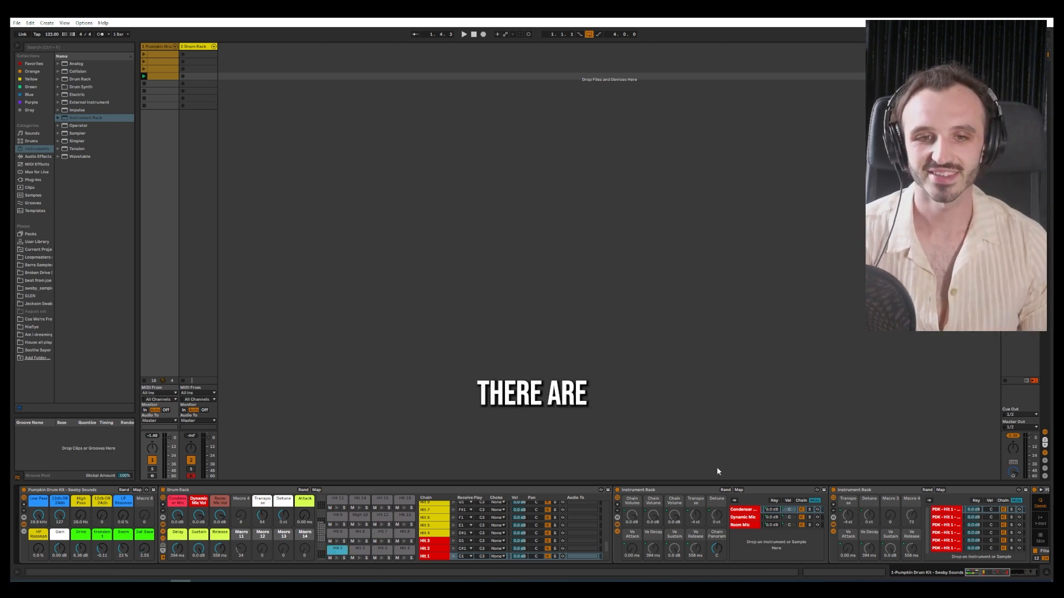
Step: Look through the Condenser, Dynamic and Room Mic chains in the instrument rack of drum pad Hit 1
left_click(743, 510)
left_click(744, 517)
left_click(743, 525)
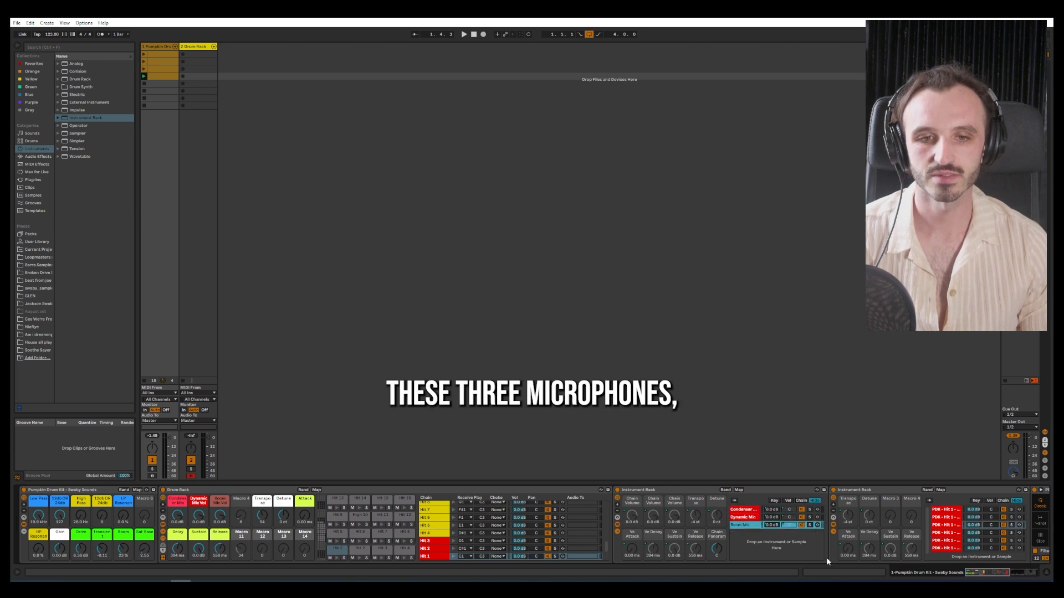
left_click_drag(980, 574, 998, 573)
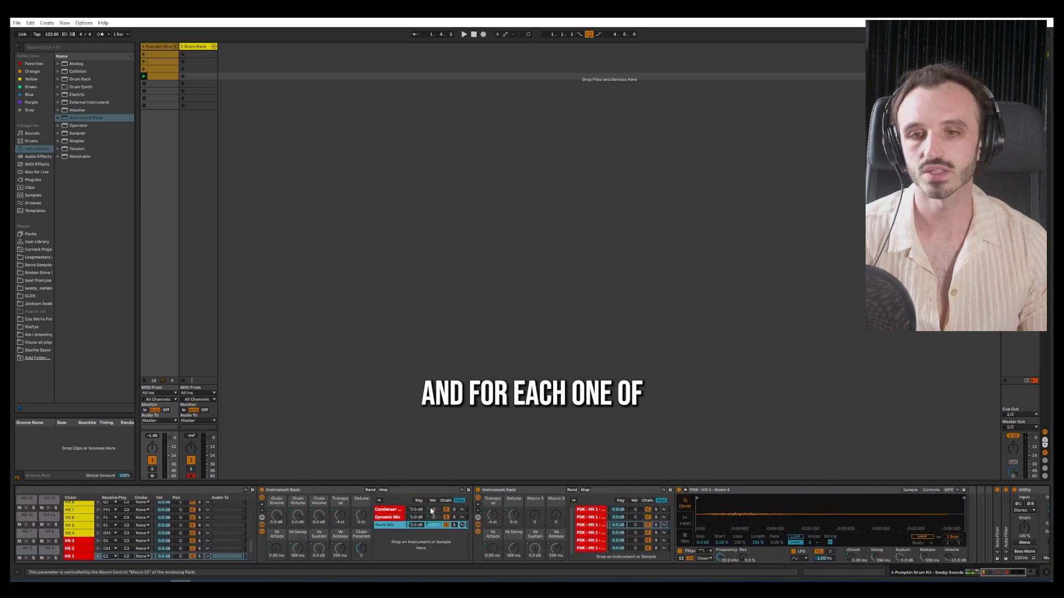
Step: Step through all six Hit 1 sample chains inside the Condenser Mic chain and view their samples
left_click(394, 510)
left_click(590, 510)
left_click(590, 518)
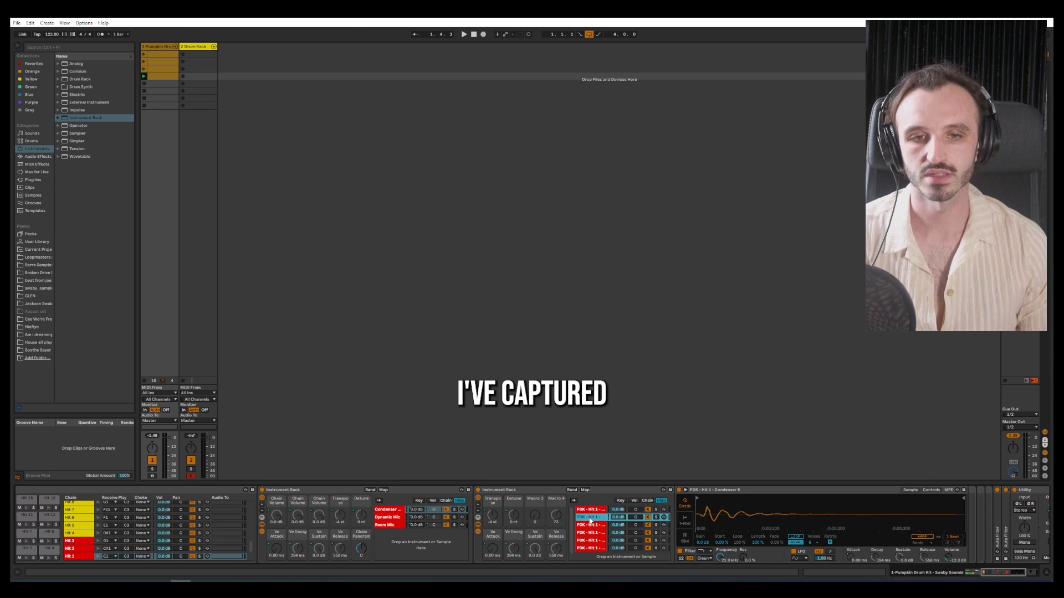
left_click(590, 526)
left_click(590, 533)
left_click(590, 540)
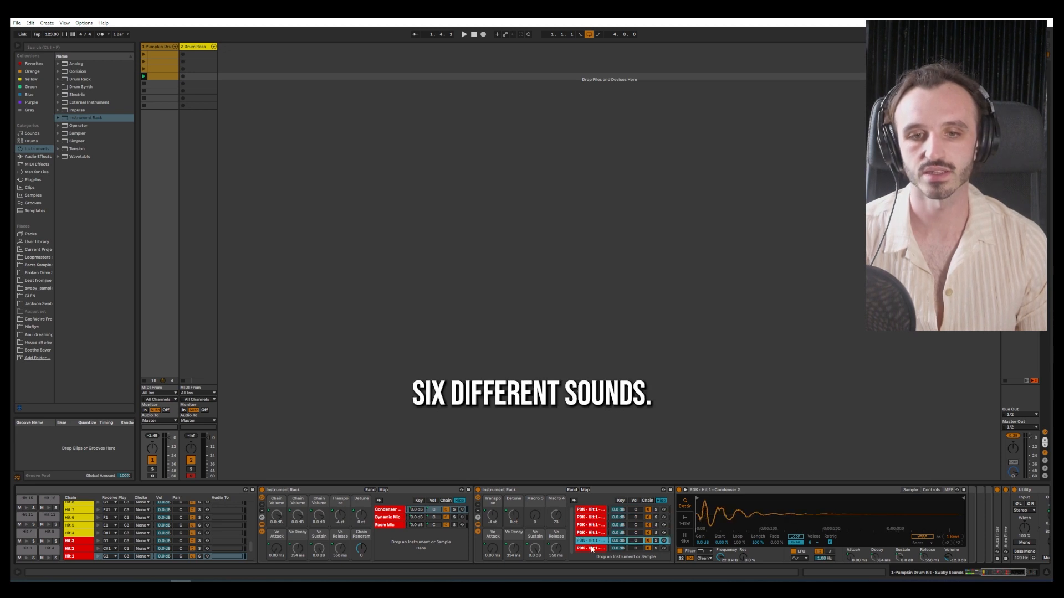
left_click(591, 548)
Step: Compare the nested Hit 1 sample chains held by the Condenser, Dynamic and Room Mic chains
left_click(389, 510)
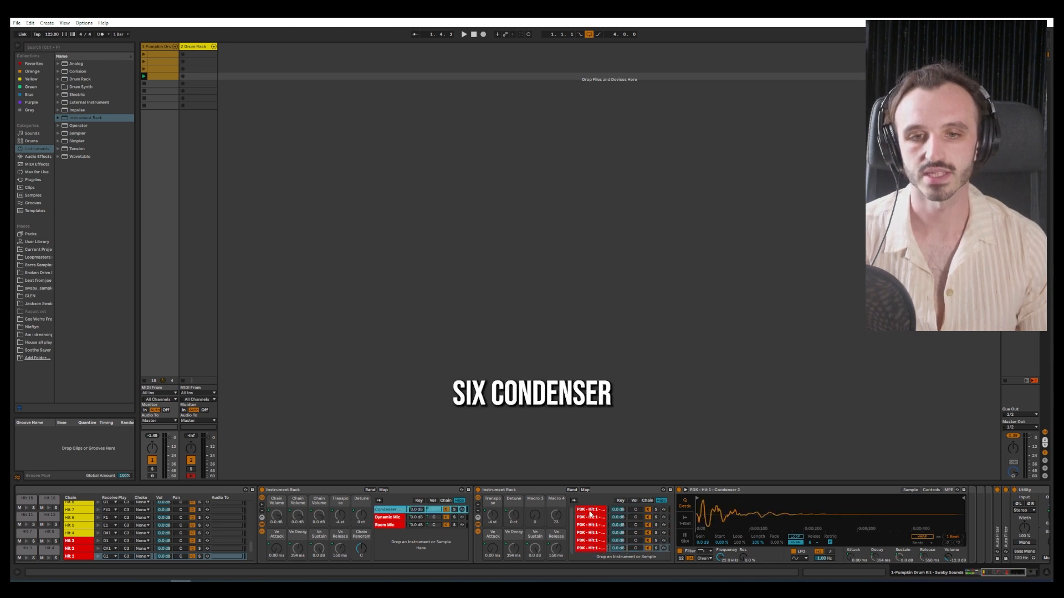
left_click(583, 510)
left_click(388, 517)
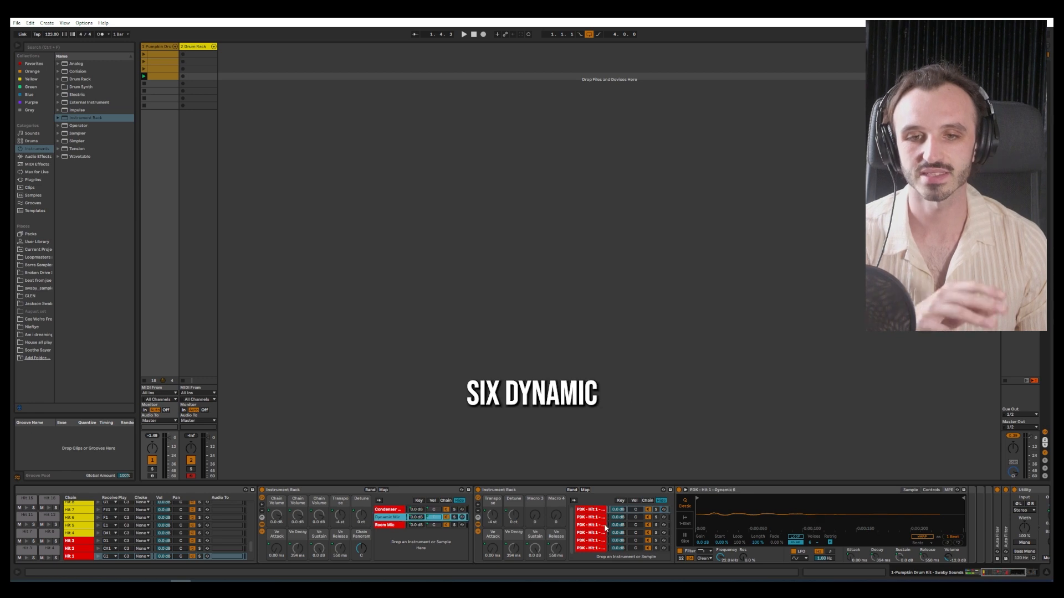
left_click(389, 525)
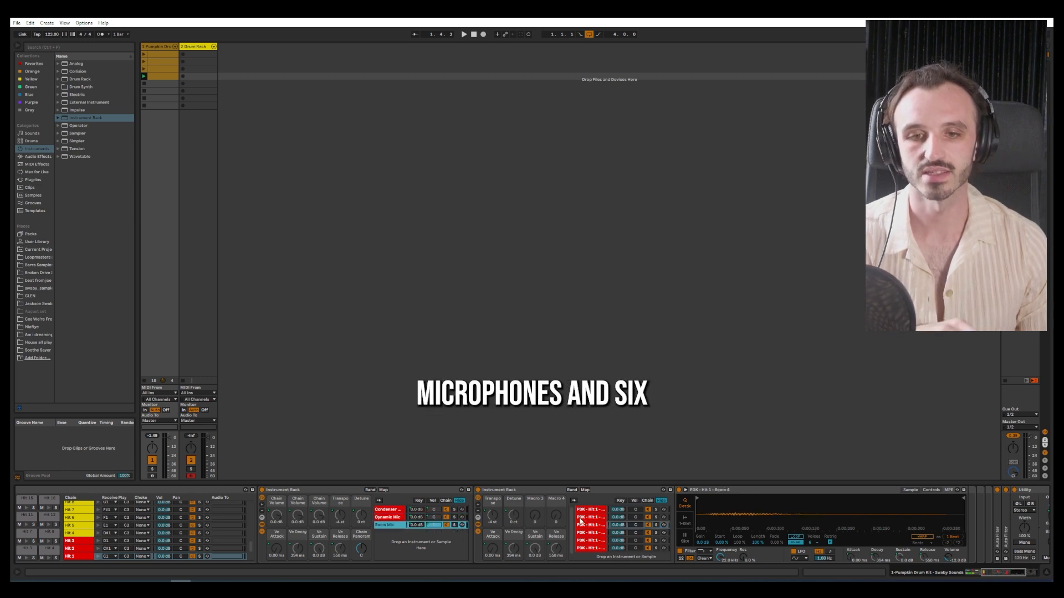
left_click_drag(992, 575, 983, 575)
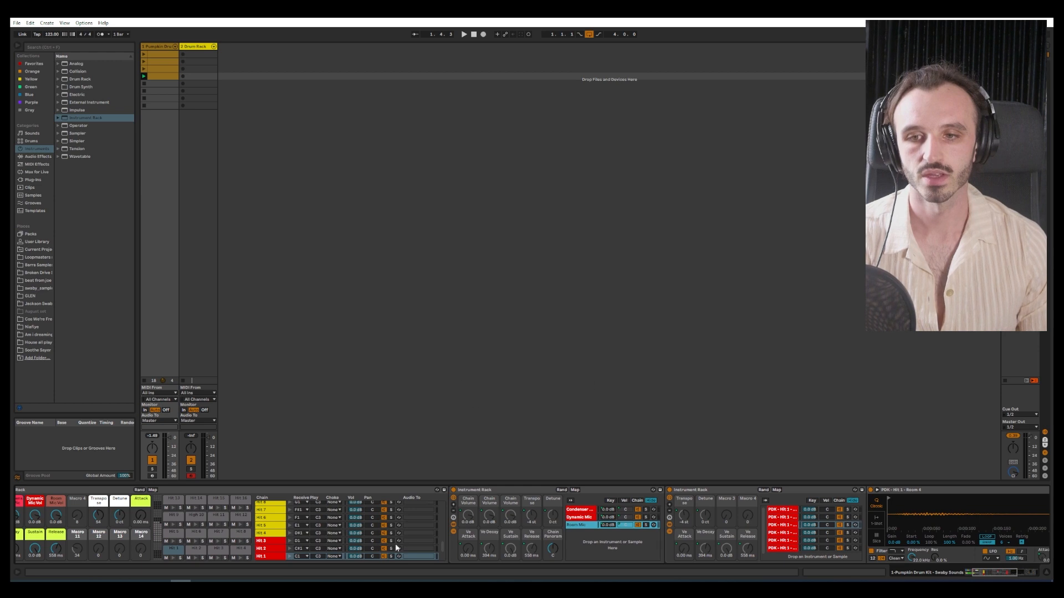
Step: Create a one-bar clip on the Pumpkin Drum Kit track with six eighth-note-spaced Hit 1 notes, their velocities falling progressively to 1
left_click(173, 559)
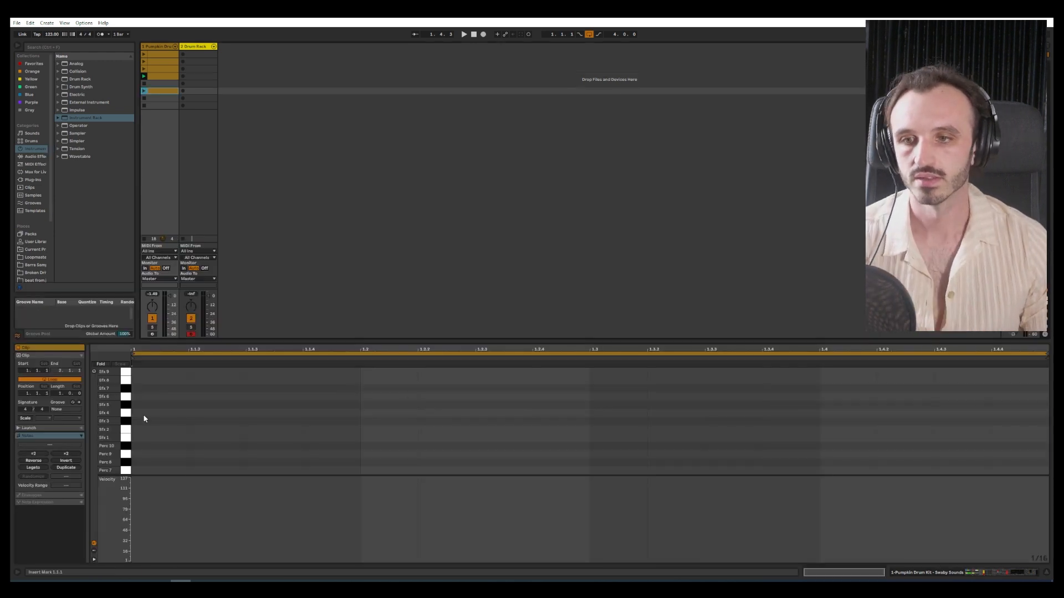
scroll(128, 432, "down", 6)
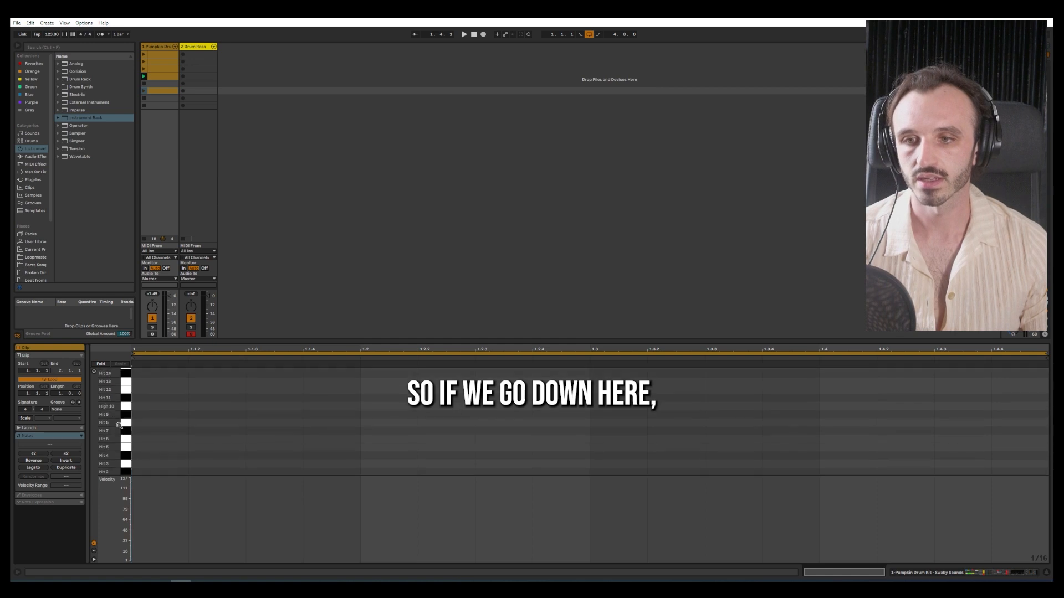
double_click(146, 470)
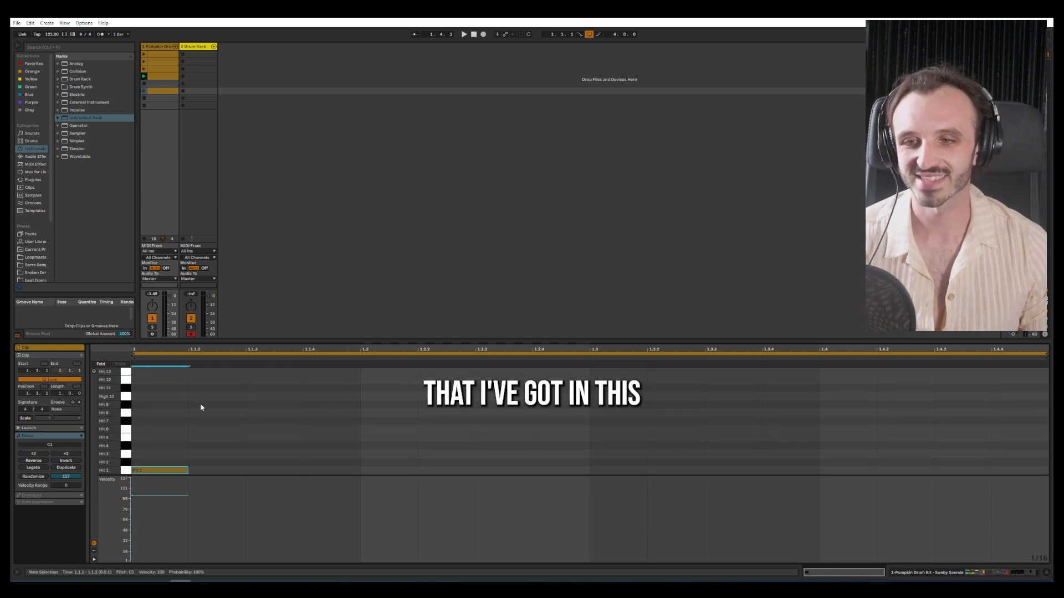
left_click_drag(227, 342, 233, 210)
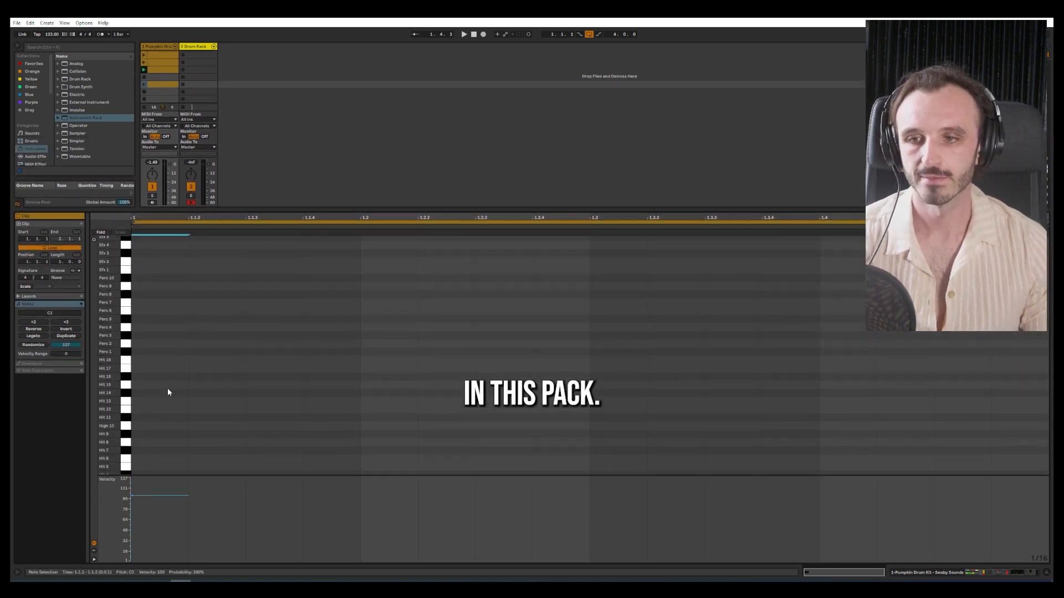
left_click_drag(142, 488, 388, 472)
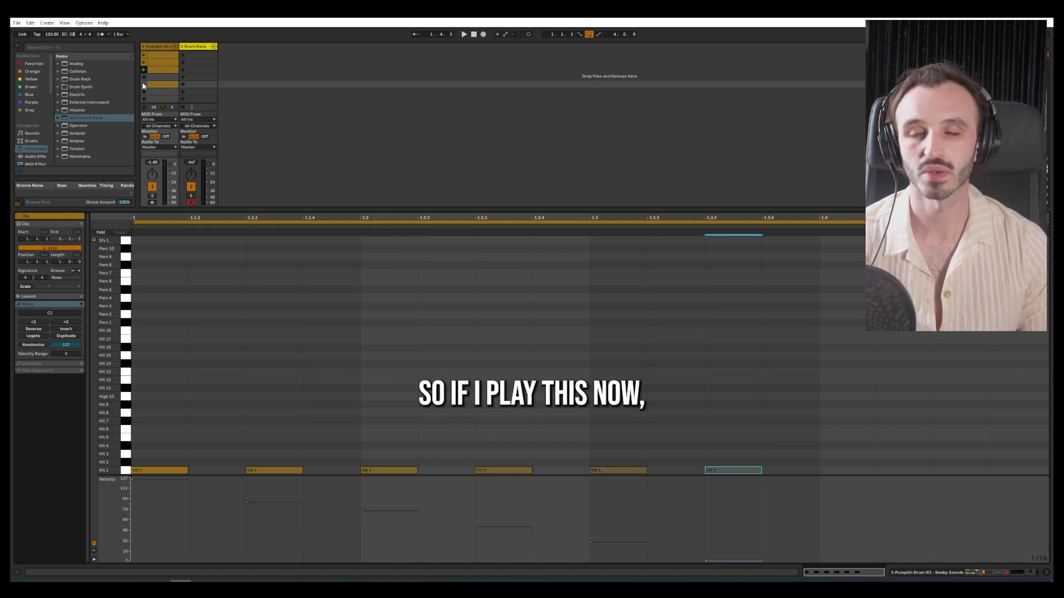
Step: Play the new Hit 1 clip and examine the velocity zones of the Room Mic's six sample chains
left_click(143, 84)
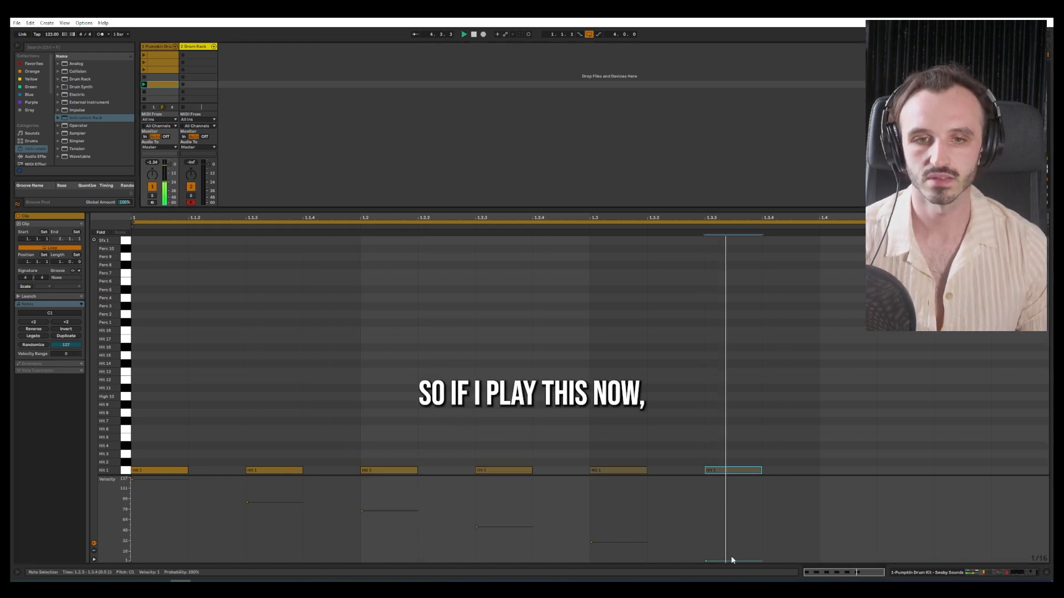
left_click(951, 572)
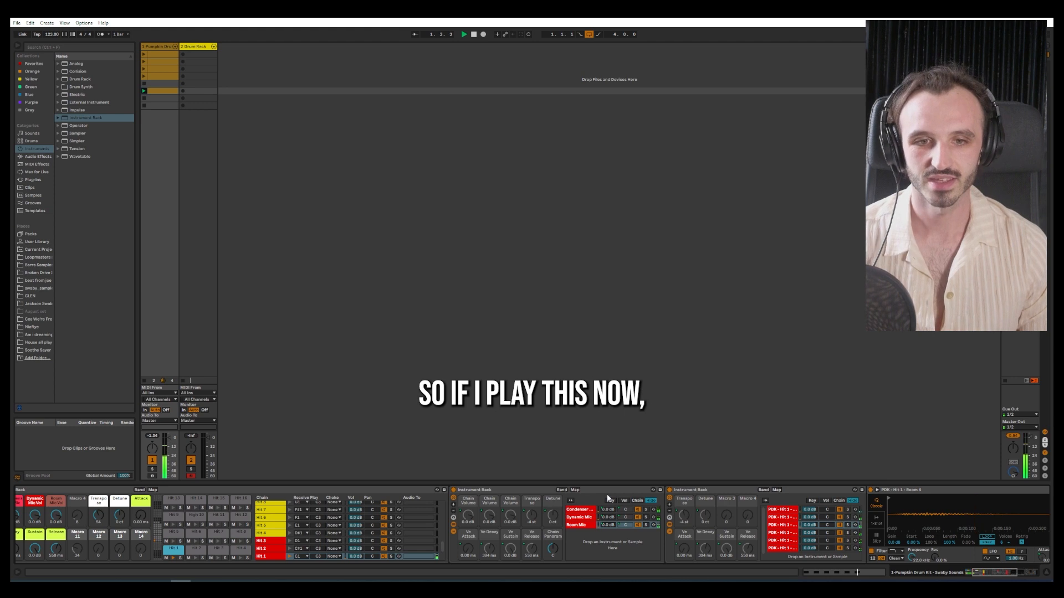
left_click(826, 500)
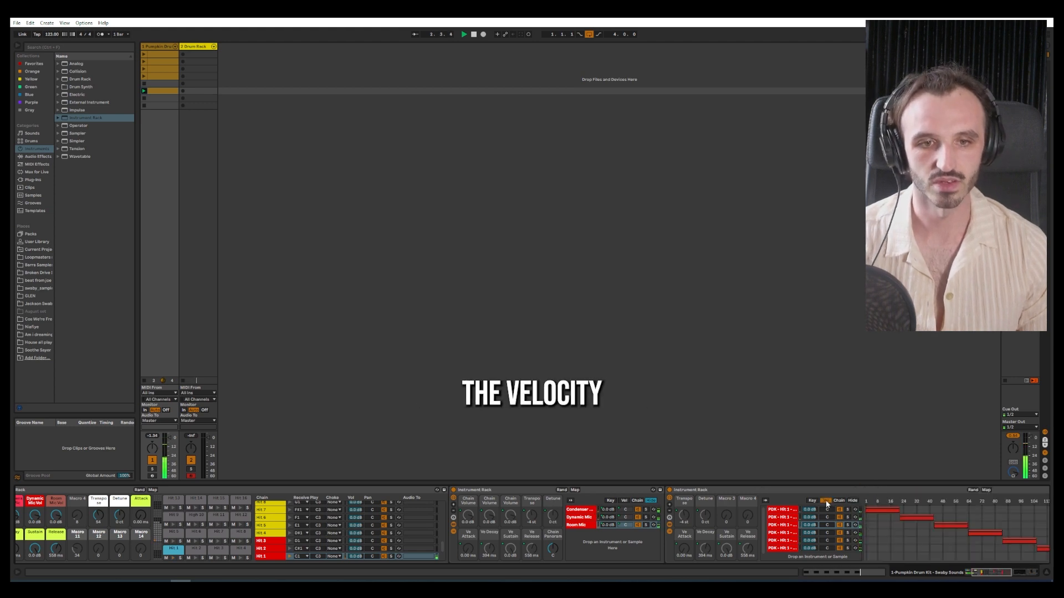
scroll(853, 556, "right", 5)
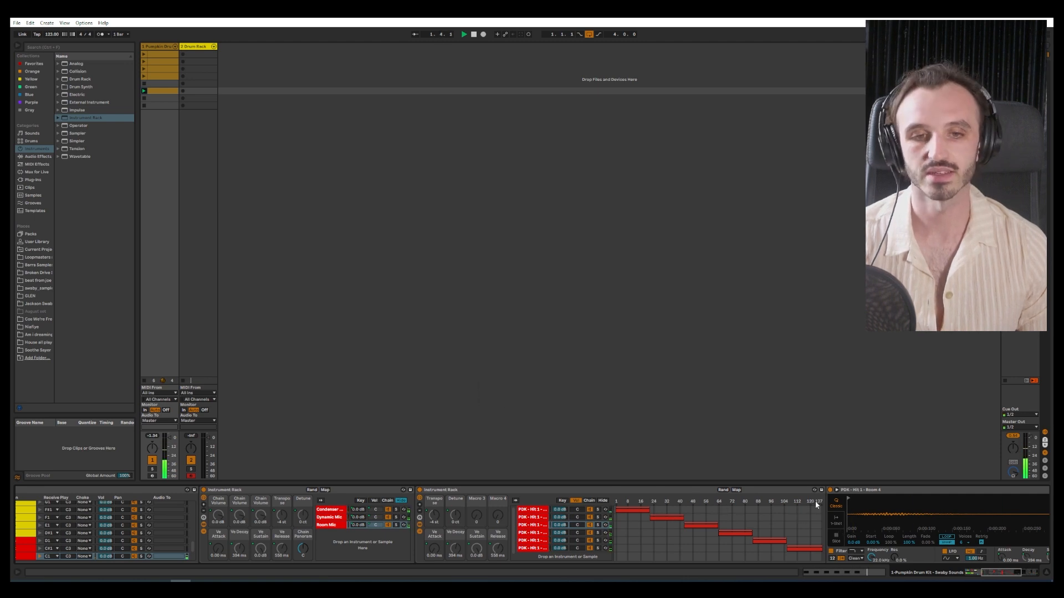
scroll(807, 508, "right", 5)
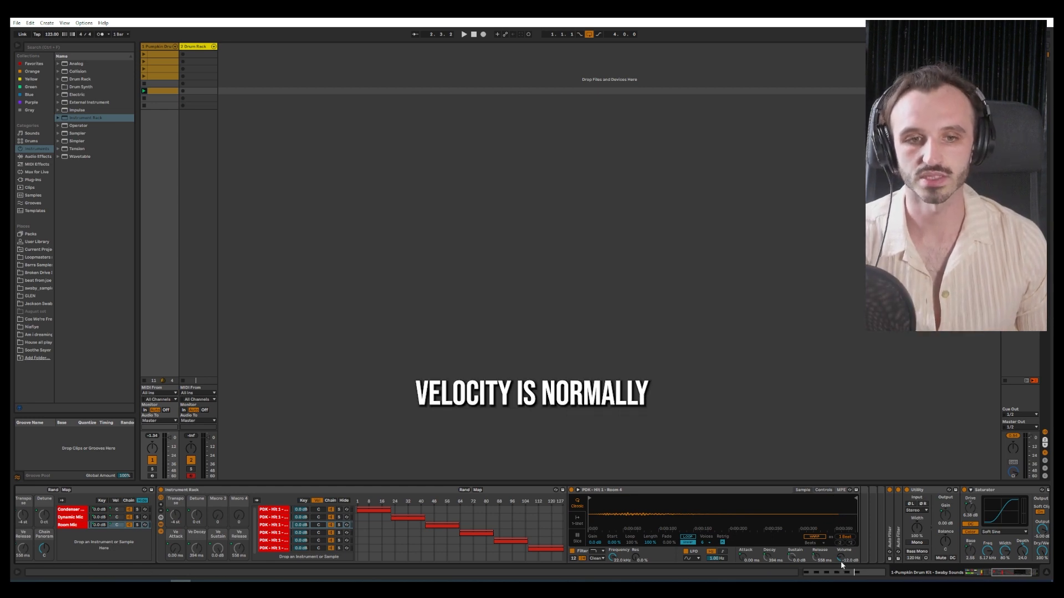
Step: Isolate the room mic by setting the condenser and dynamic mic volumes to -inf dB, and set decay to 663 ms and release to 1.58 s
left_click_drag(1002, 573, 935, 572)
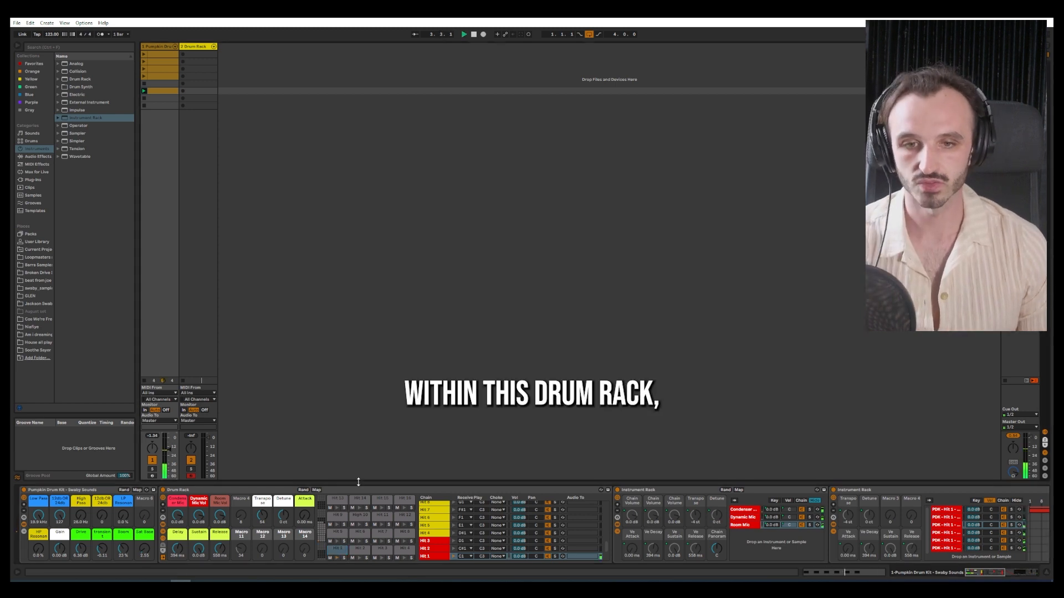
left_click_drag(219, 517, 218, 576)
left_click_drag(200, 516, 200, 573)
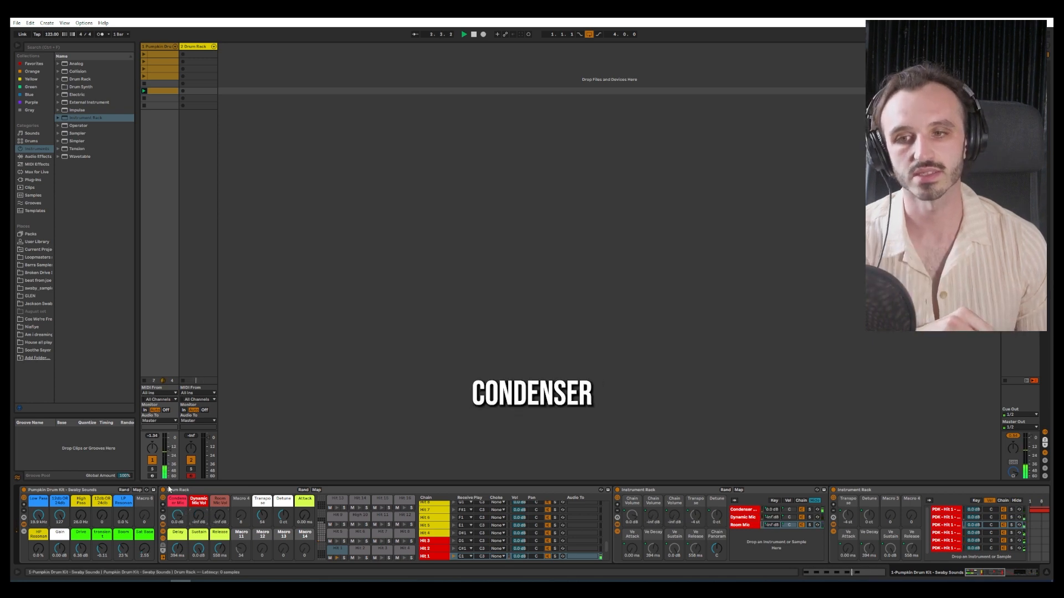
left_click_drag(176, 514, 176, 554)
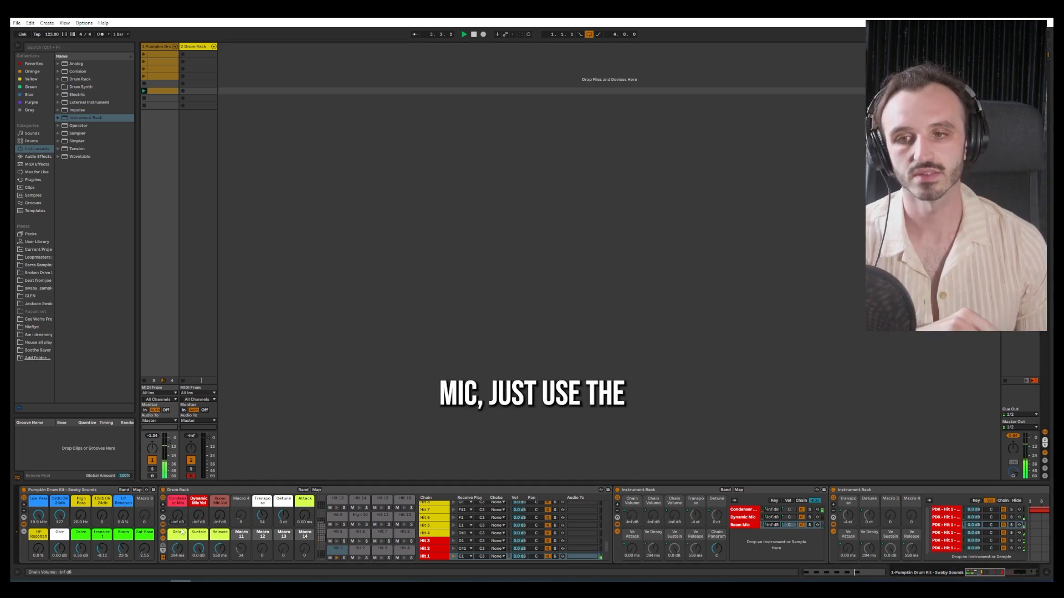
left_click_drag(198, 515, 198, 487)
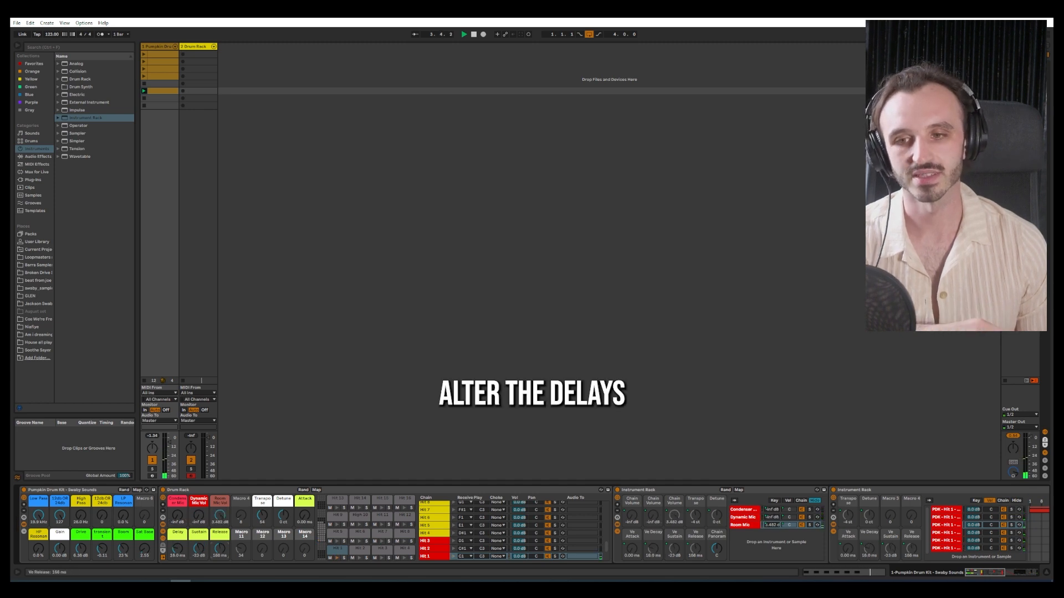
left_click_drag(220, 550, 177, 525)
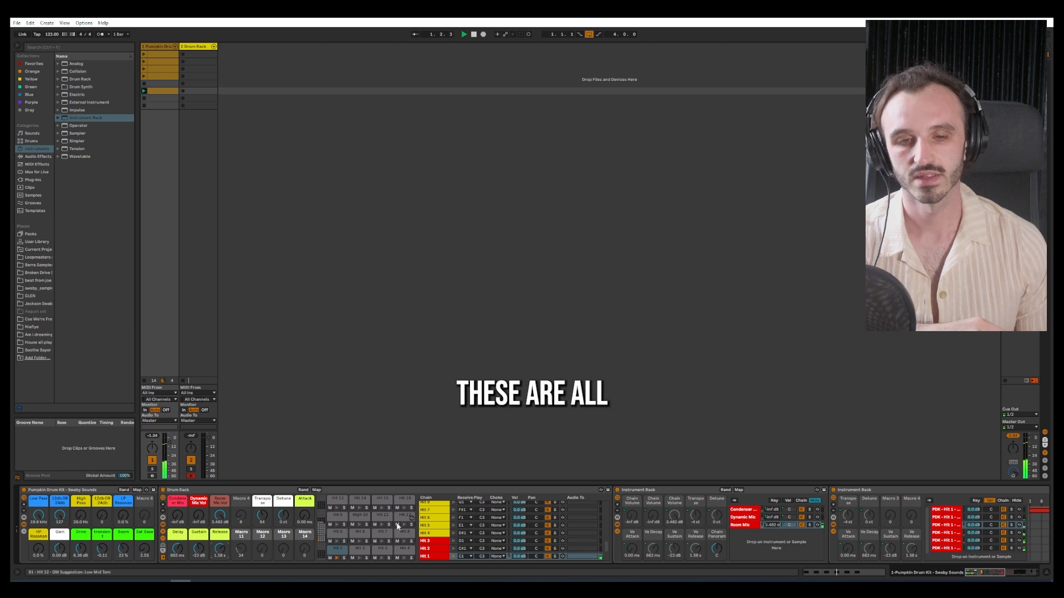
Step: View the macro mapping options for the attack parameter of the first Hit 1 room sample
mouse_move(980, 572)
left_mouse_down()
mouse_move(1011, 573)
mouse_move(999, 573)
left_mouse_up()
left_click(427, 510)
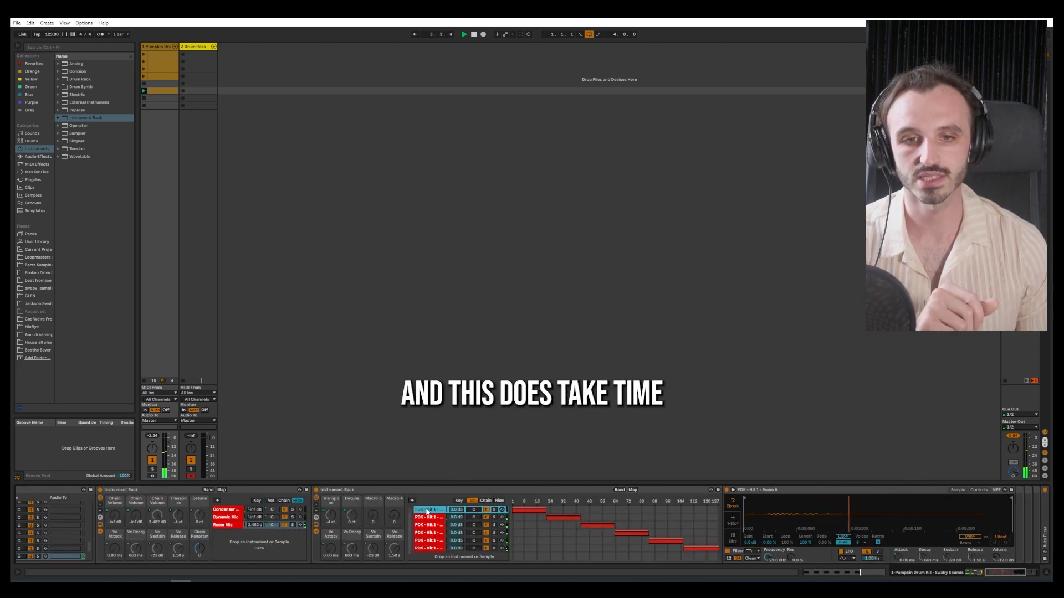
right_click(898, 556)
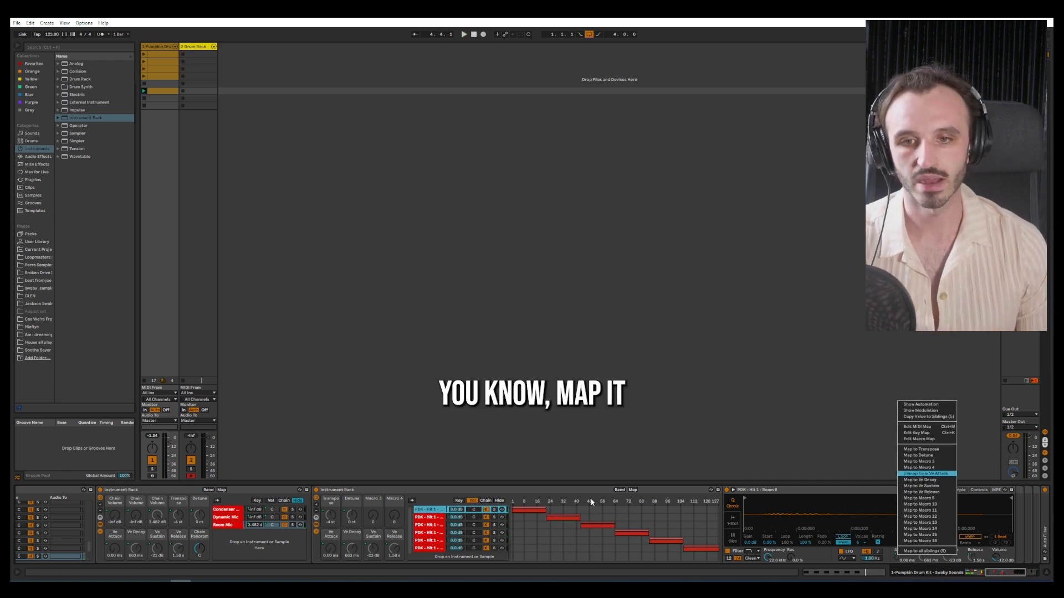
left_click(445, 457)
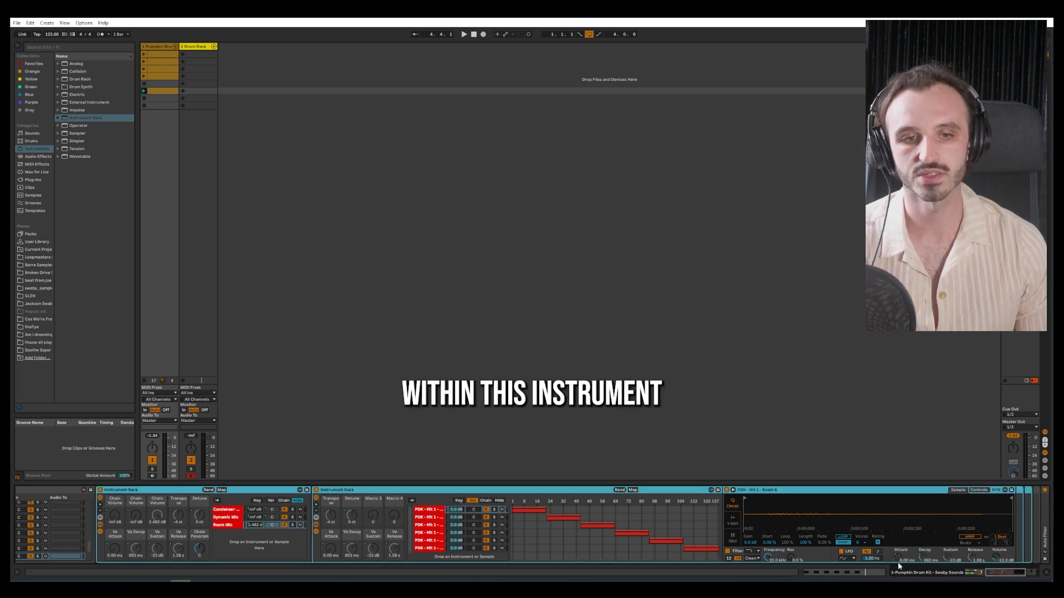
Step: Review the Dynamic and Condenser Mic chains and the macros of the instrument rack that holds them
left_click(981, 577)
left_click_drag(981, 578, 981, 578)
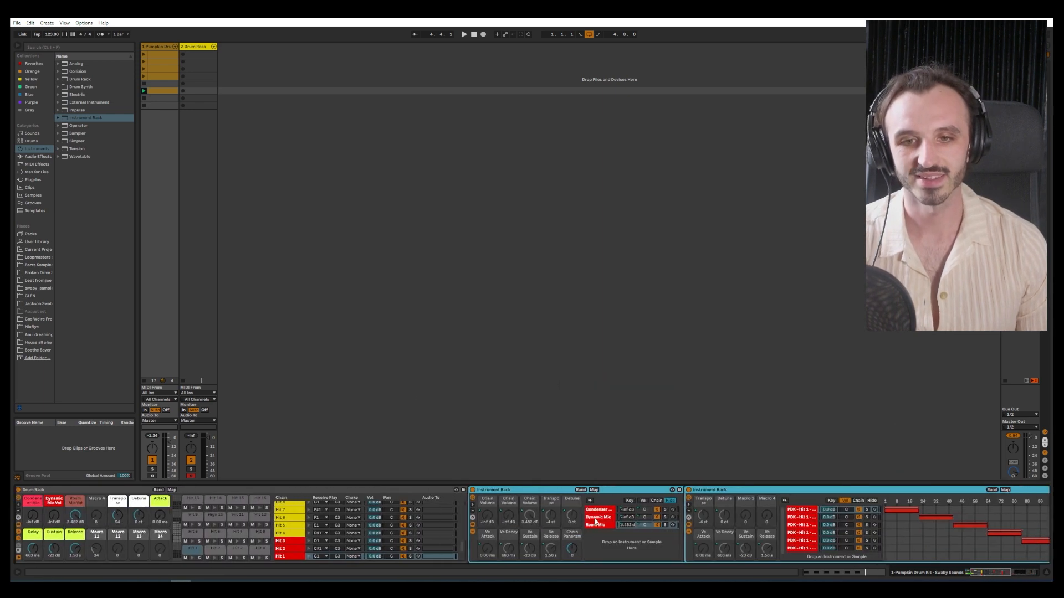
left_click(609, 518)
left_click(599, 510)
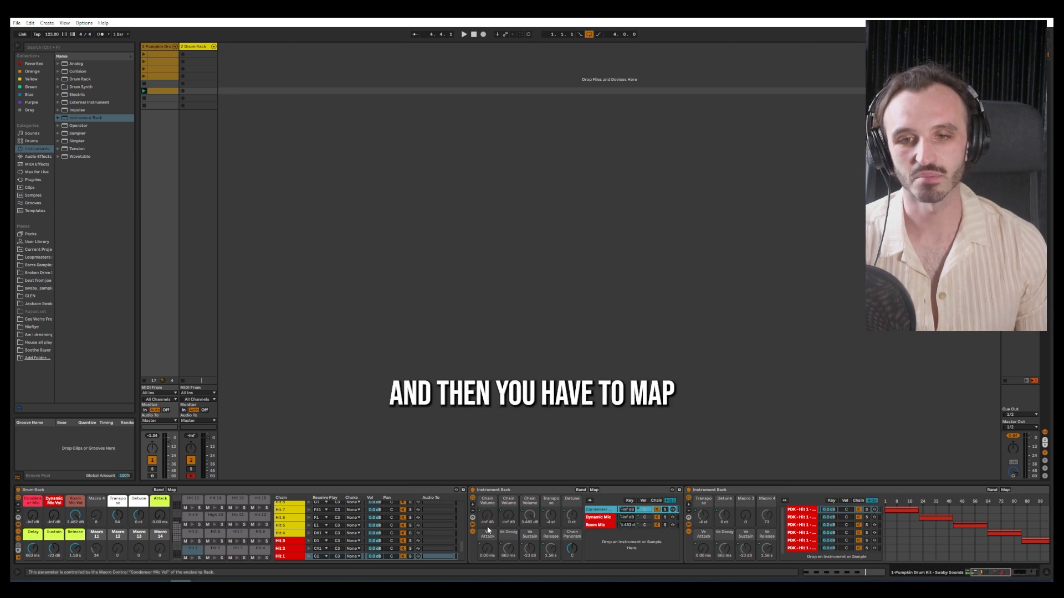
left_click_drag(992, 575, 970, 577)
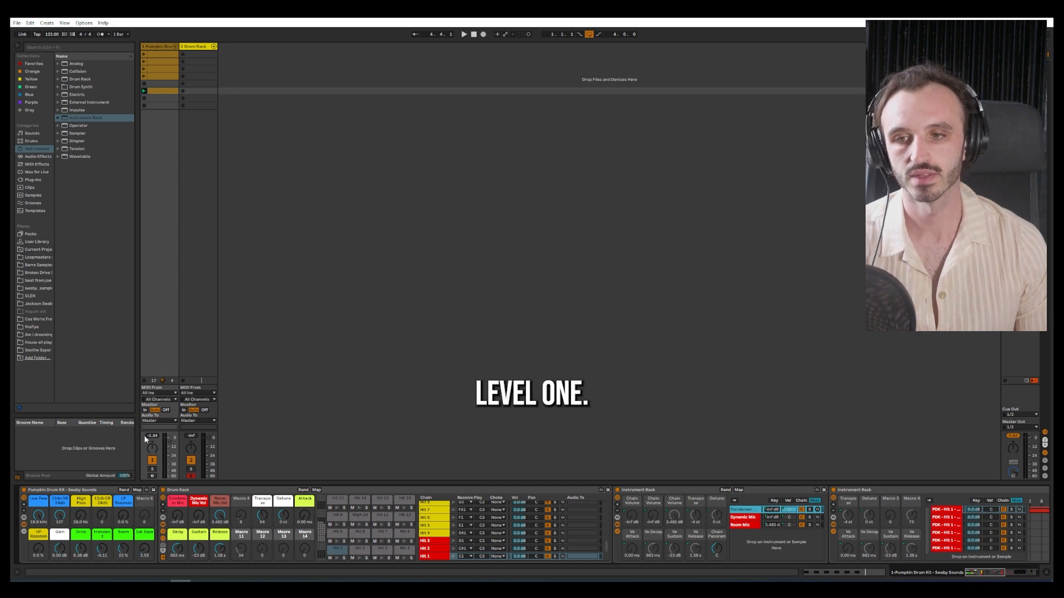
Step: Restart playback, lower the Drum Rack's transposition and bring the condenser and dynamic mic volumes back up
key("space")
left_click_drag(274, 520, 275, 541)
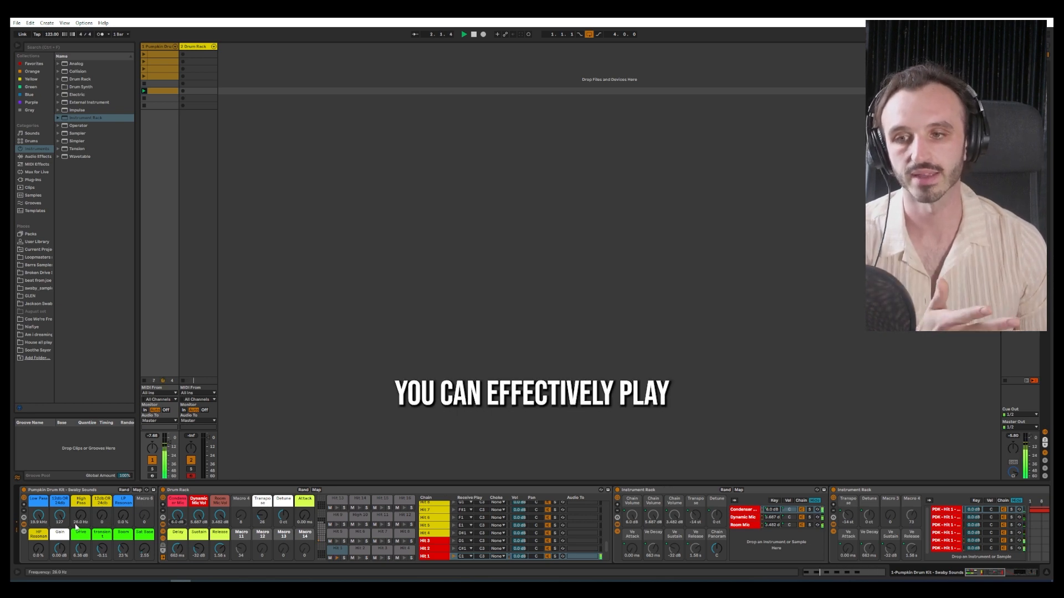
left_click(187, 496)
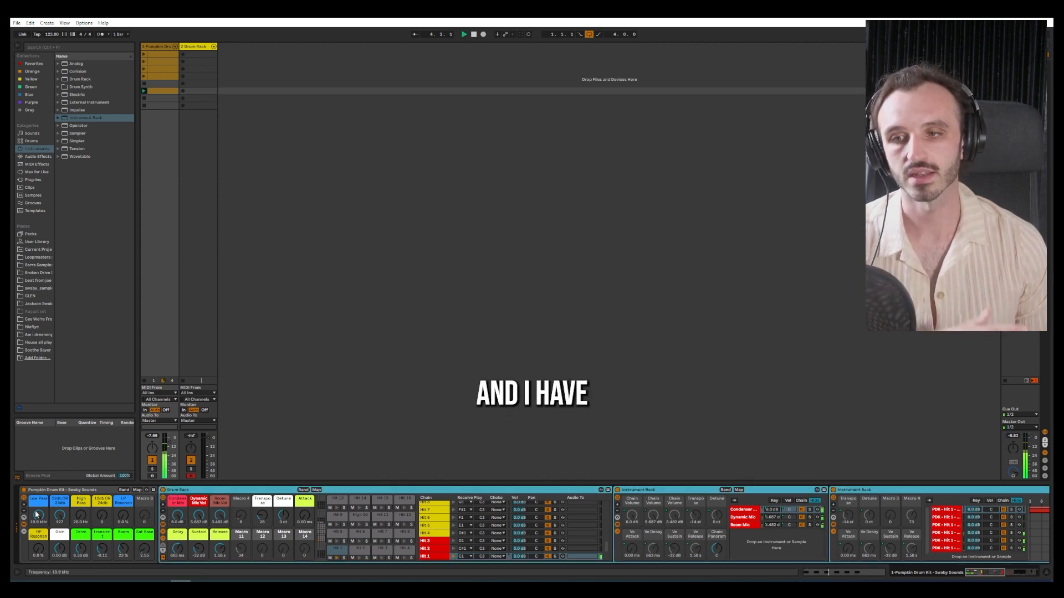
Step: Lower the Pumpkin Drum Kit rack's low-pass filter macro and raise its saturator base and Transients macros
left_click_drag(36, 515, 37, 549)
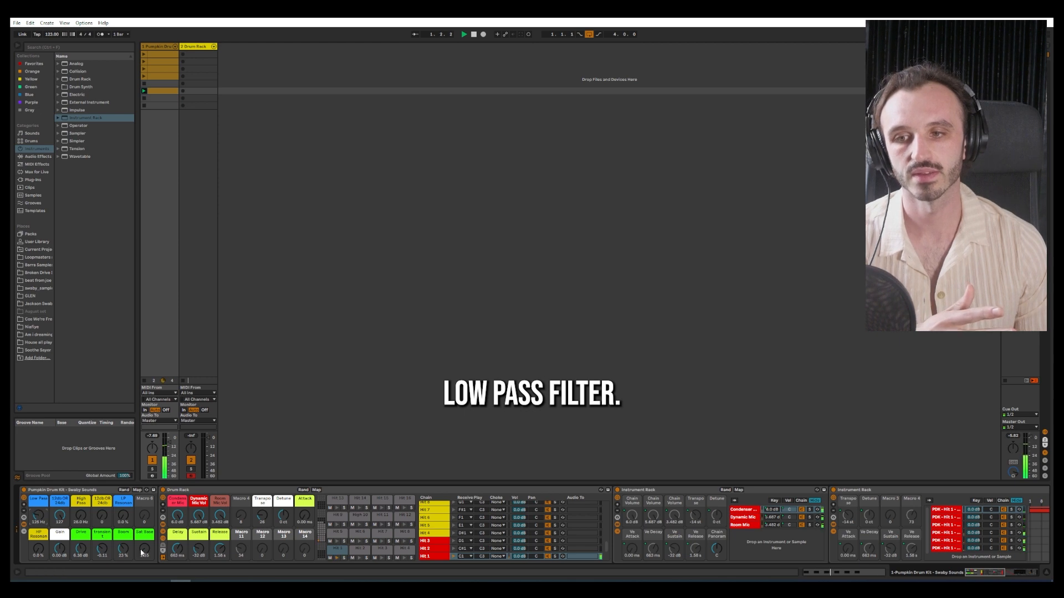
left_click_drag(123, 548, 123, 540)
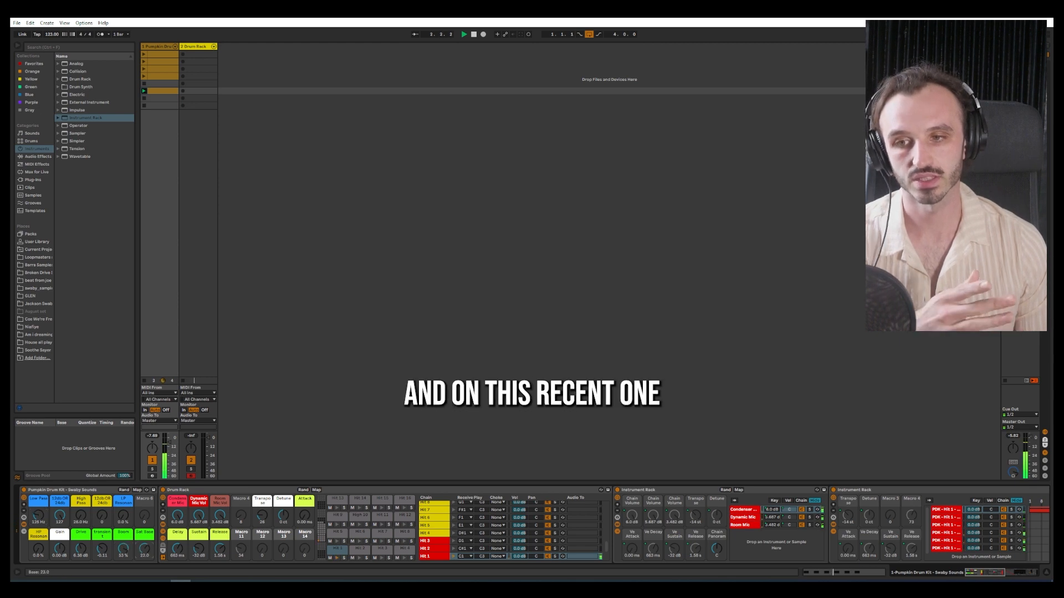
left_click_drag(102, 549, 102, 548)
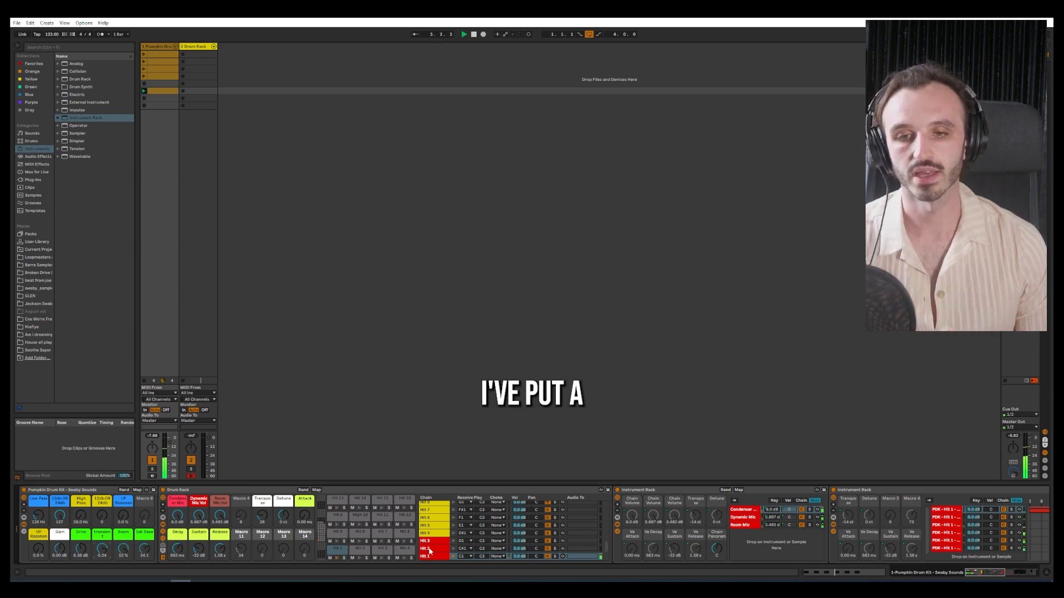
left_click_drag(986, 572, 1022, 573)
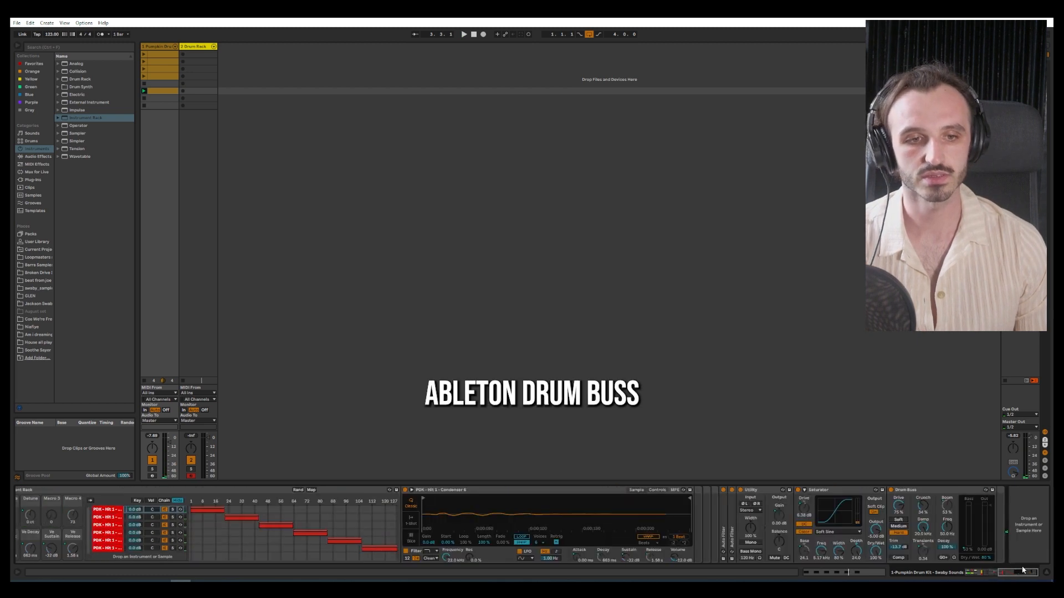
Step: Review the Saturator and Drum Buss at the end of the rack and the mic chains of other Drum Rack pads
left_click(914, 492)
left_click(834, 491)
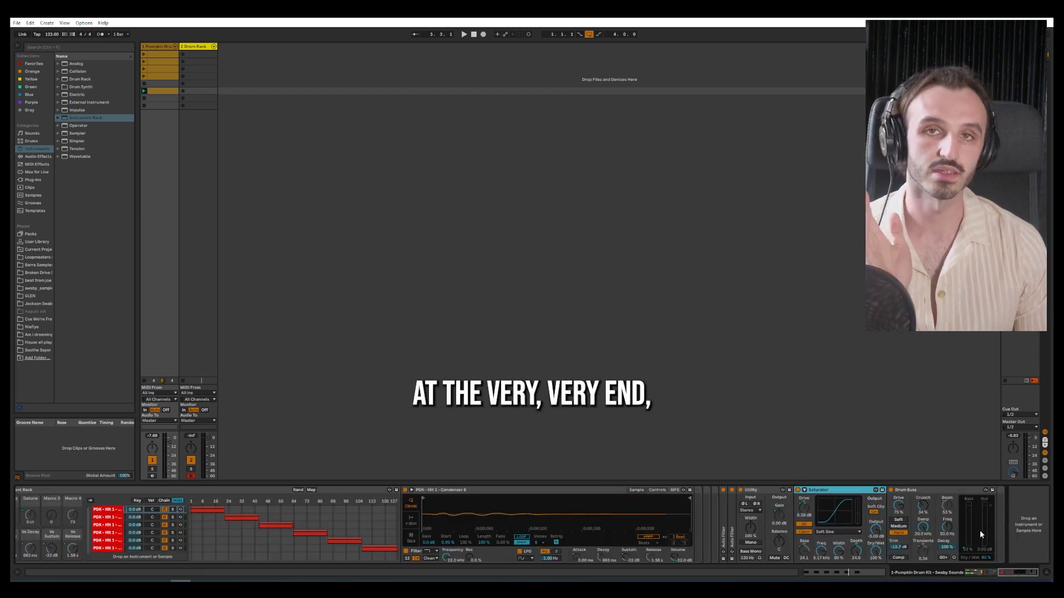
left_click_drag(1019, 573, 960, 573)
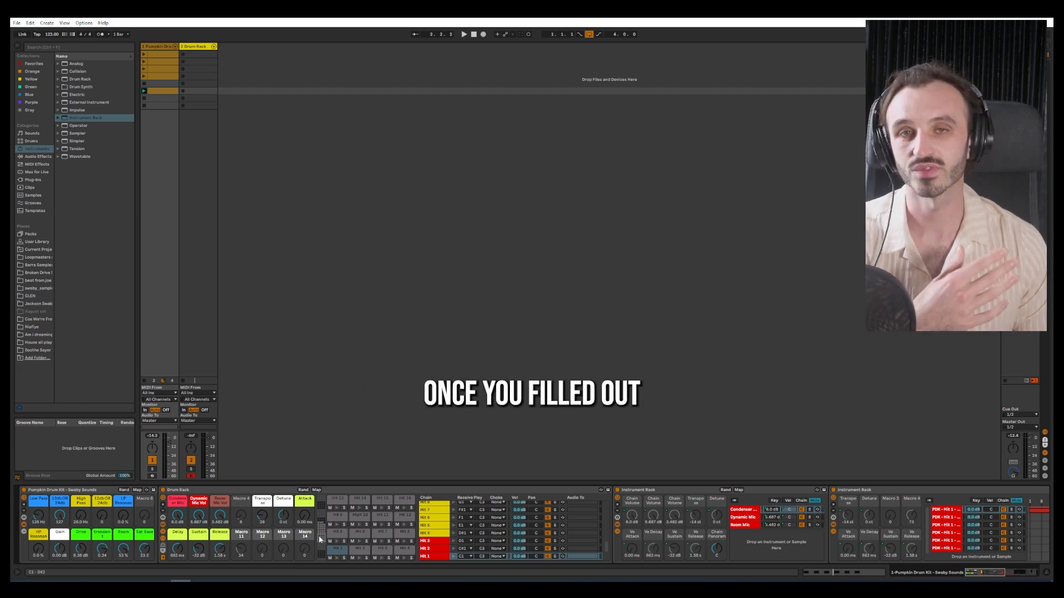
left_click(337, 532)
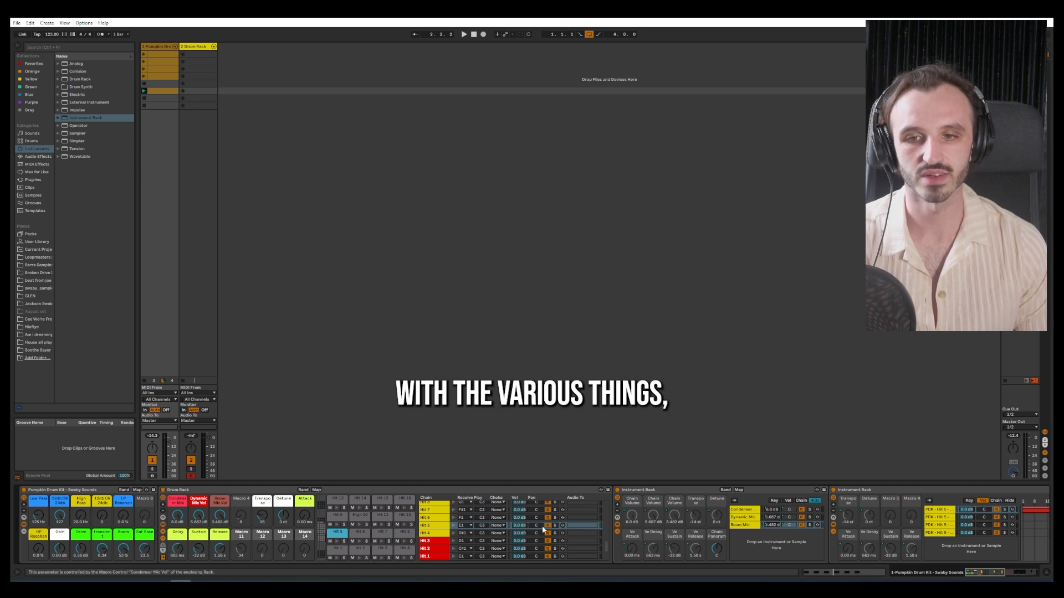
left_click(359, 516)
left_click(323, 527)
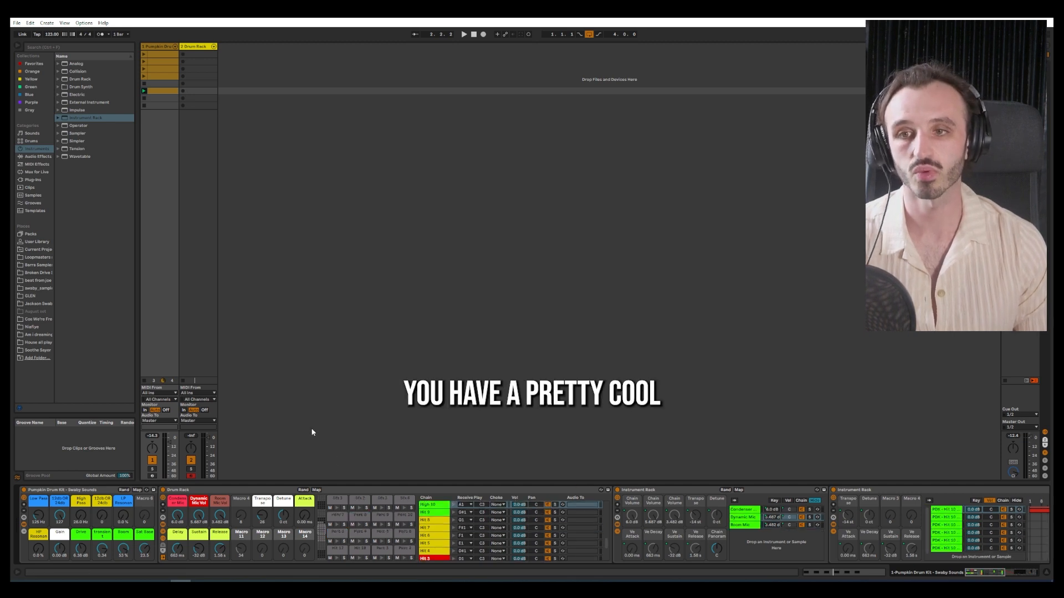
Step: Play the Pumpkin Drum Kit track's third clip and raise the velocity of its percussion note at 1.3 to about 118
left_click(143, 69)
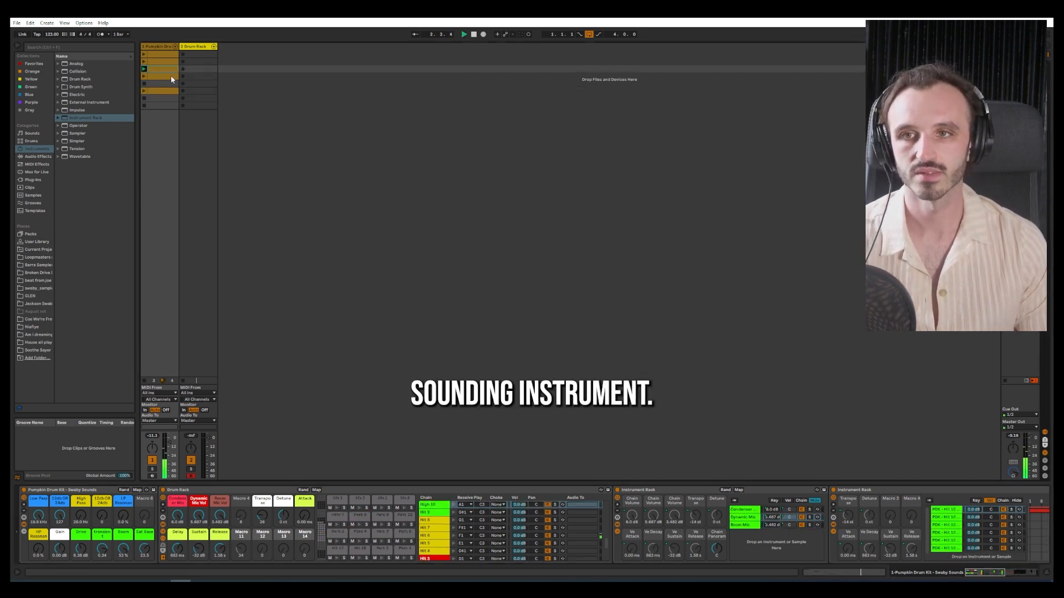
left_click(834, 568)
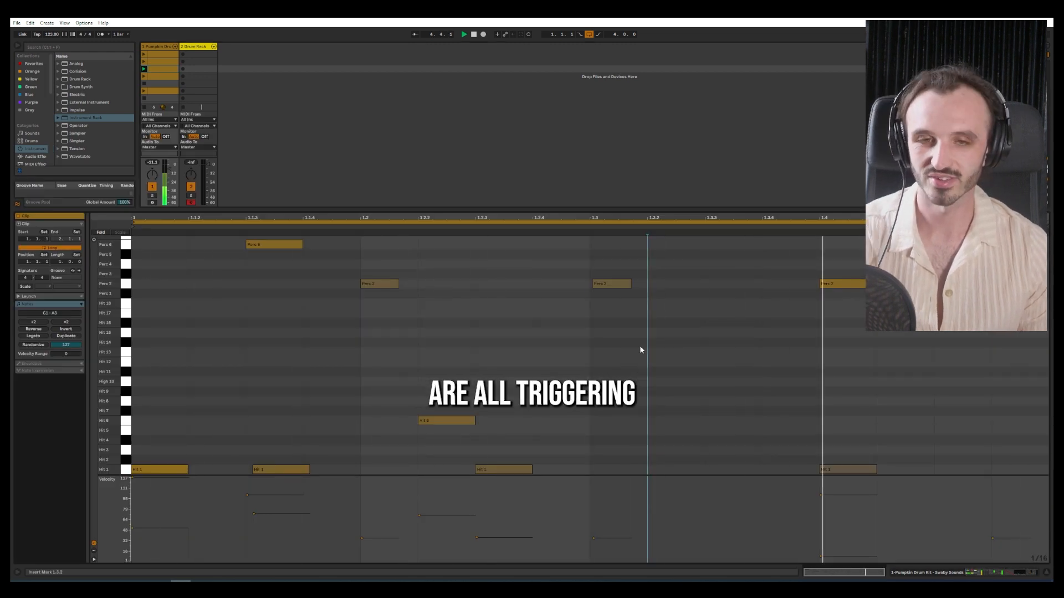
left_click_drag(608, 538, 603, 488)
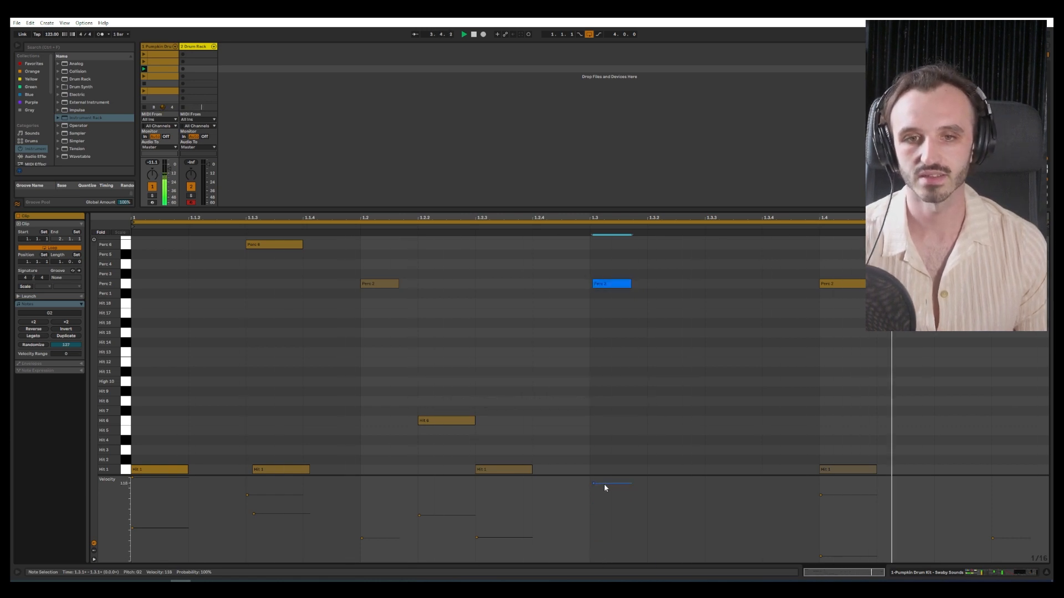
left_click(967, 573)
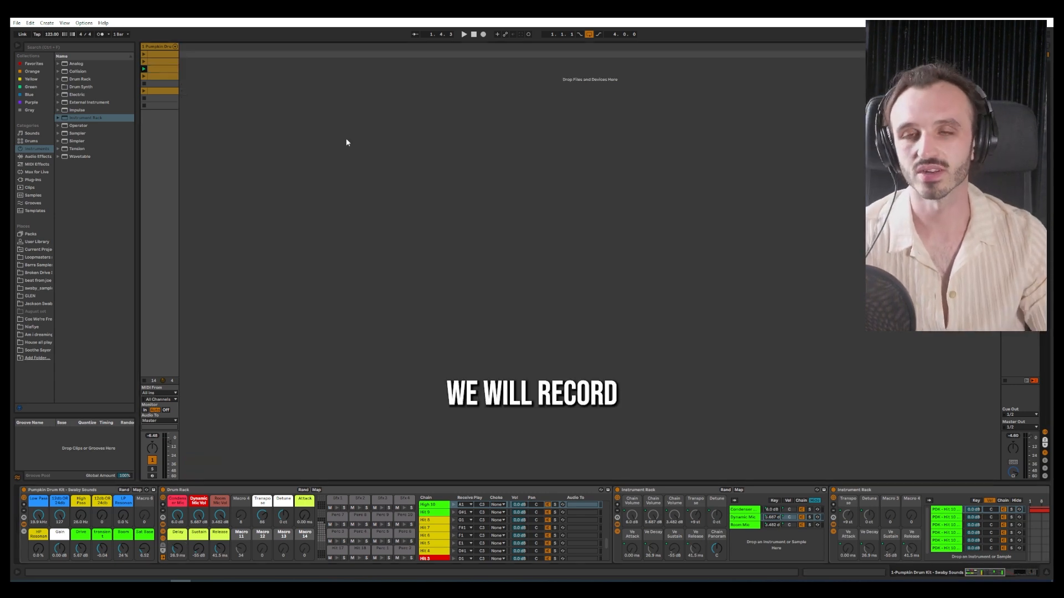
Step: Insert a new audio track and record a series of claps into it in the Arrangement View
right_click(278, 58)
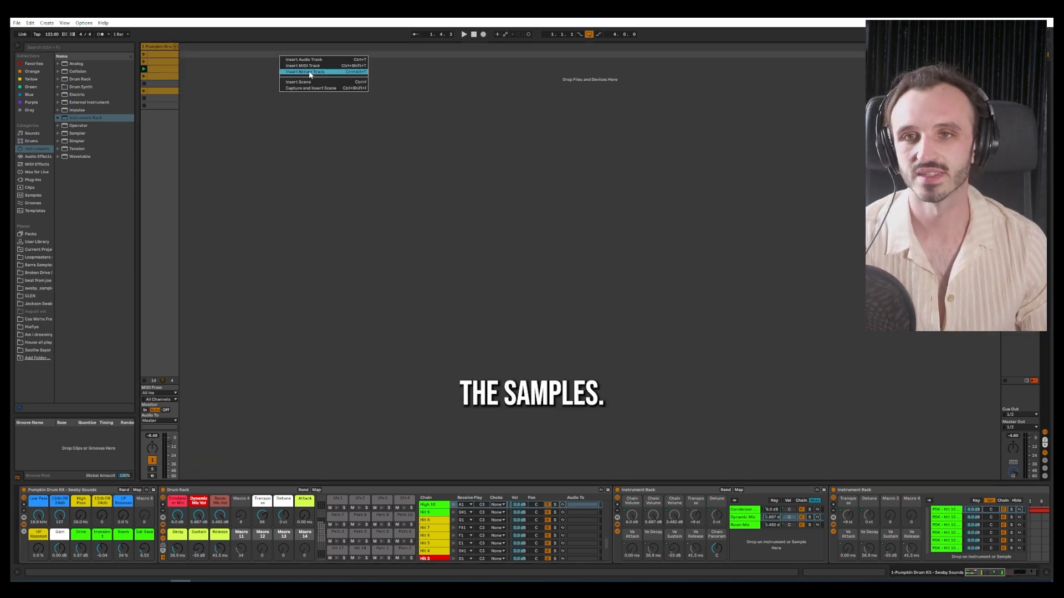
left_click(312, 61)
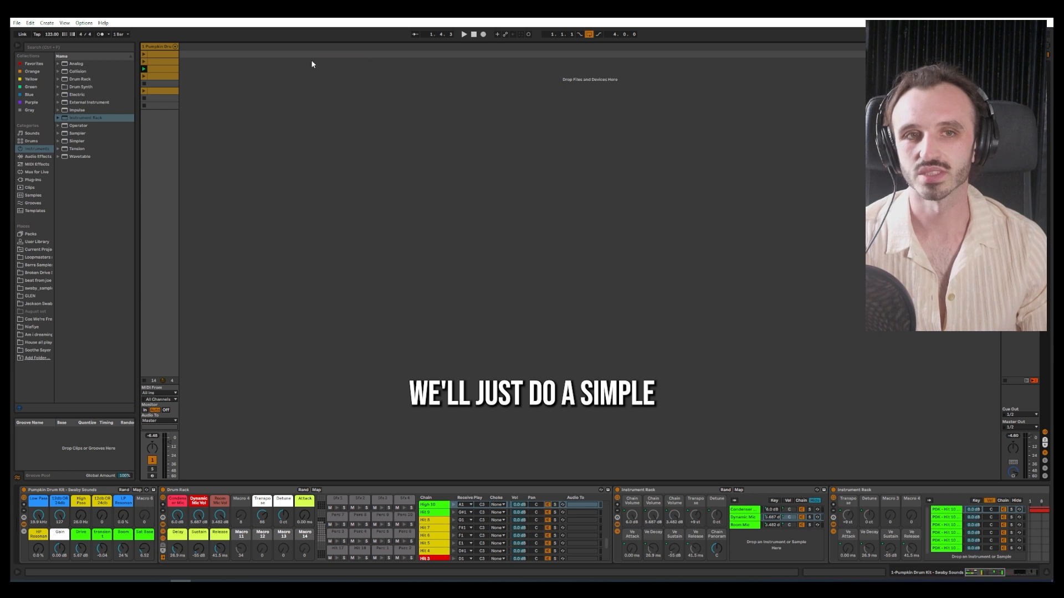
left_click(1047, 50)
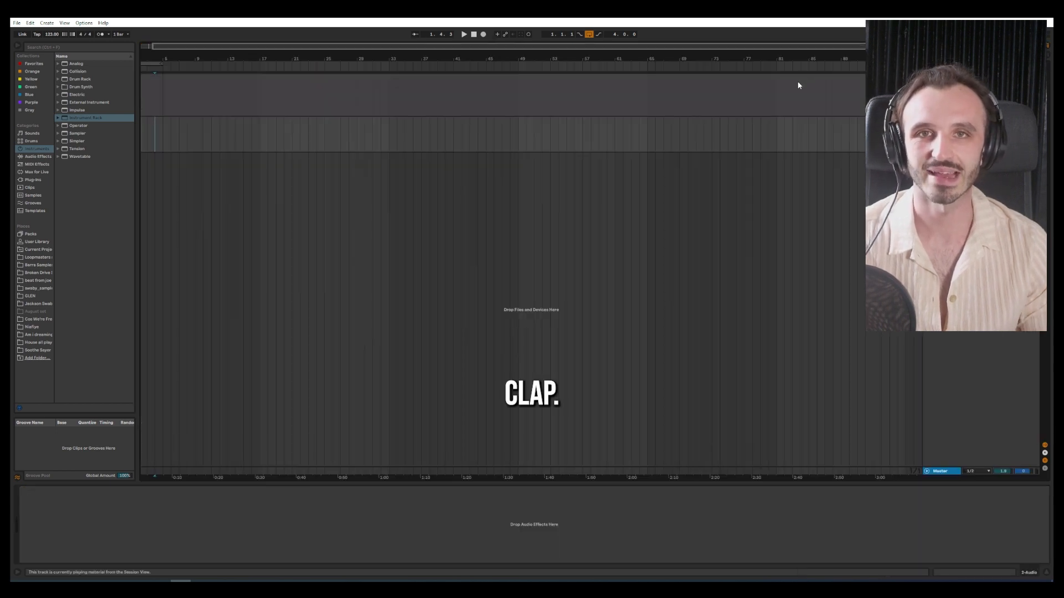
left_click(483, 35)
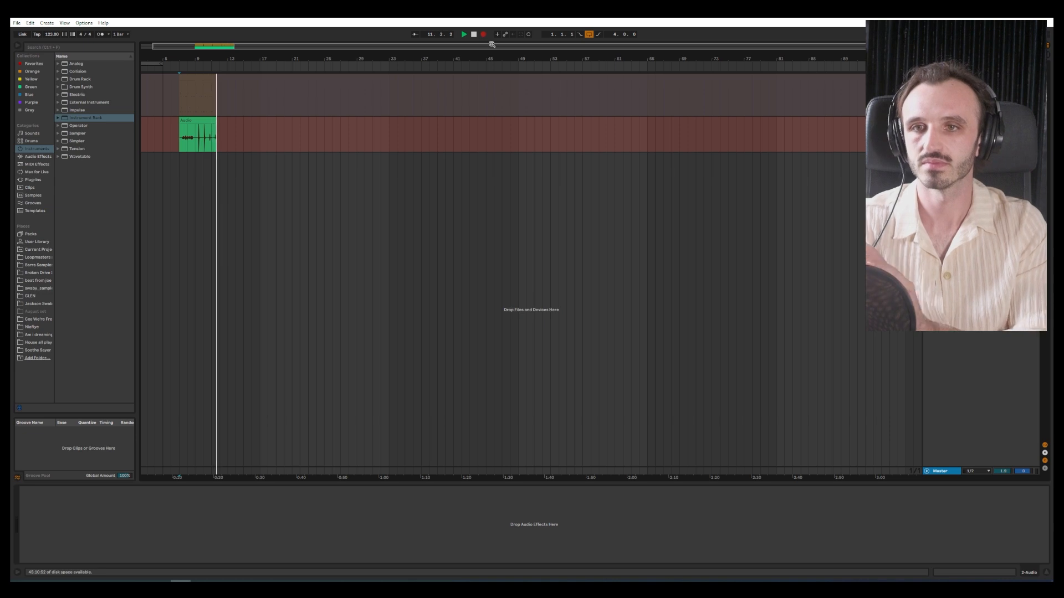
key("space")
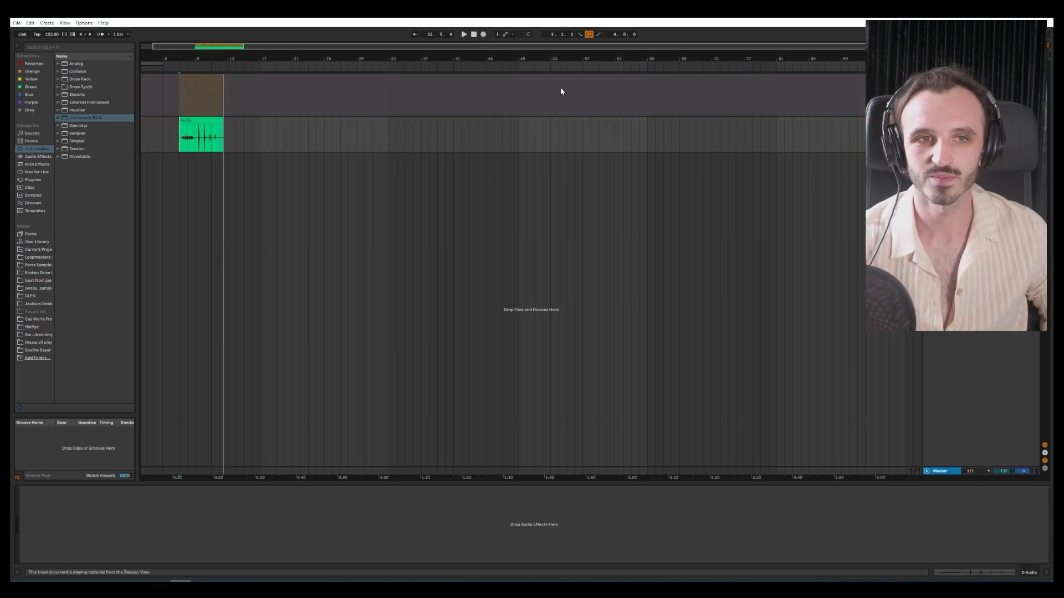
Step: Play back the recording, delete the unwanted audio before the first clap and trim the excess after the last one
left_click_drag(179, 50, 224, 58)
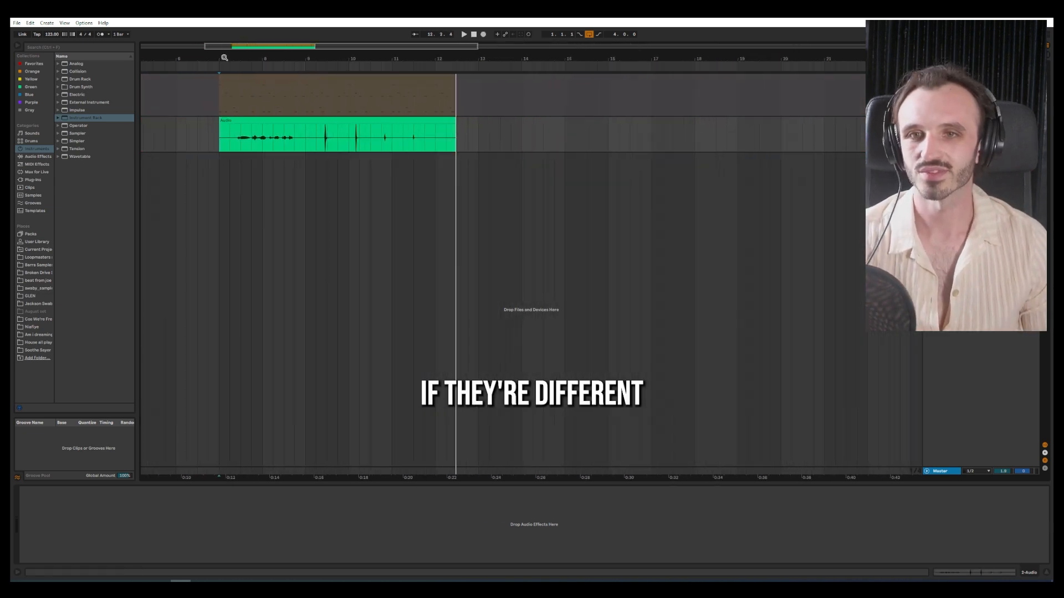
left_click(314, 142)
key("space")
left_click_drag(317, 142, 219, 126)
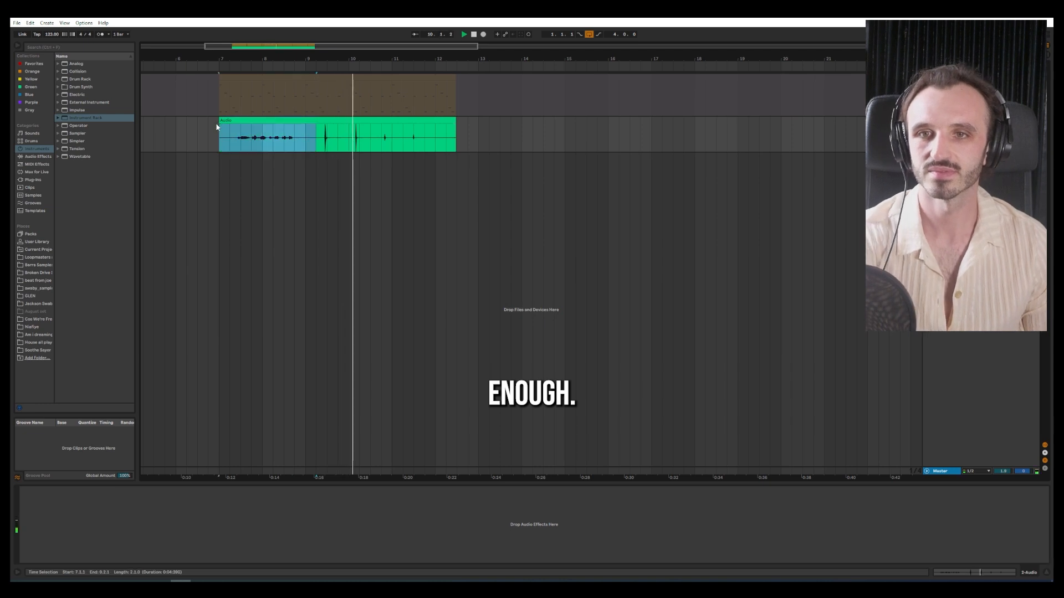
key("Delete")
left_click(370, 147)
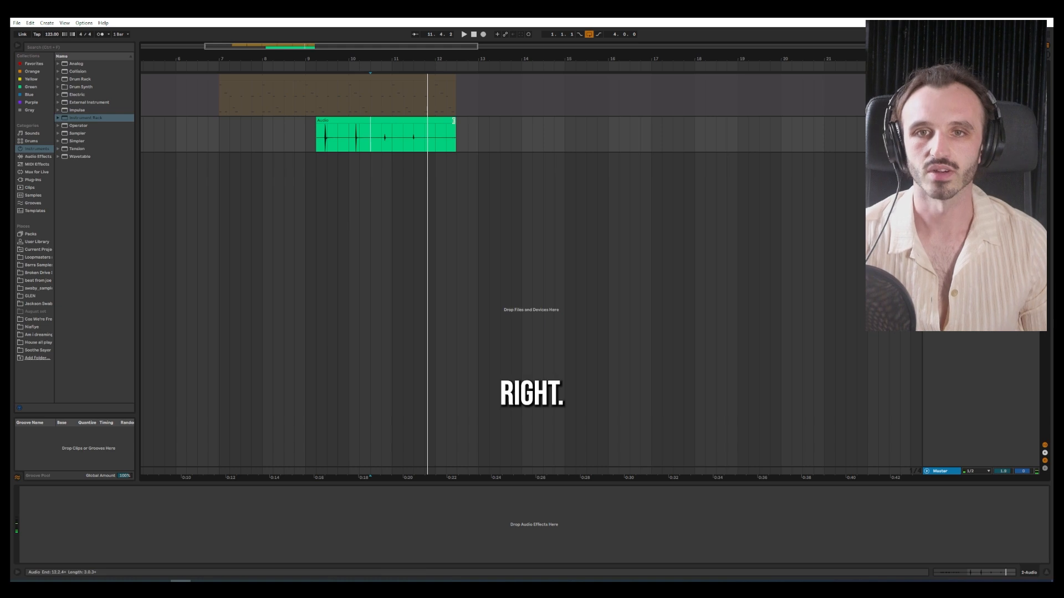
left_click_drag(454, 120, 424, 122)
key("space")
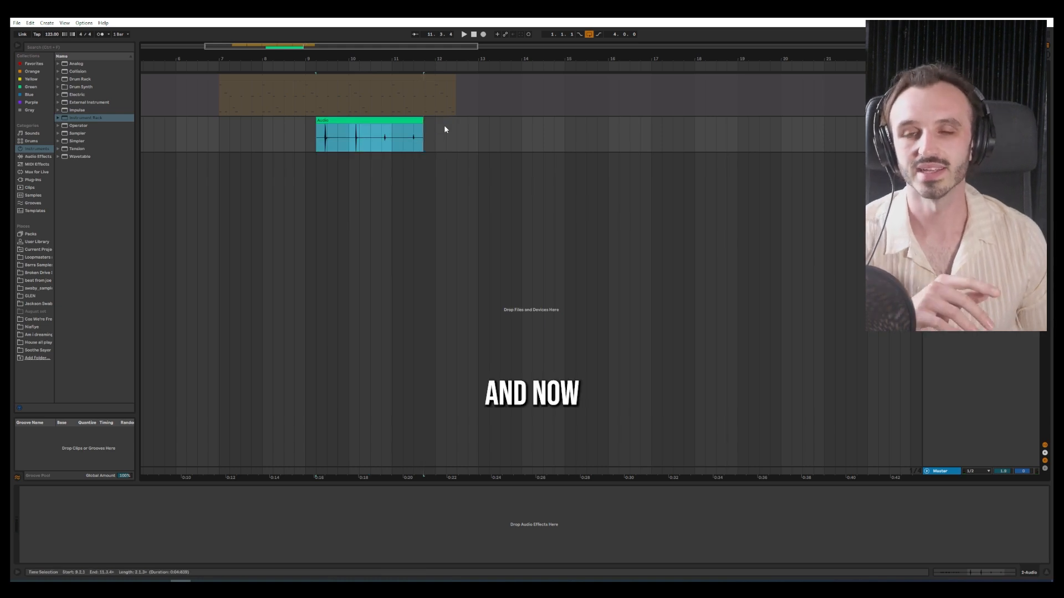
Step: Cut away the silence before the first clap and isolate it as a short clip apart from the remaining recording
left_click_drag(287, 47, 299, 88)
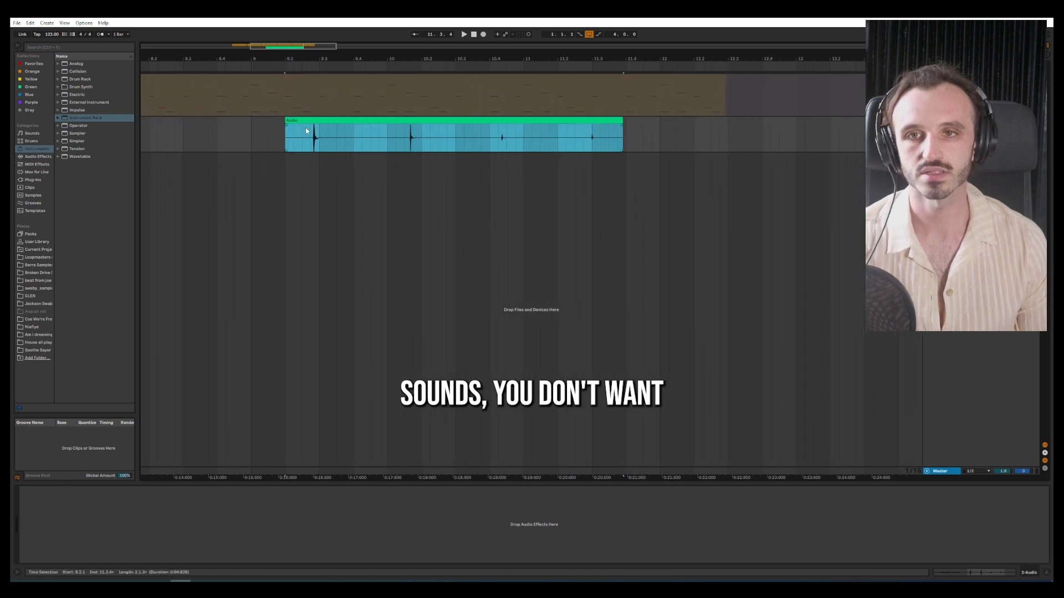
left_click_drag(312, 136, 282, 125)
left_click(347, 138)
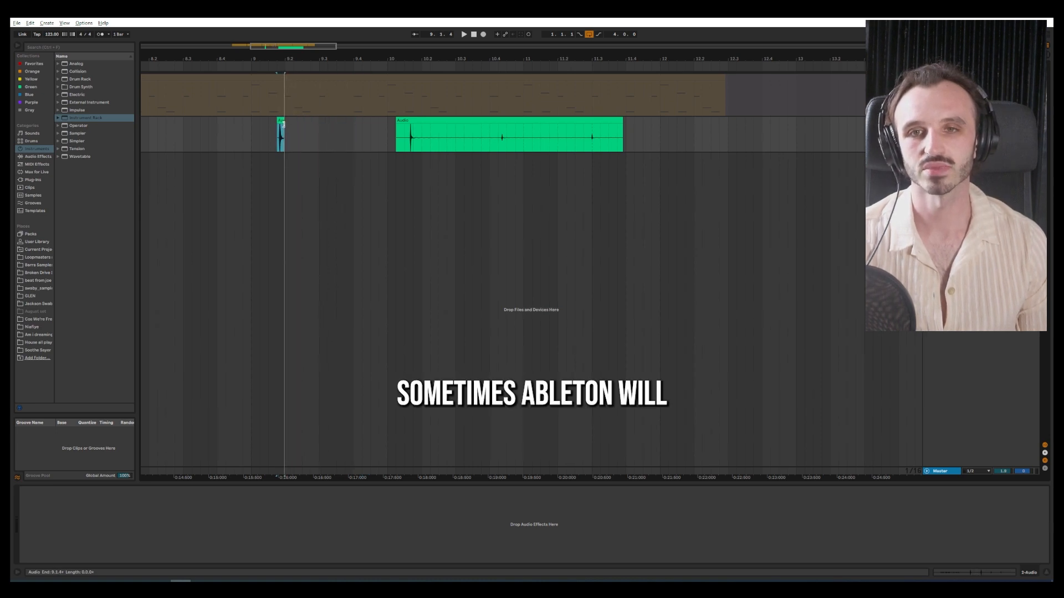
left_click_drag(283, 125, 280, 126)
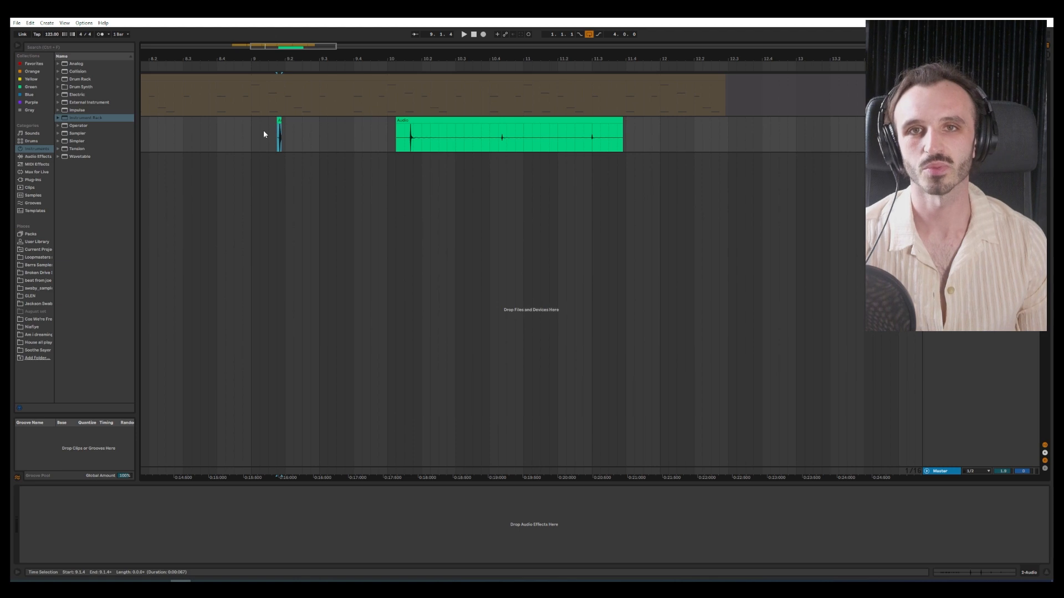
left_click_drag(281, 128, 385, 132)
left_click(308, 136)
left_click(361, 133)
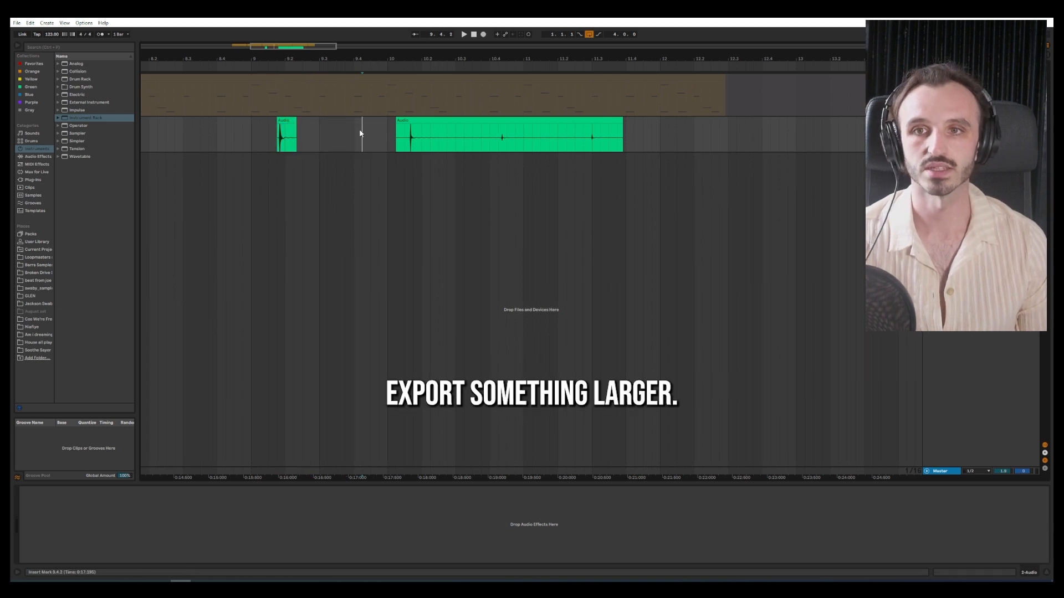
Step: Select the first clap's clip together with the empty time after it
left_click_drag(279, 129, 370, 131)
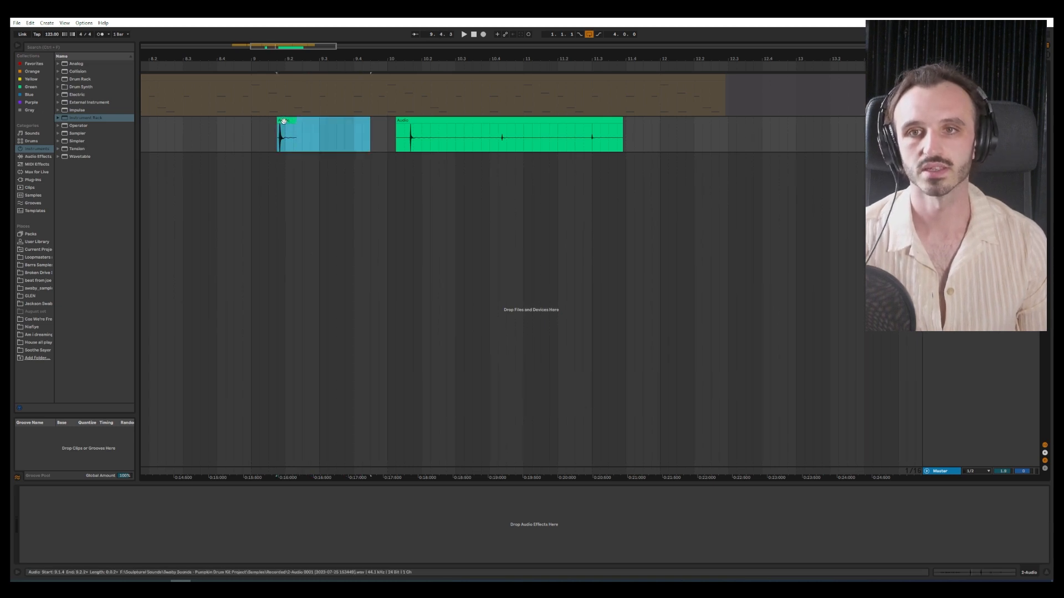
left_click(284, 123)
left_click(371, 132, "shift")
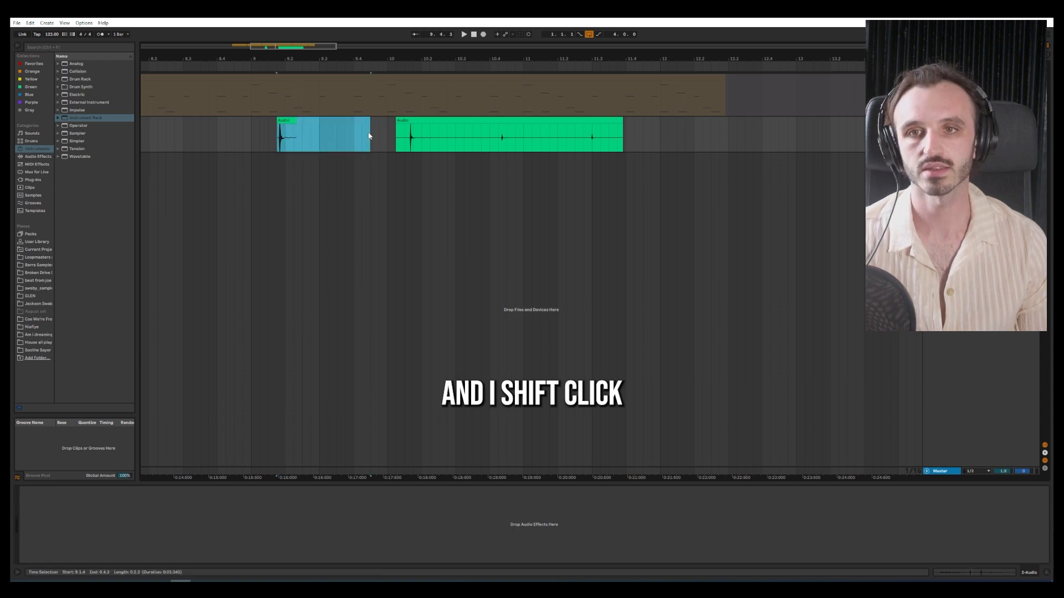
left_click(377, 137, "shift")
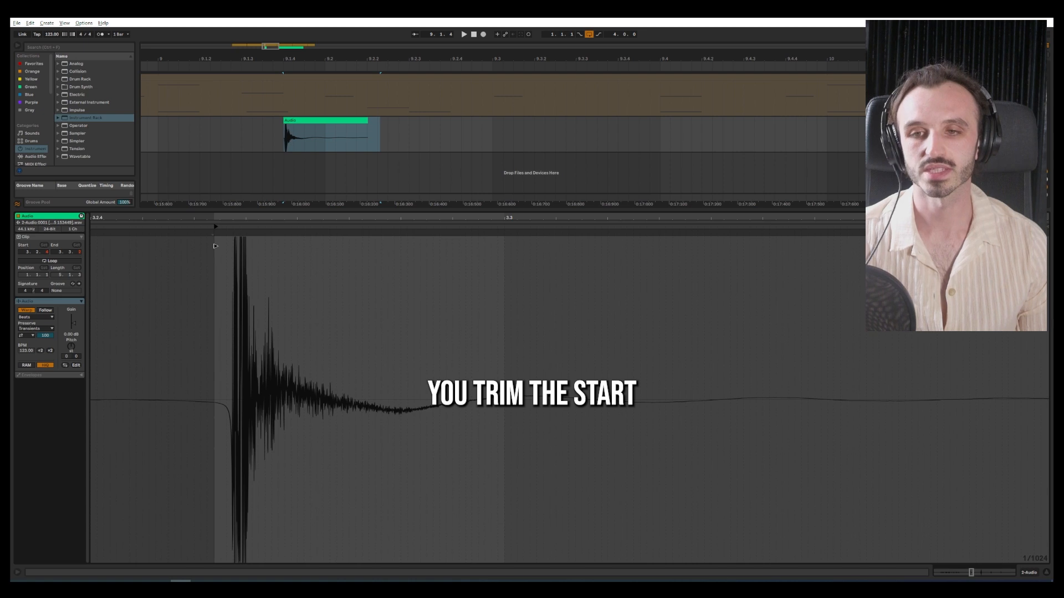
Step: Trim the end of the first clap's clip and fade it out to avoid clicks
left_click(378, 145)
left_click(366, 129)
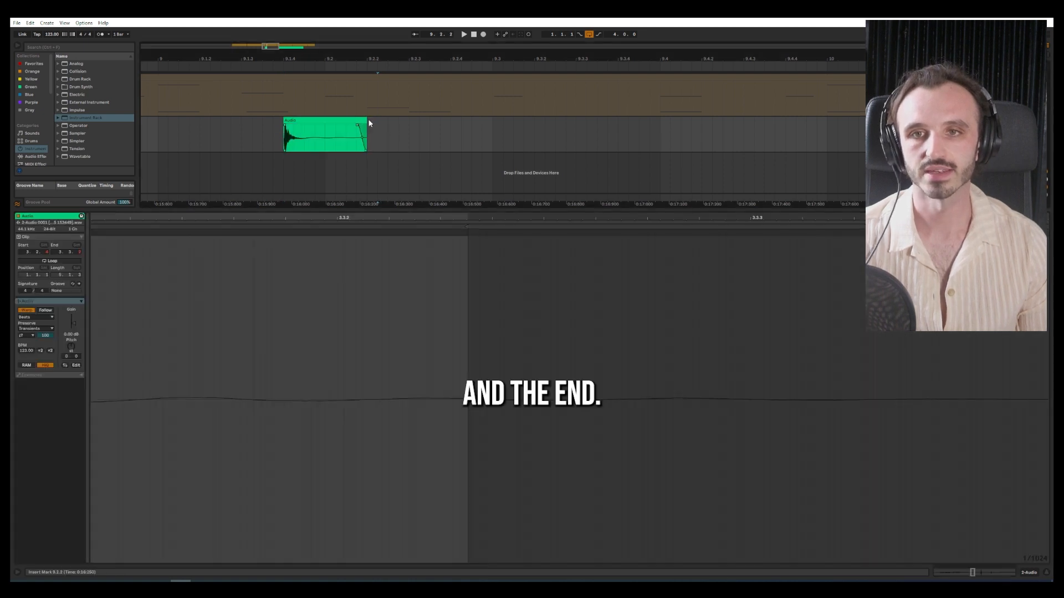
left_click(305, 137)
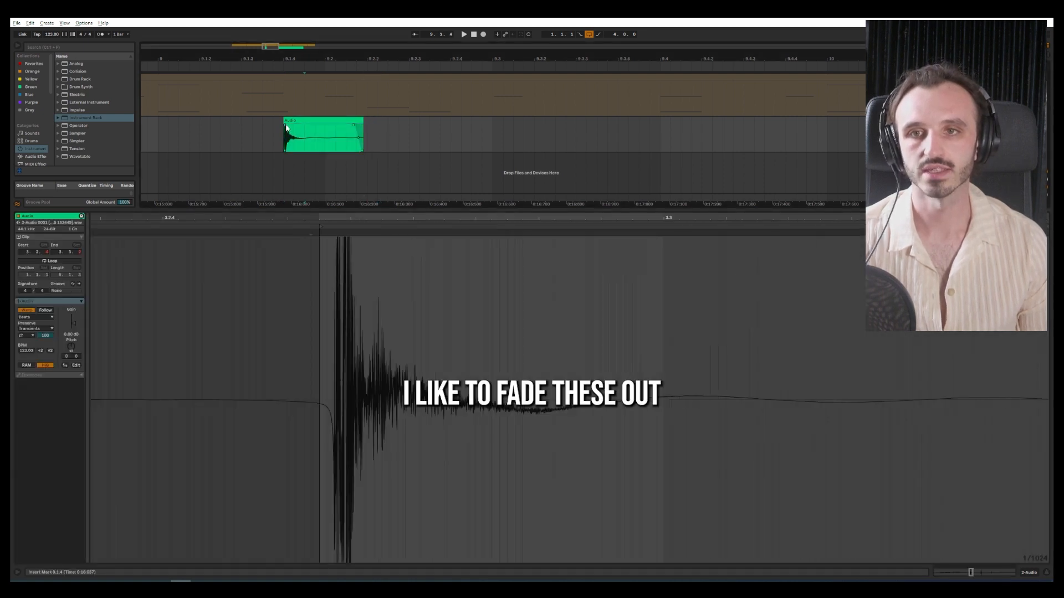
left_click_drag(269, 48, 266, 89)
left_click(485, 136)
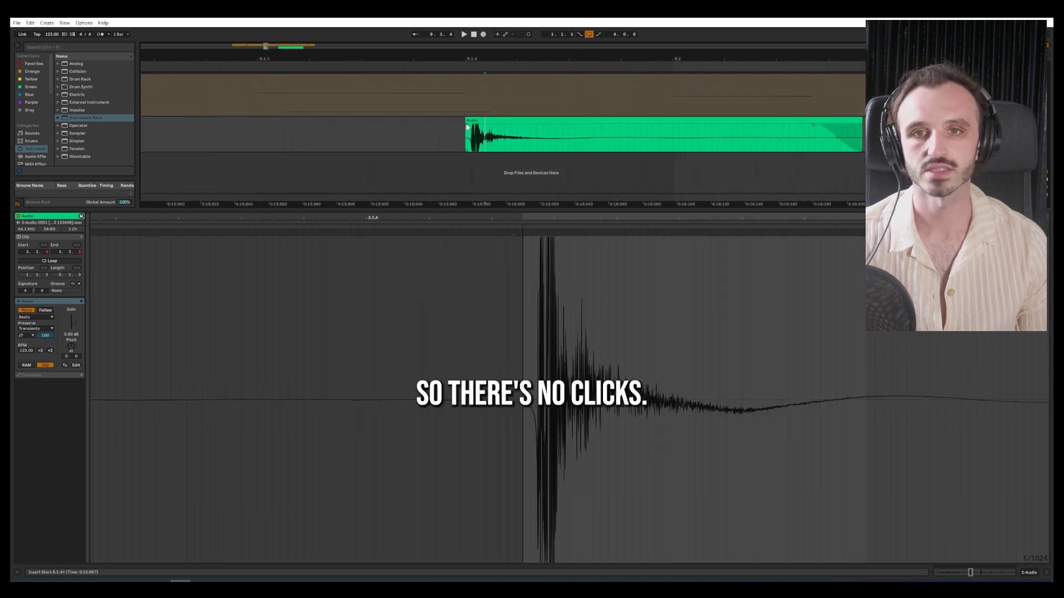
left_click(476, 121)
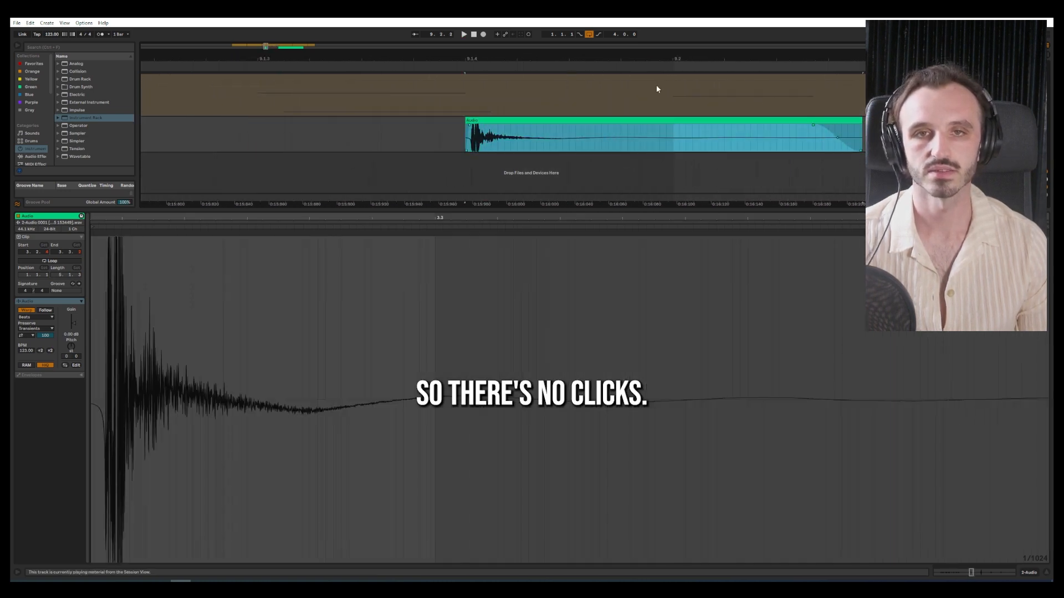
Step: Consolidate the trimmed first clap into its own sample and view the clip's context options
left_click_drag(265, 49, 265, 41)
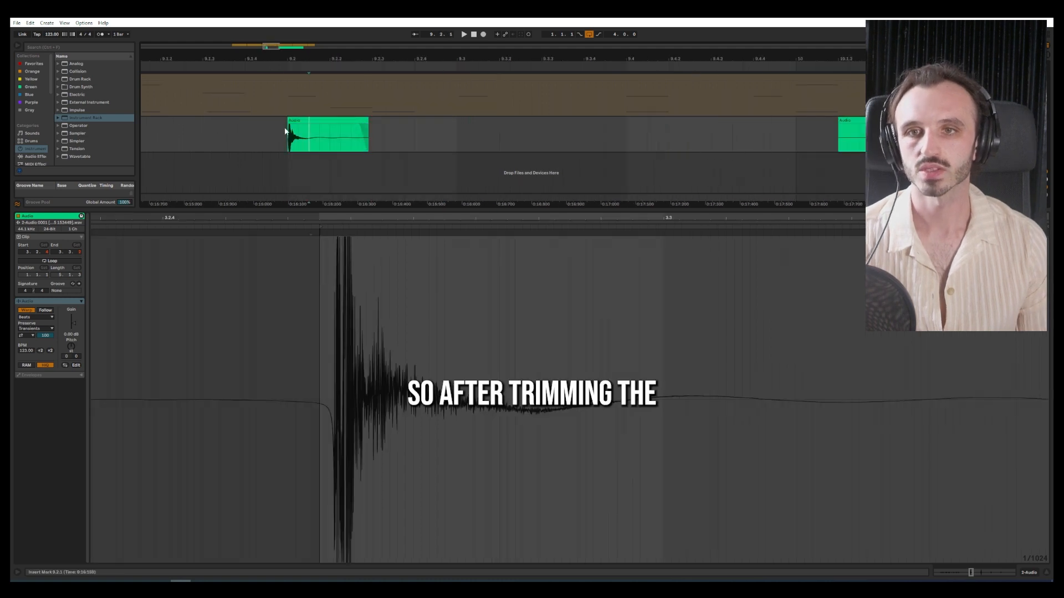
left_click(296, 121)
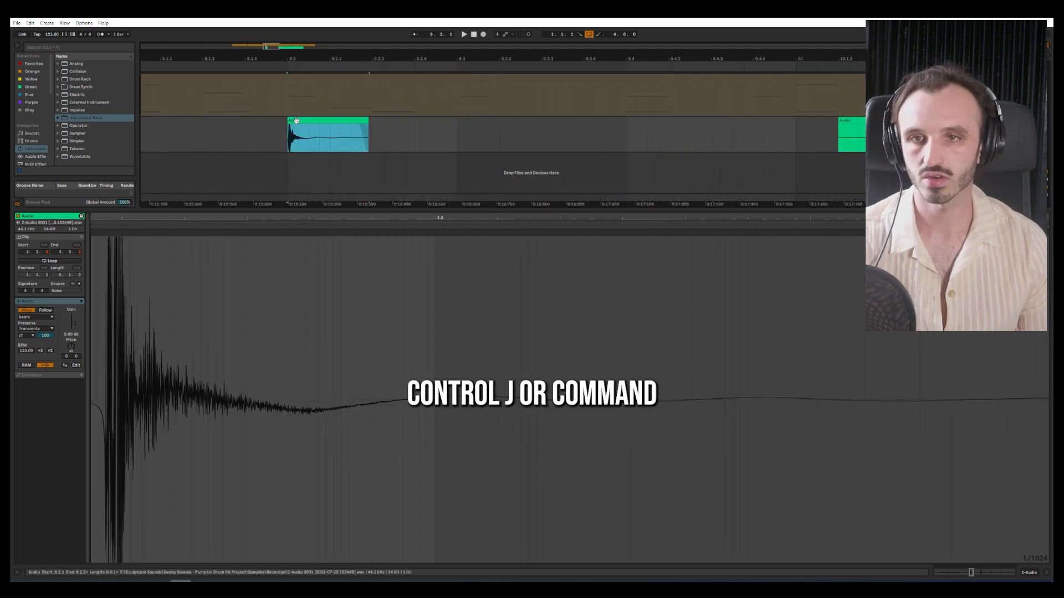
key("ctrl+j")
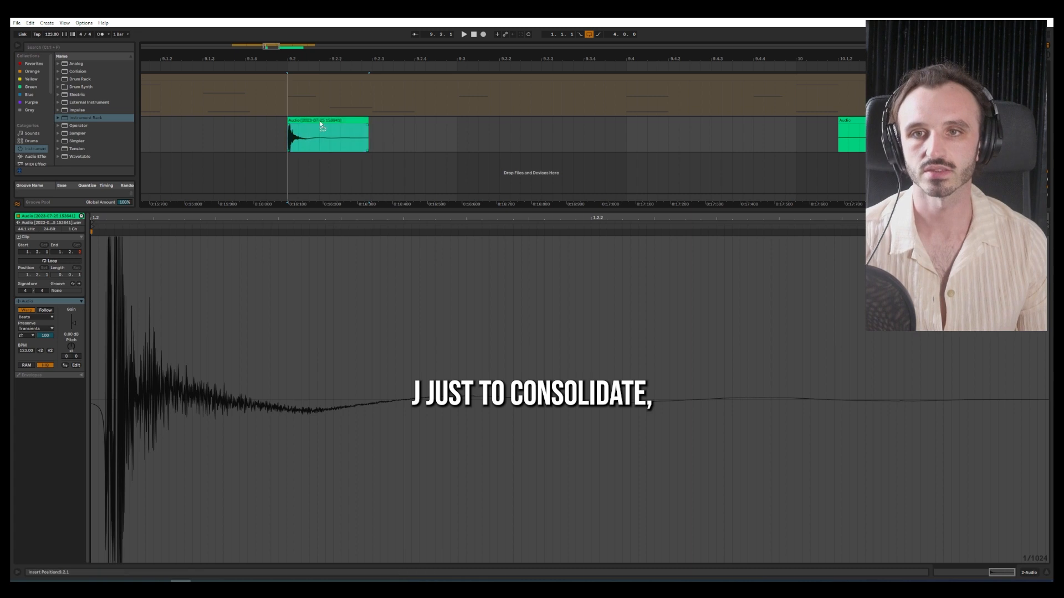
right_click(319, 124)
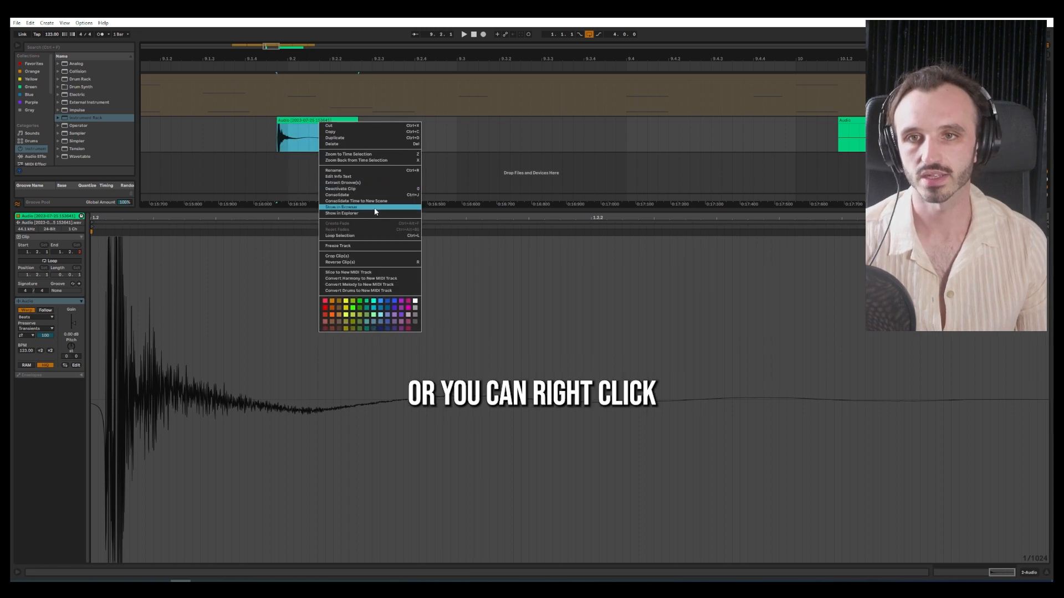
left_click(672, 138)
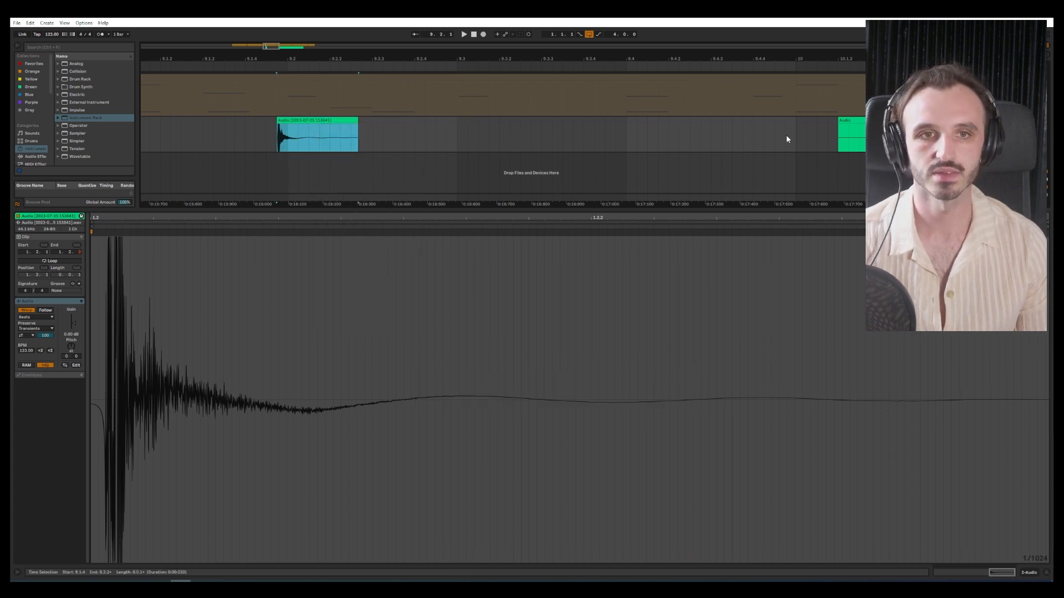
Step: Move the remaining recording close to the first clap, then split off, trim and consolidate the second clap
left_click_drag(839, 121, 384, 120)
left_click(520, 135)
key("ctrl+e")
left_click_drag(519, 123, 475, 122)
key("ctrl+j")
Step: Split the third clap off the remaining recording and consolidate it as a separate clip
mouse_move(521, 125)
left_mouse_down()
mouse_move(541, 125)
mouse_move(533, 121)
left_mouse_up()
left_click(683, 138)
key("ctrl+e")
key("ctrl+j")
Step: Shorten the remaining clip around the fourth clap and consolidate it
mouse_move(649, 123)
left_mouse_down()
mouse_move(624, 123)
mouse_move(767, 126)
mouse_move(646, 121)
left_mouse_up()
left_click(717, 138)
left_click_drag(962, 125, 777, 126)
left_click_drag(776, 127, 710, 125)
key("ctrl+j")
left_click(732, 138)
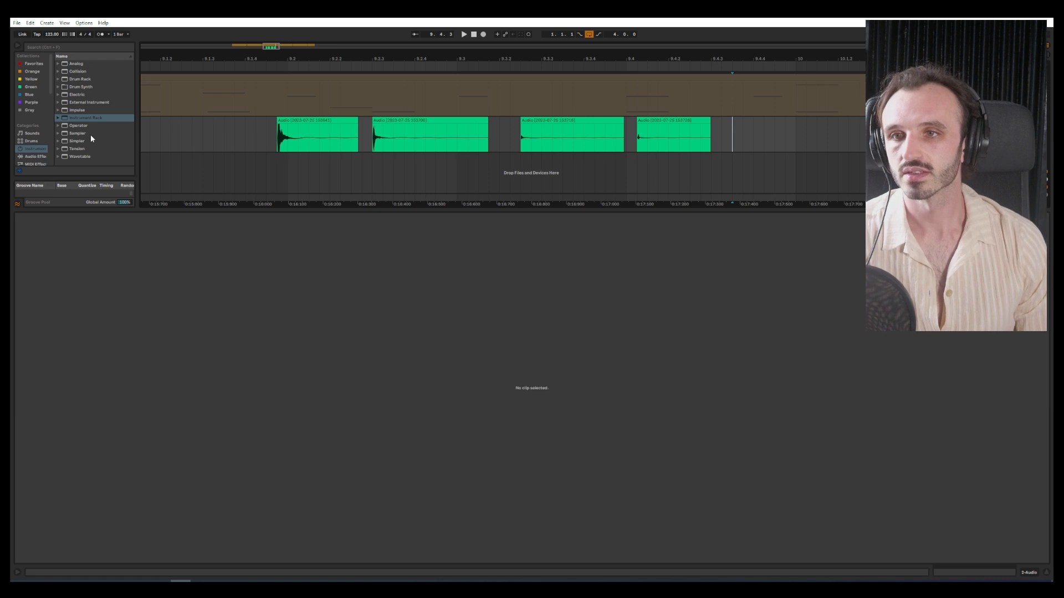
Step: Add a Drum Buss audio effect to the clap track and select the first clap clip
left_click_drag(168, 210, 168, 293)
left_click(31, 157)
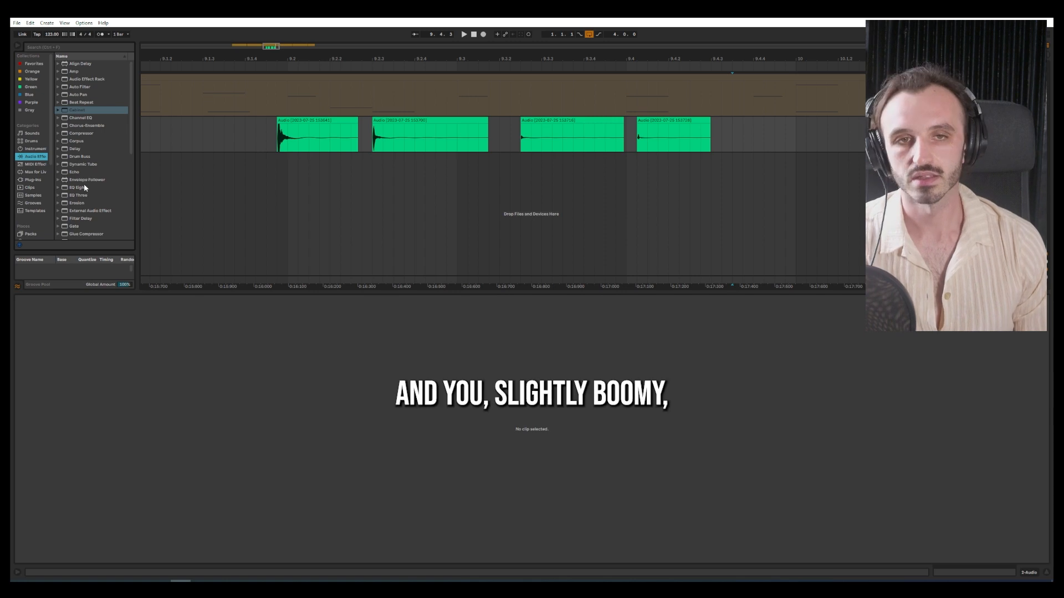
left_click_drag(79, 157, 143, 152)
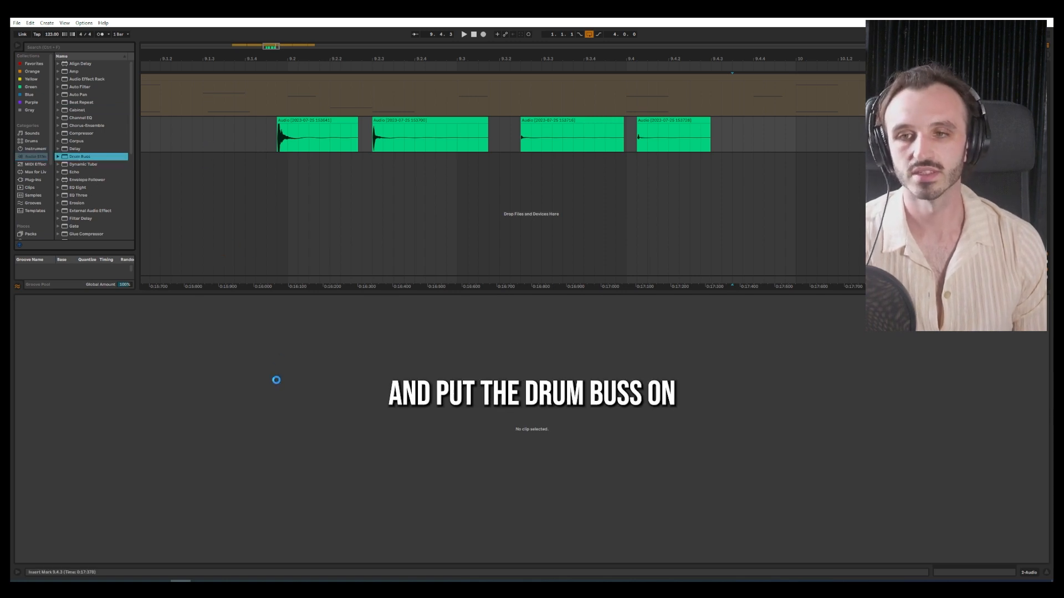
left_click_drag(276, 380, 276, 381)
left_click(313, 117)
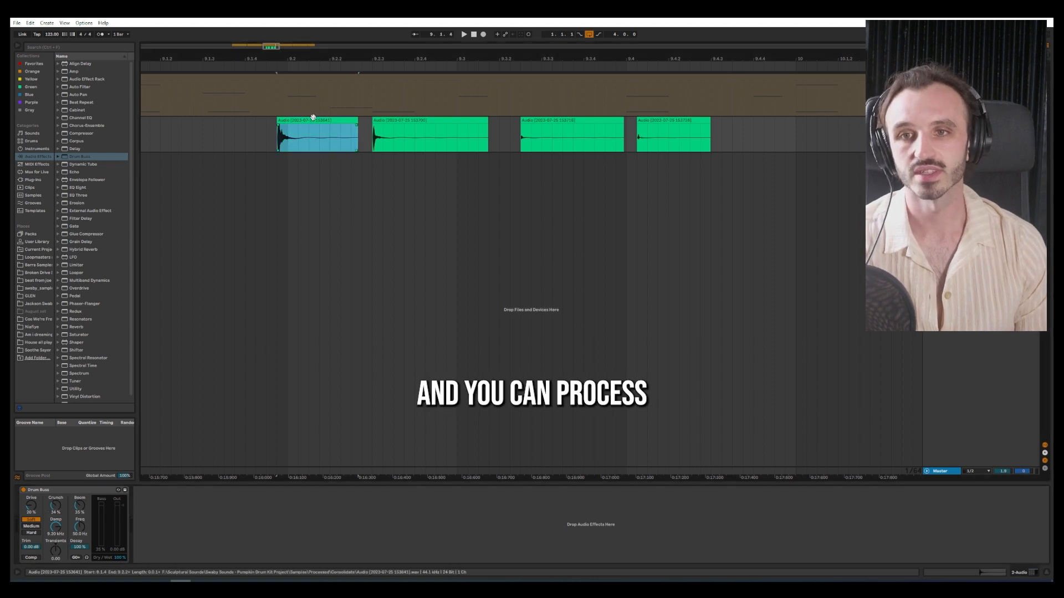
Step: Audition the claps through Drum Buss and lower its trim to about -9 dB
key("space")
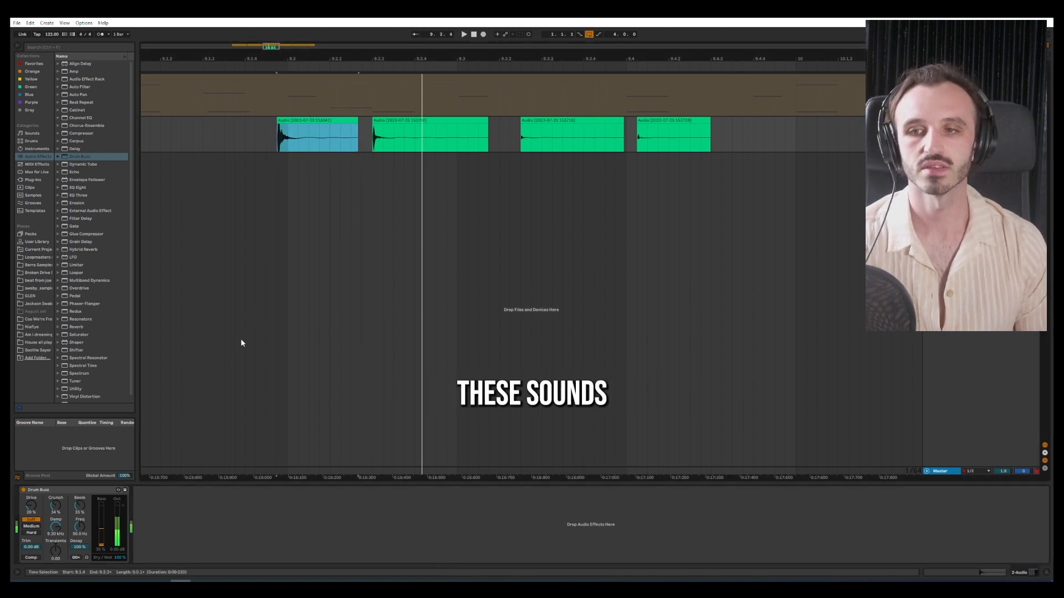
left_click_drag(31, 547, 31, 570)
key("space")
key("space")
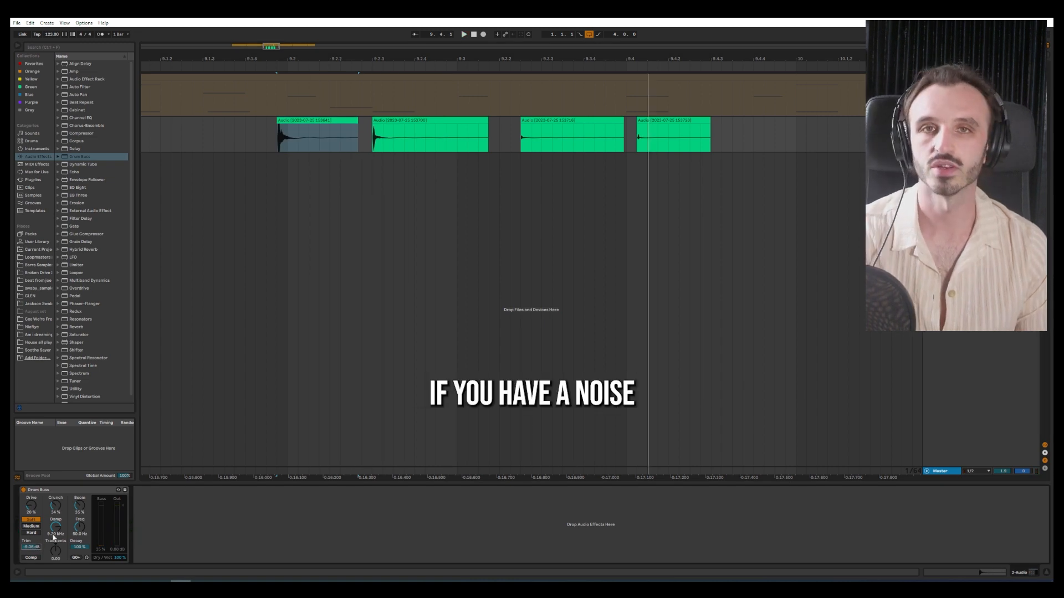
left_click(318, 121)
key("space")
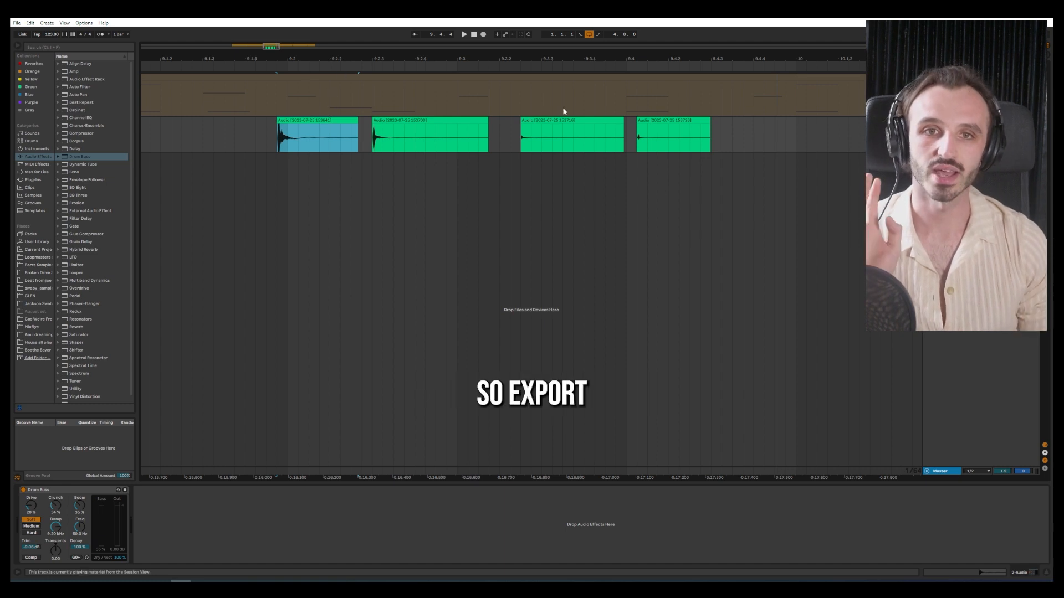
Step: Rearrange the four clap clips in order from quietest to loudest and play back the sequence
left_click_drag(673, 133, 220, 134)
left_click_drag(321, 131, 702, 133)
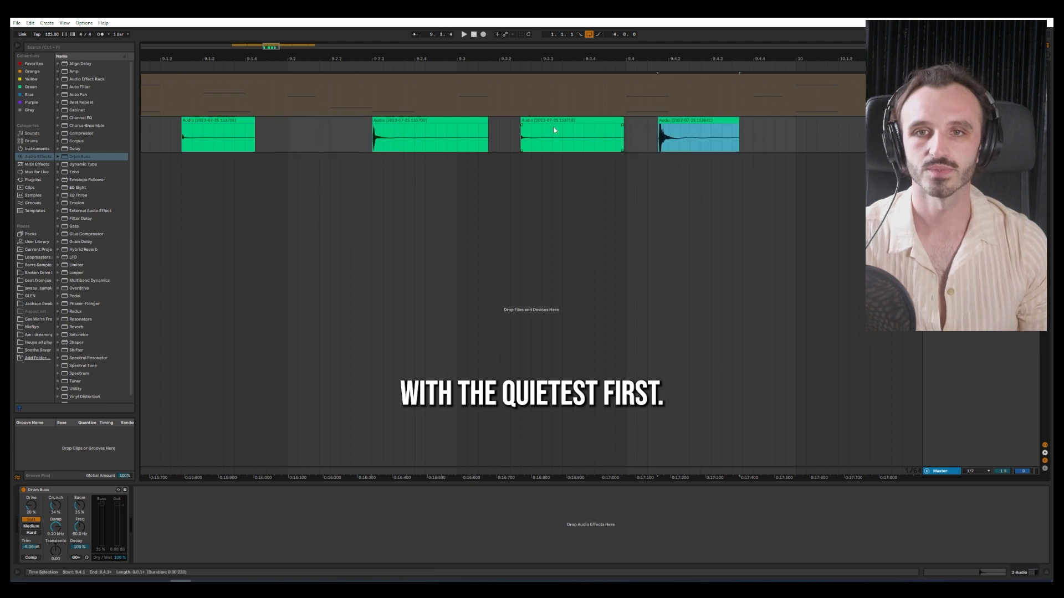
left_click_drag(530, 122, 327, 131)
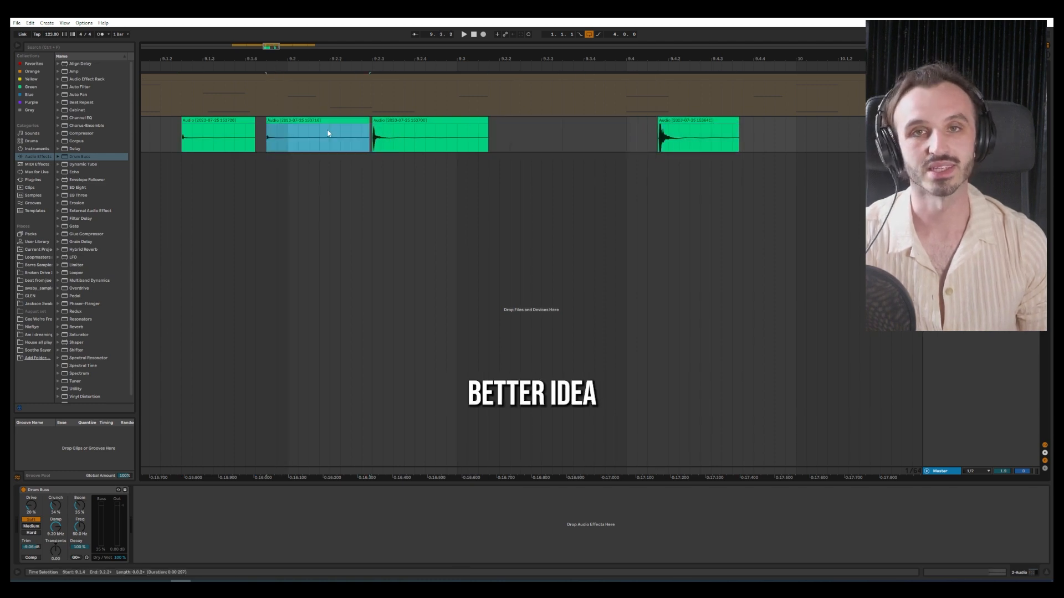
left_click_drag(658, 120, 510, 123)
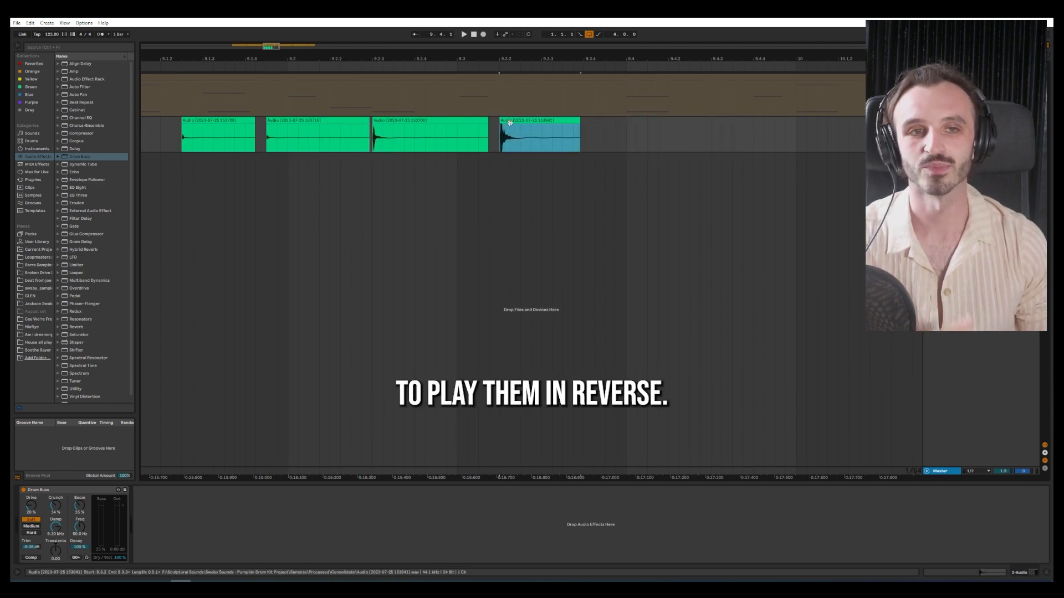
left_click(215, 121)
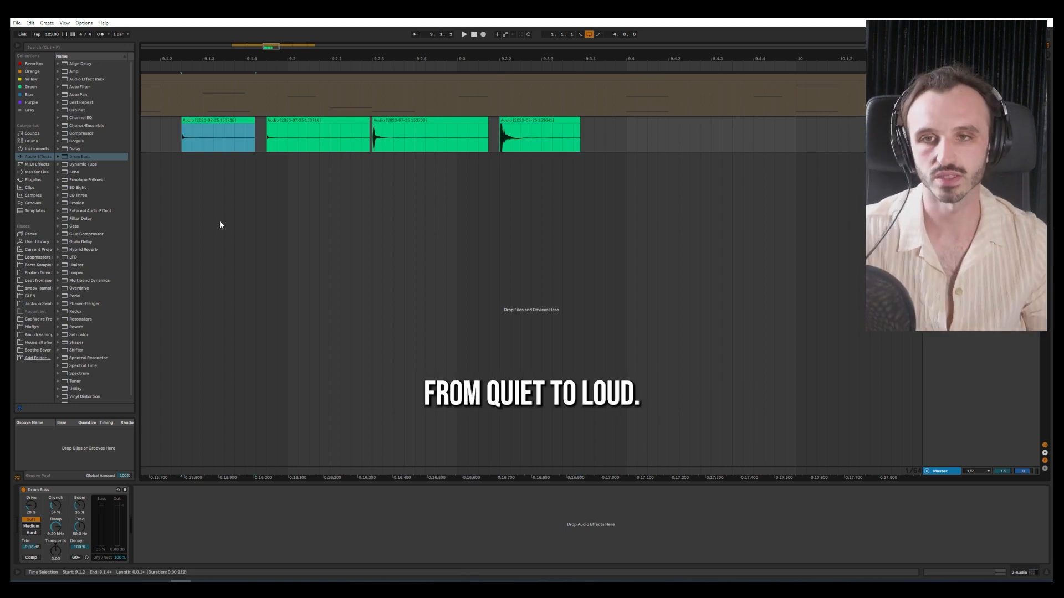
key("space")
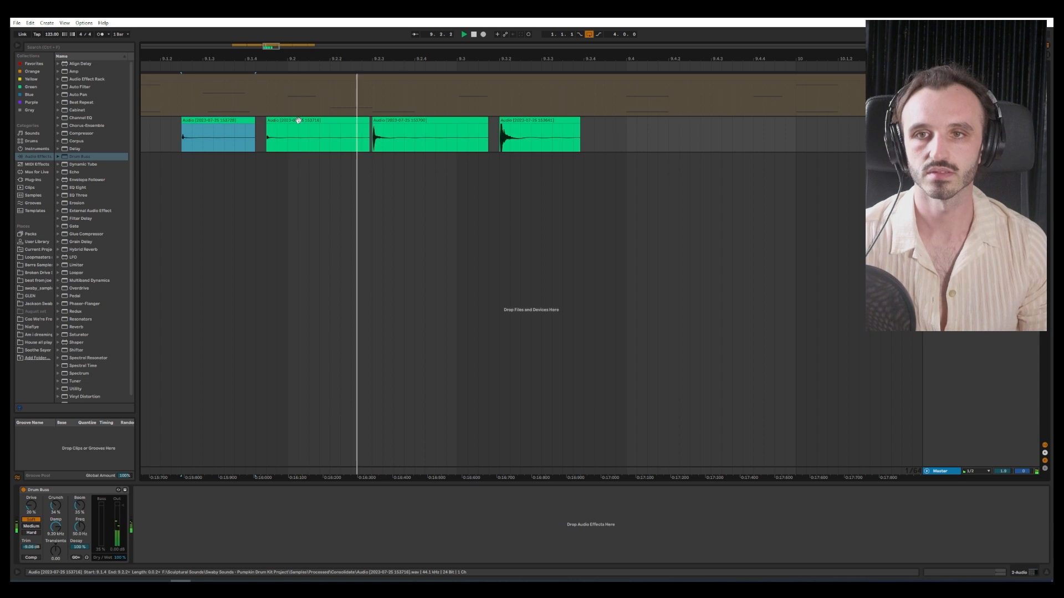
key("space")
Step: Rename the quietest clap clip "Clap 1 - Mic 1 - 1"
key("ctrl+r")
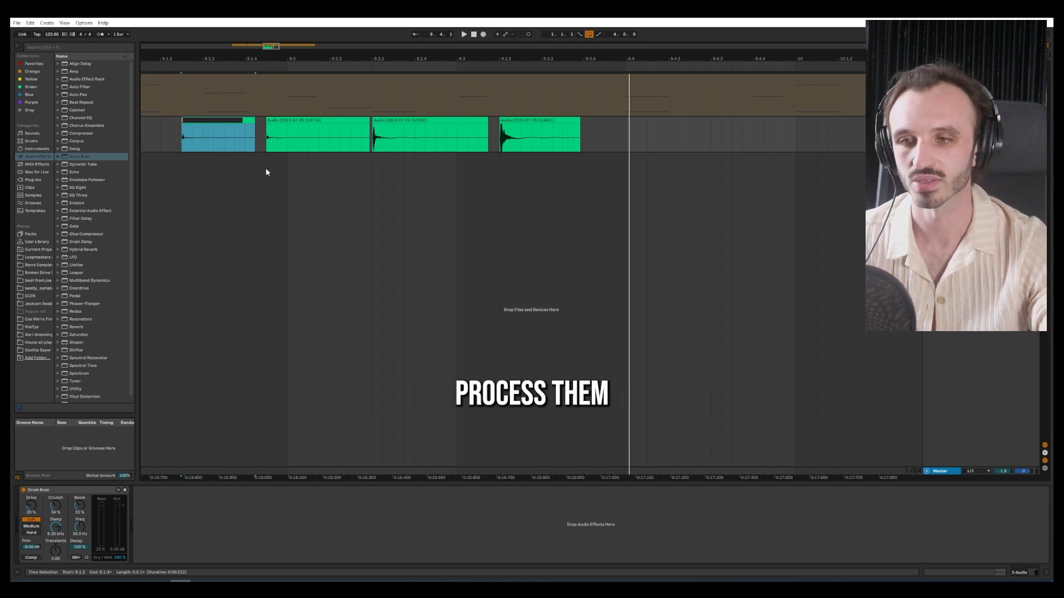
type("Clo")
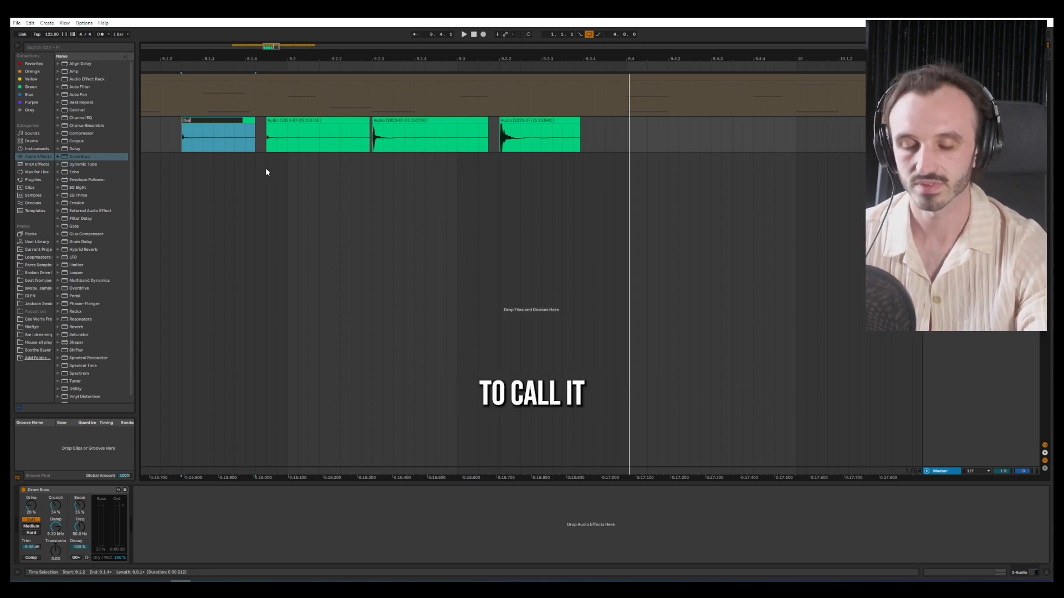
key("BackSpace")
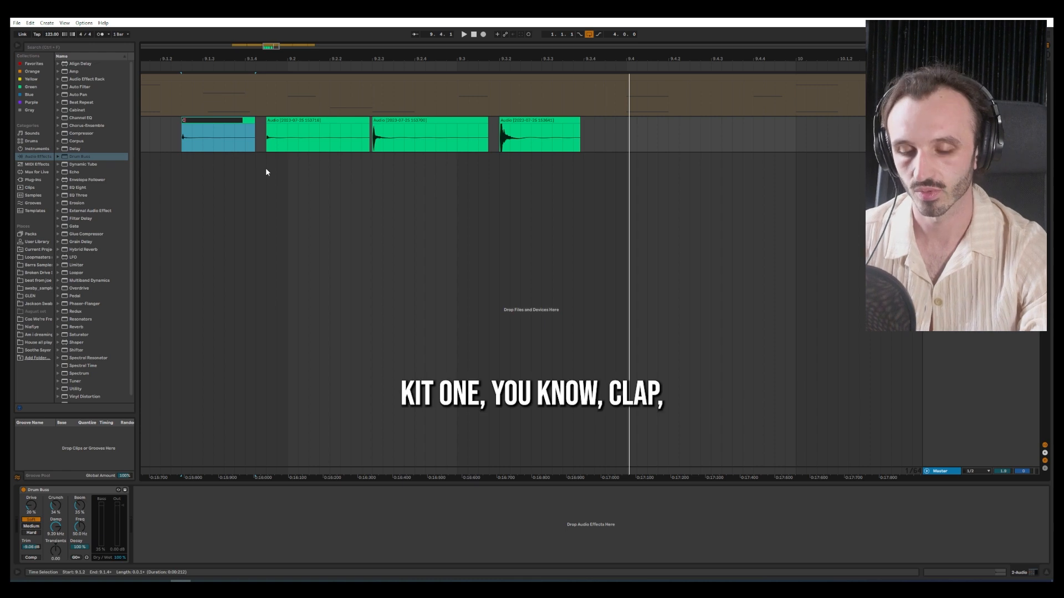
type("ap 1")
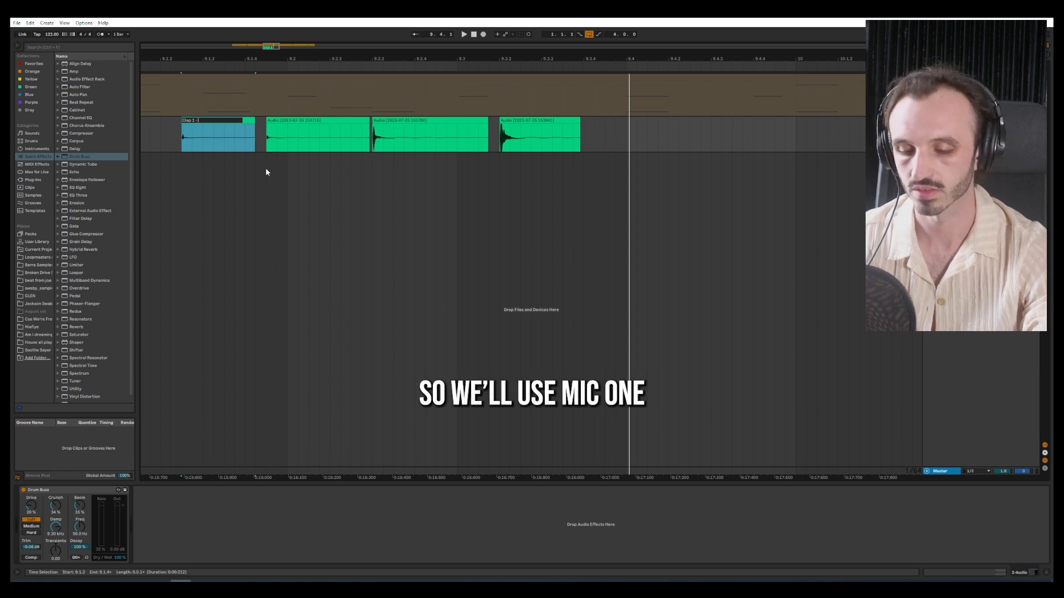
type("- Mic 1 -")
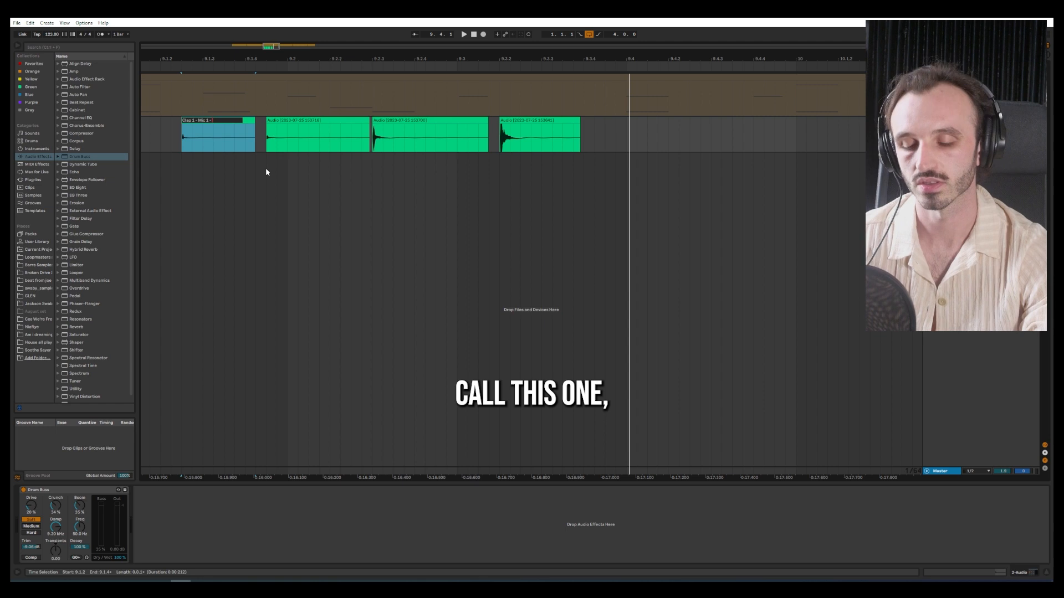
type(" 1")
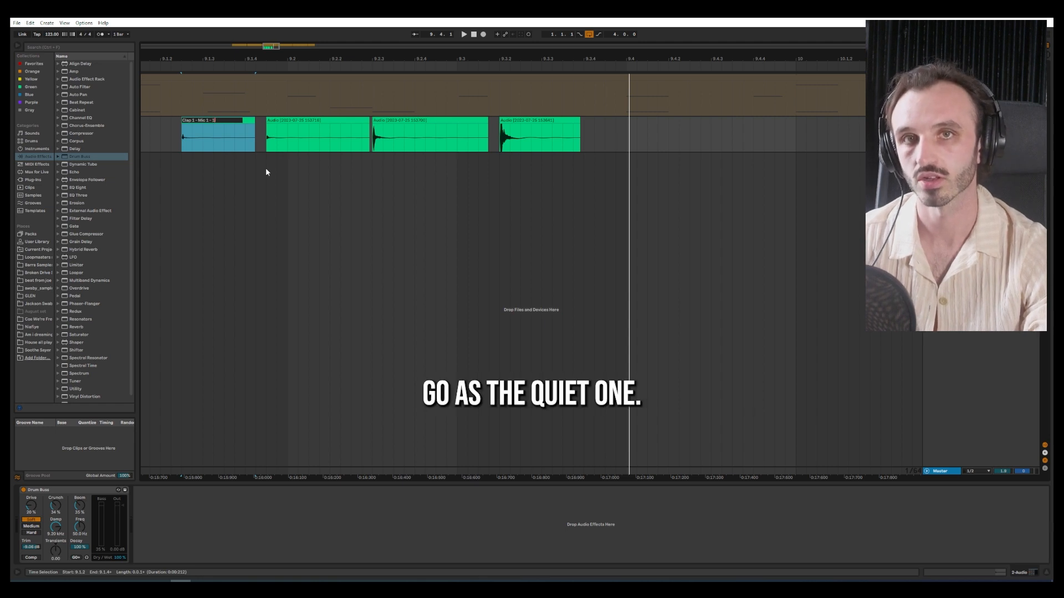
left_click(280, 205)
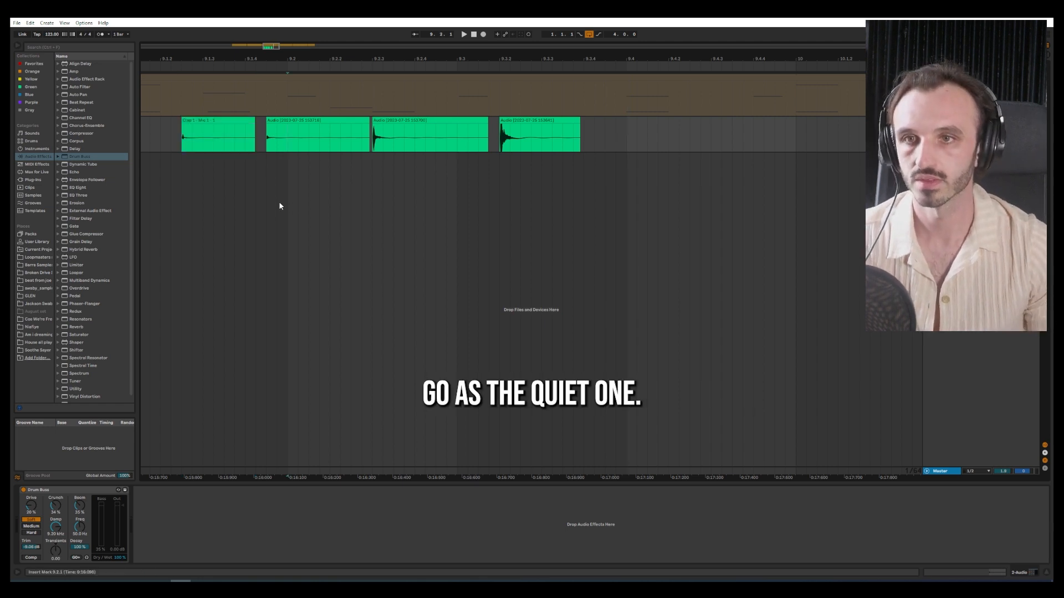
Step: Copy the first clip's name and reuse it to rename the second clip "Clap 1 - Mic 1 - 2"
right_click(206, 124)
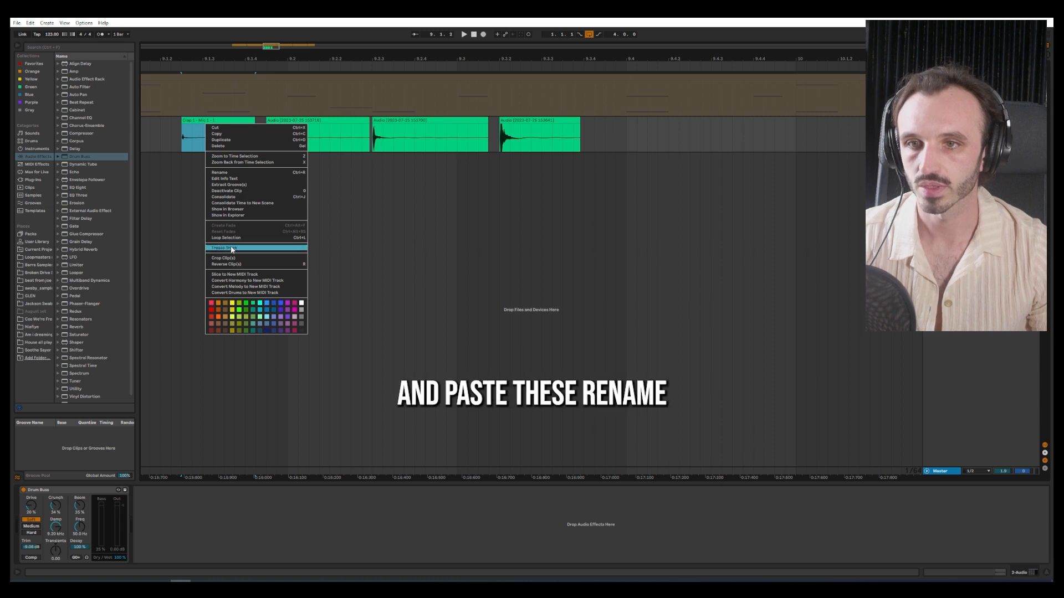
left_click(231, 172)
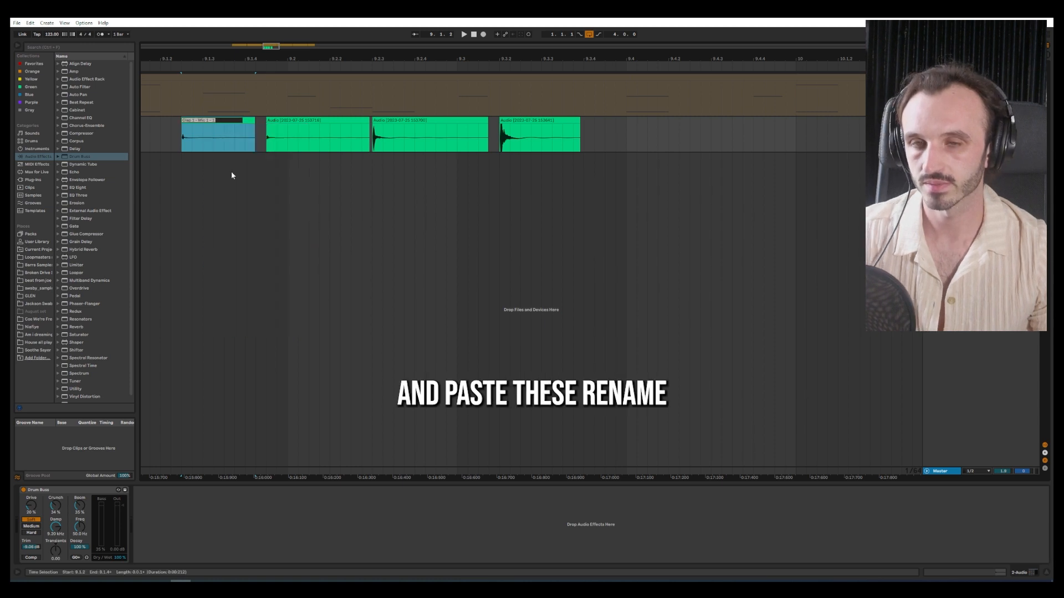
left_click(306, 228)
right_click(301, 122)
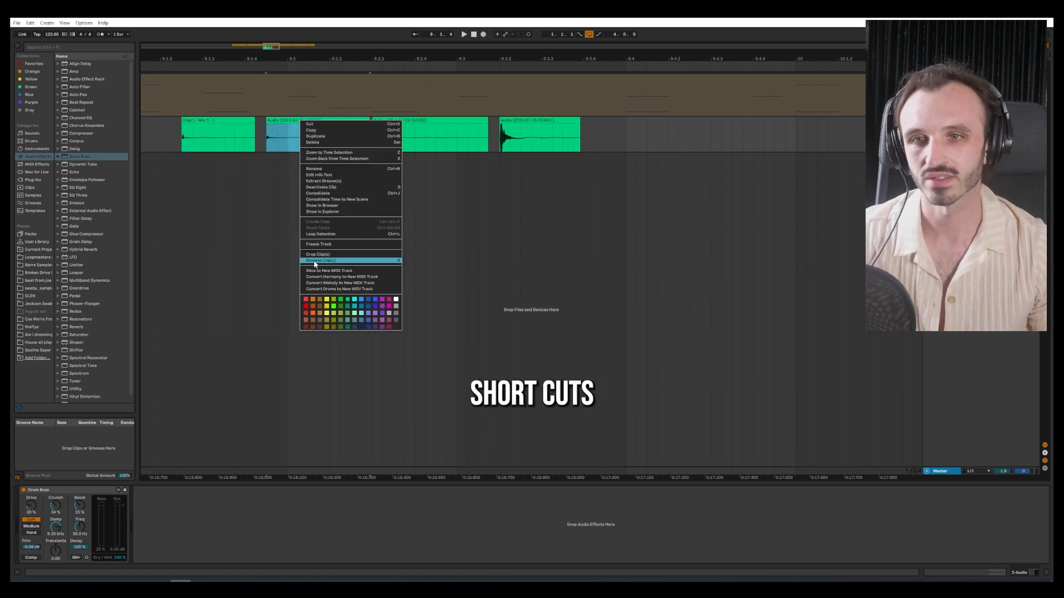
left_click(325, 169)
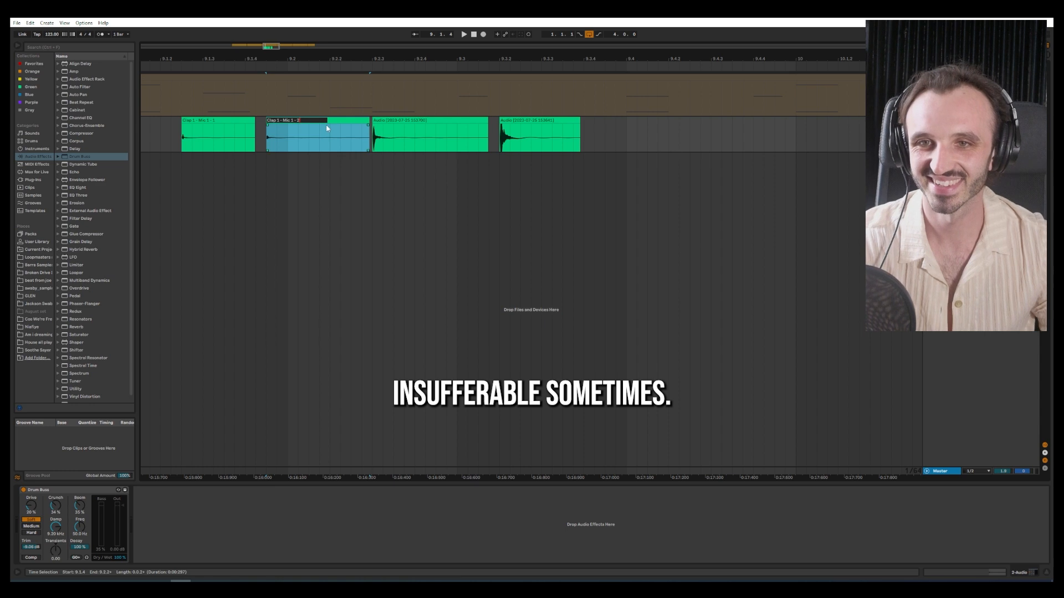
Step: Rename the third clip "Clap 1 - Mic 1 - 3" and the fourth clip "Clap 1 - Mic 1 - 4"
left_click(408, 123)
key("ctrl+r")
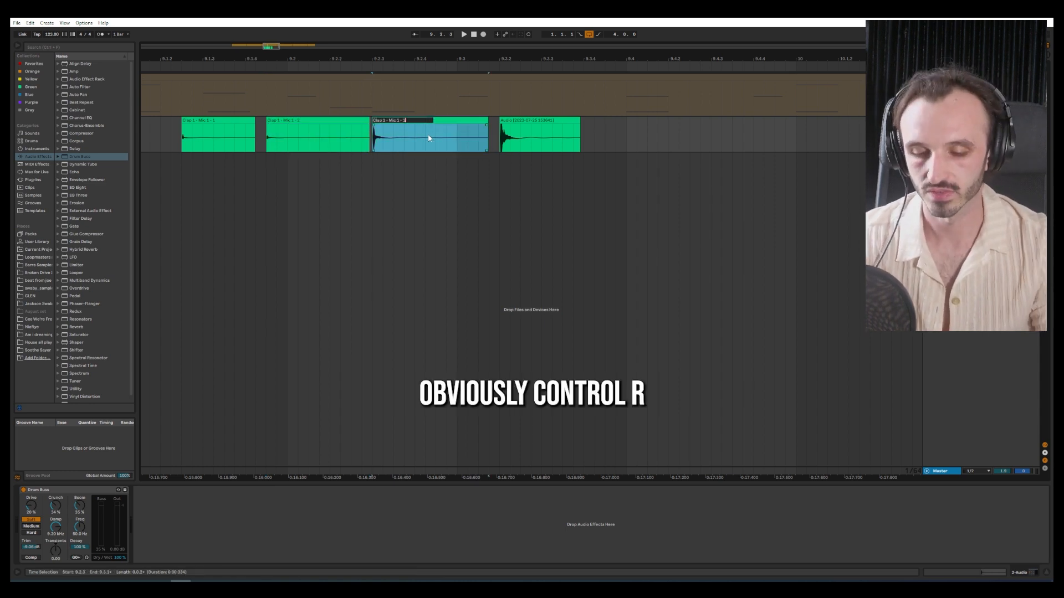
key("BackSpace")
type("3")
key("Return")
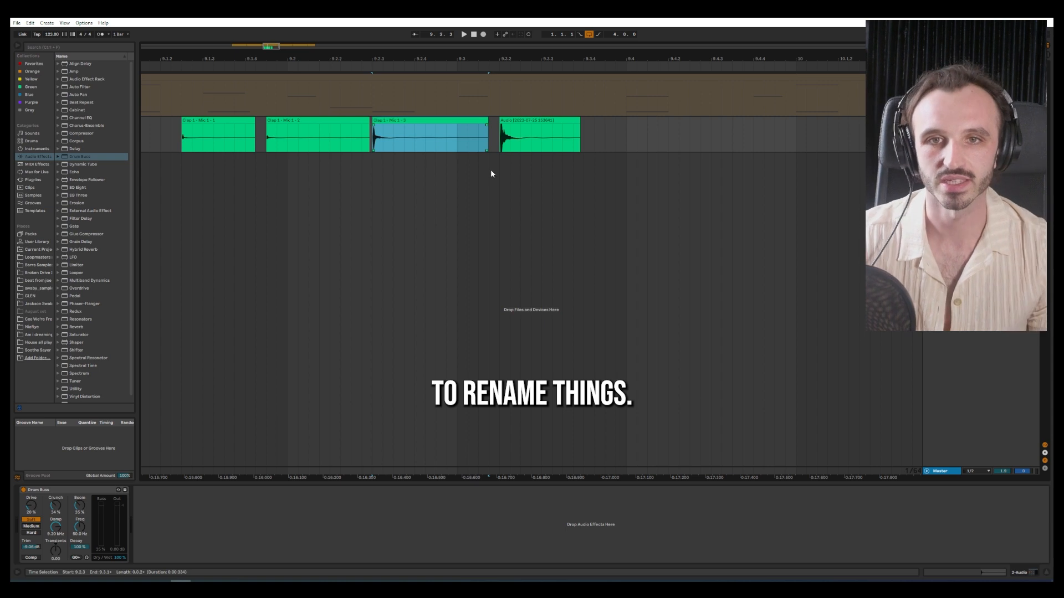
left_click(551, 119)
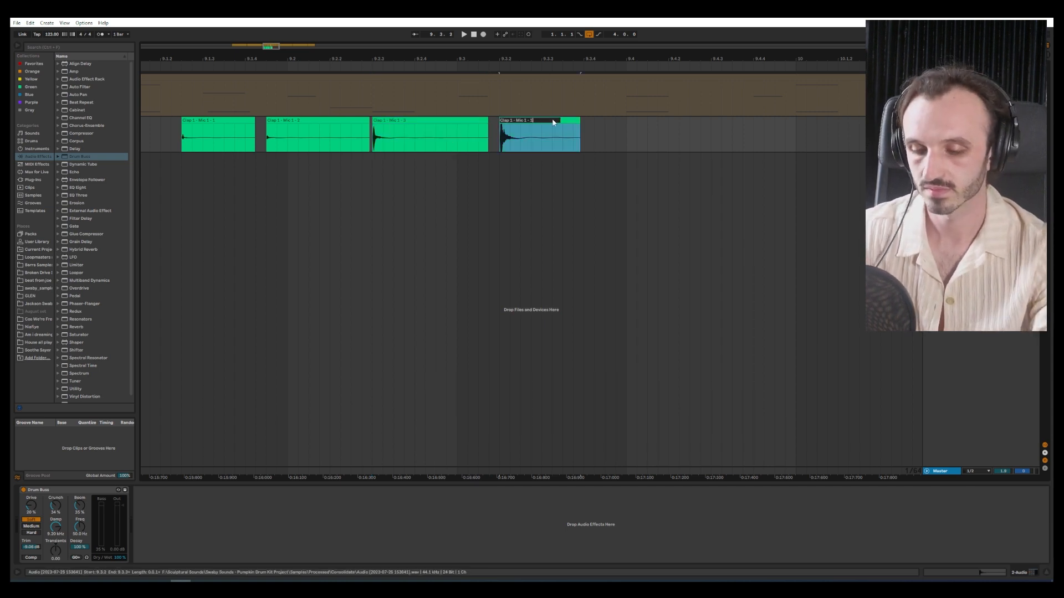
key("Return")
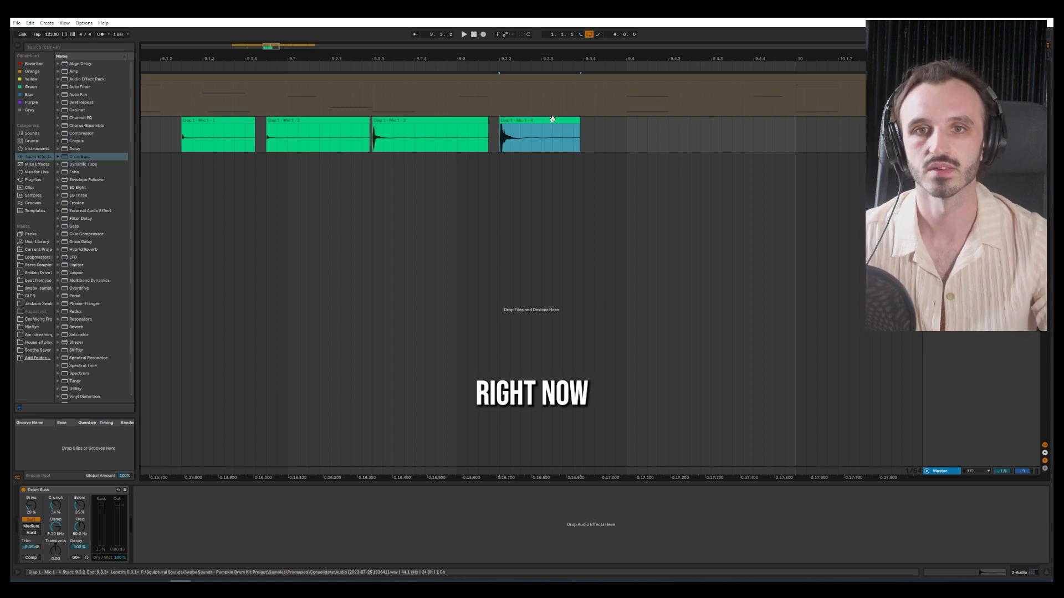
Step: Duplicate the clap track and color all four clips on the duplicate magenta
left_click(942, 121)
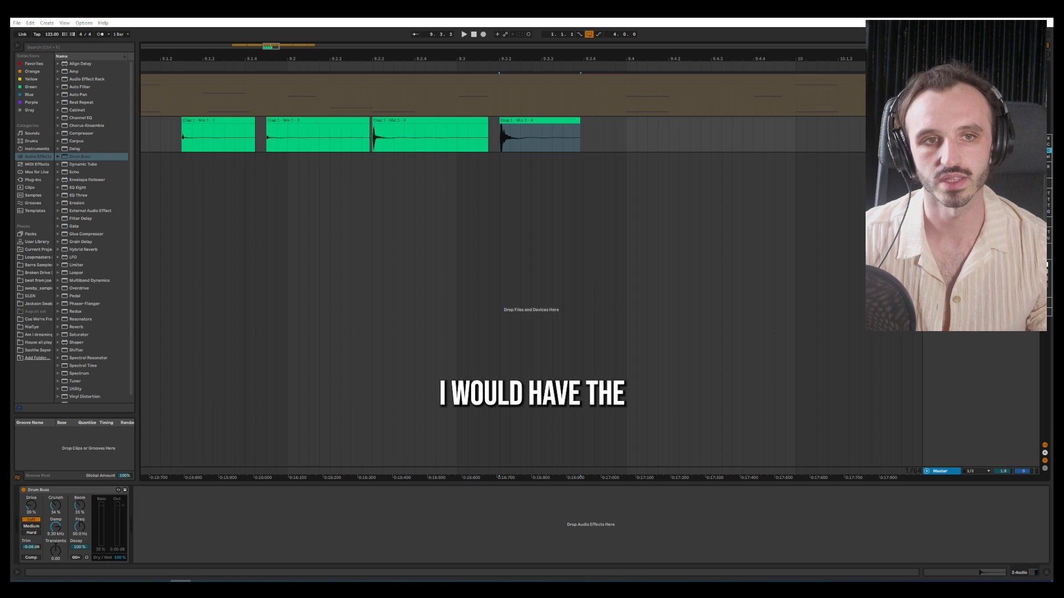
key("ctrl+d")
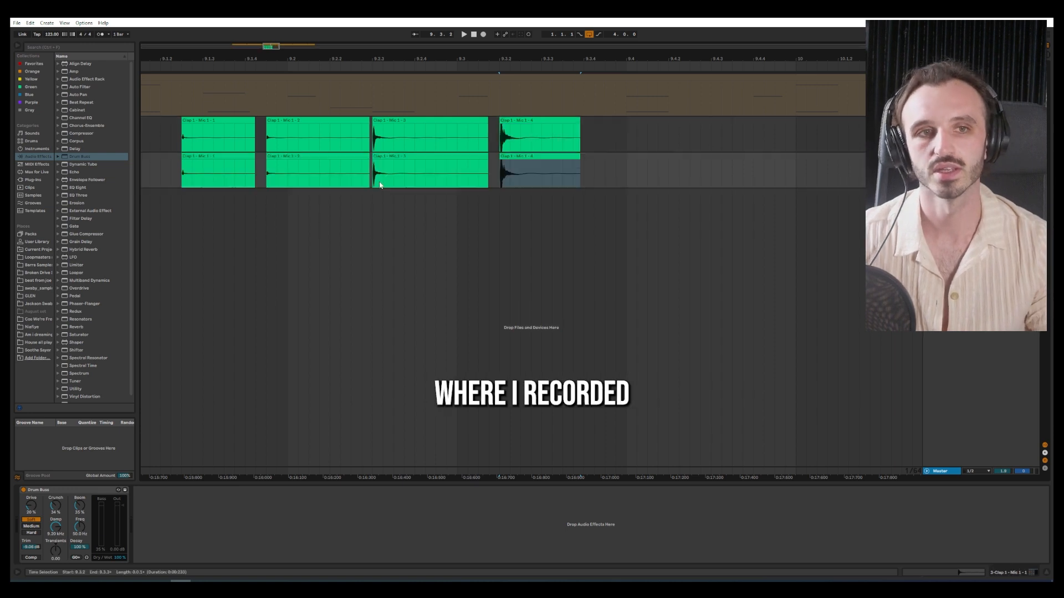
left_click(570, 181)
left_click(624, 171)
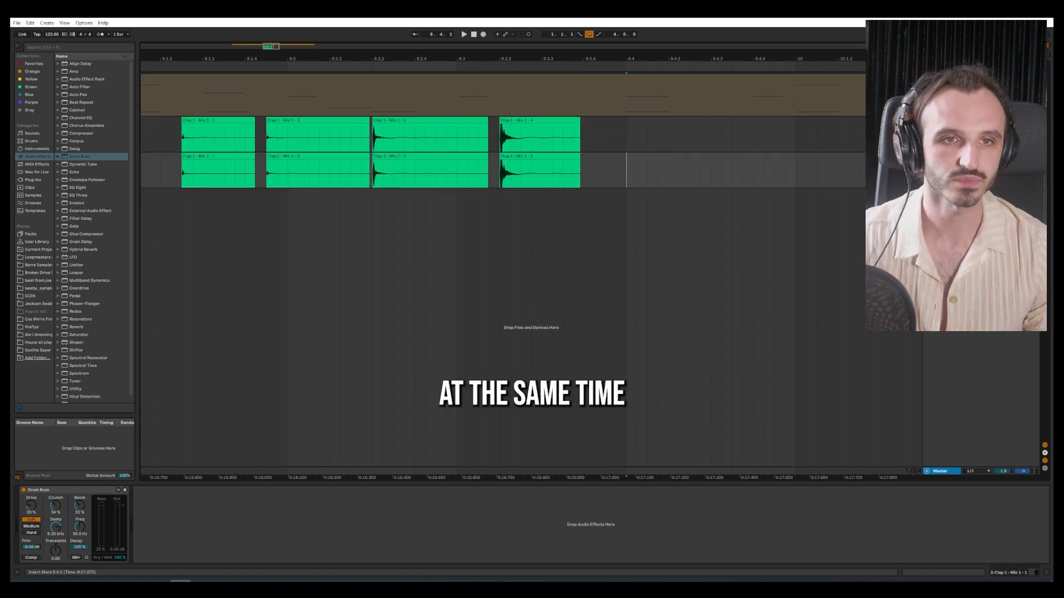
left_click_drag(618, 170, 183, 161)
right_click(202, 159)
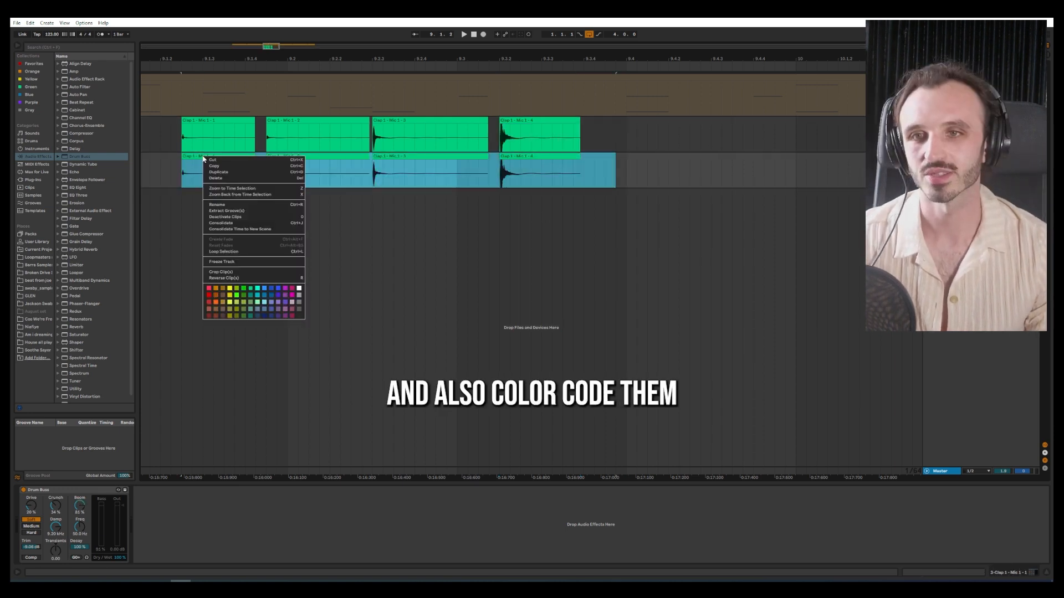
left_click(292, 294)
Step: Add Reverb to the duplicated clap track with a decay of about 880 ms and Dry/Wet at 71%
key("space")
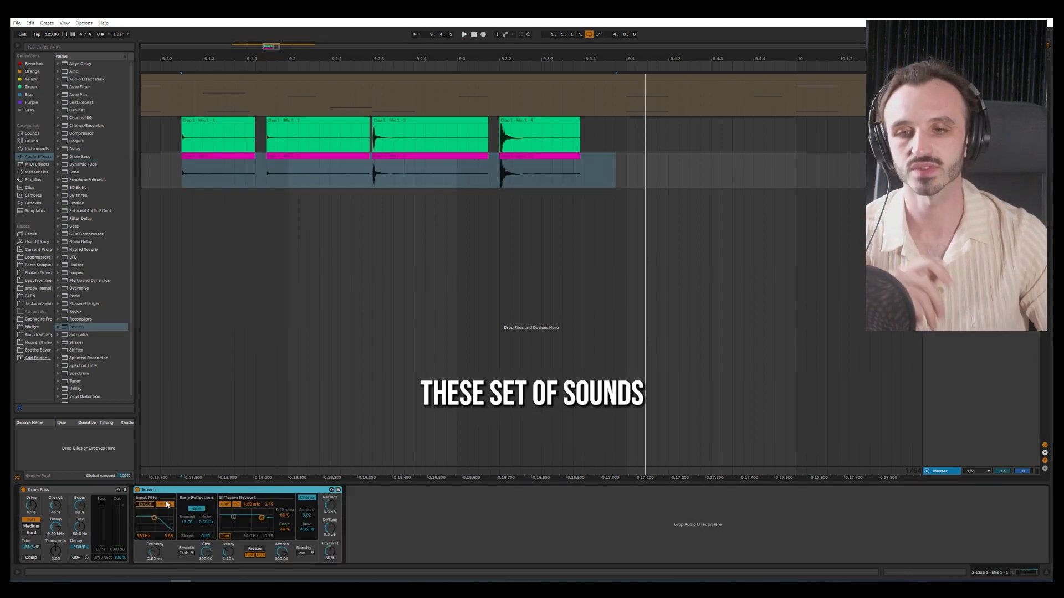
left_click_drag(228, 553, 228, 535)
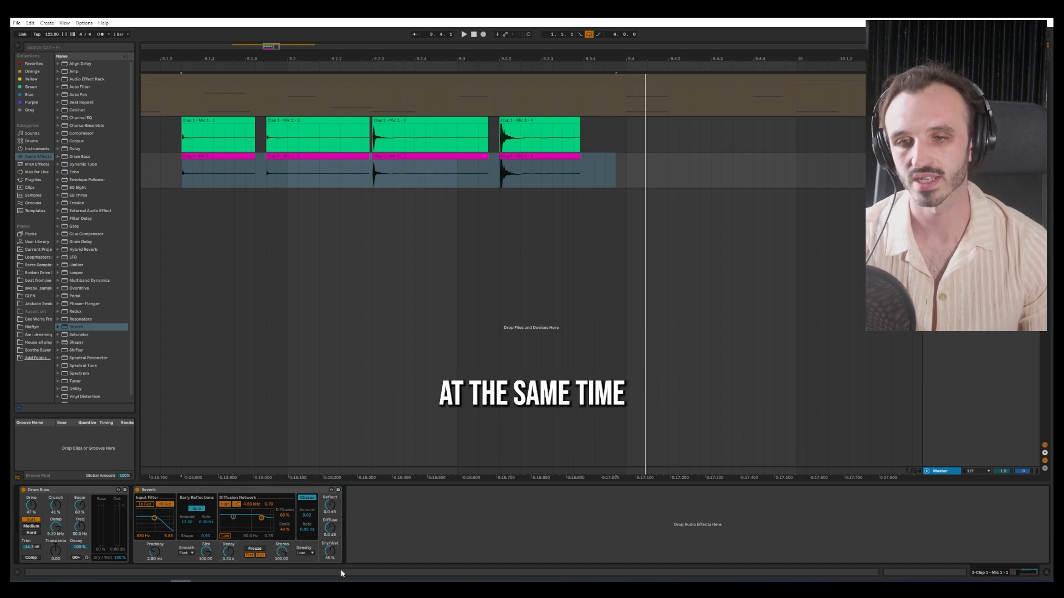
left_click_drag(330, 551, 330, 550)
left_click_drag(229, 553, 228, 575)
left_click_drag(330, 551, 345, 510)
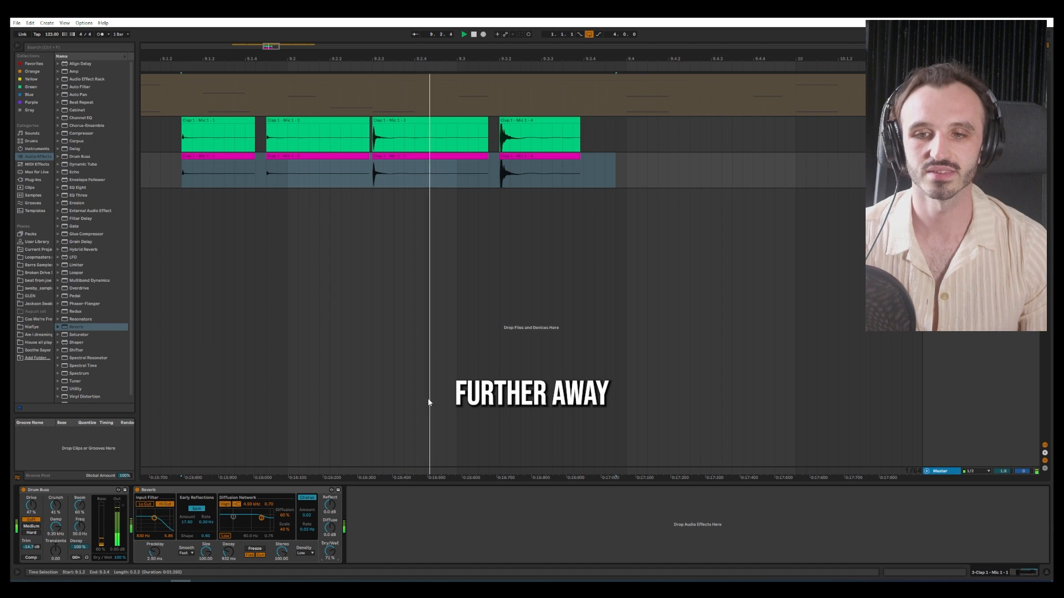
Step: Raise the Drum Buss drive on the duplicated track to about 52% while auditioning the claps
key("space")
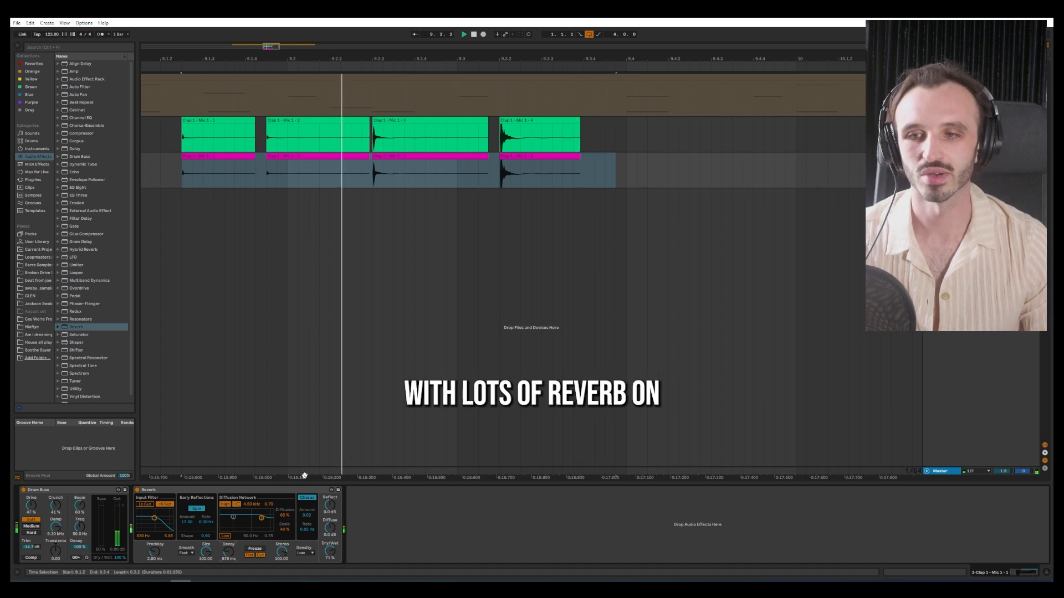
key("space")
left_click_drag(34, 509, 33, 498)
key("space")
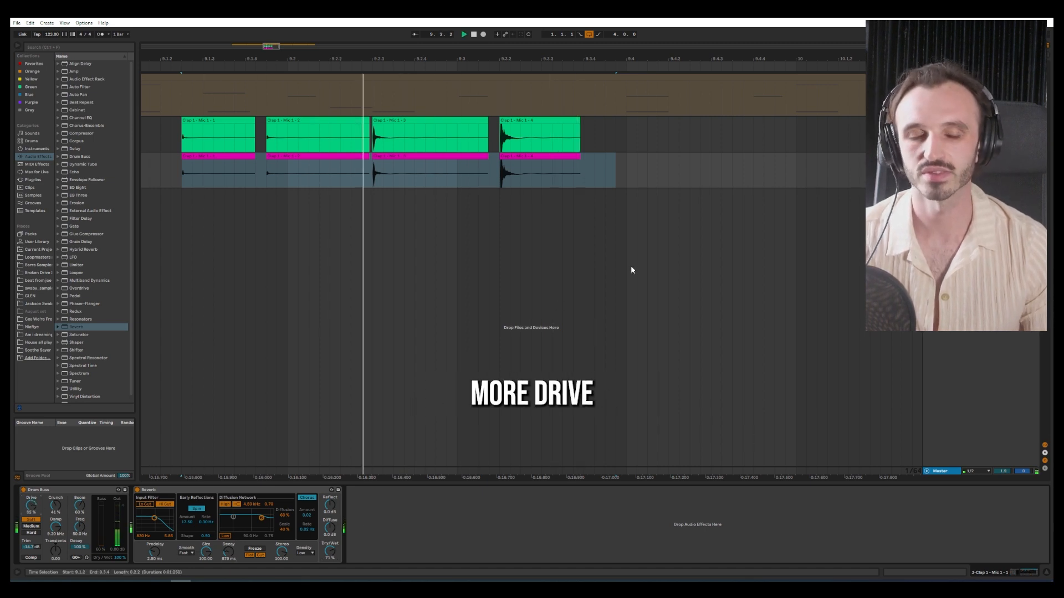
Step: Stop playback, then freeze and flatten the duplicated clap track to bake in its Drum Buss and Reverb effects
key("space")
right_click(947, 158)
left_click(970, 223)
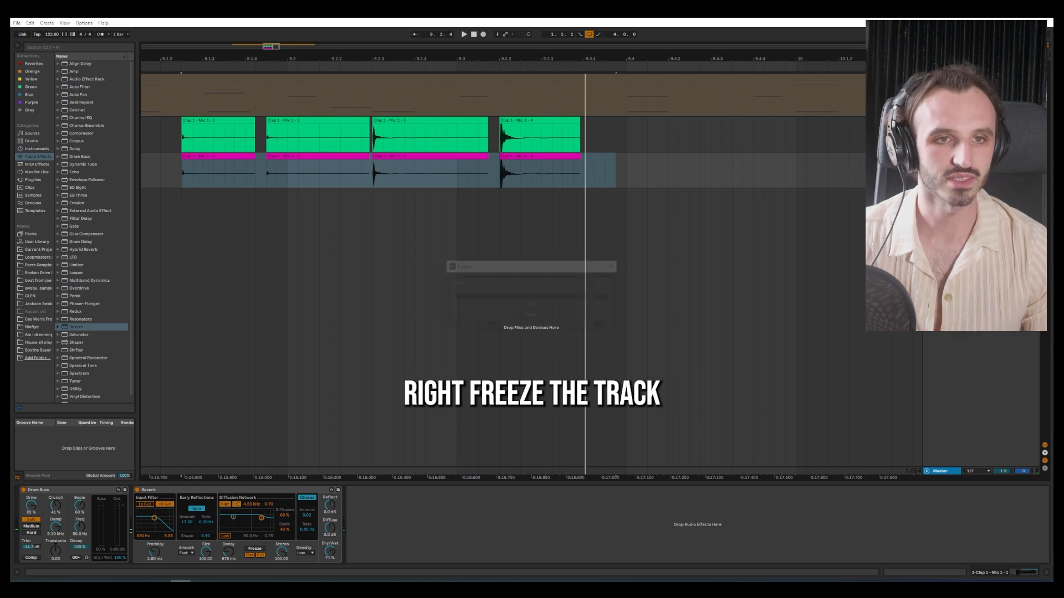
right_click(948, 164)
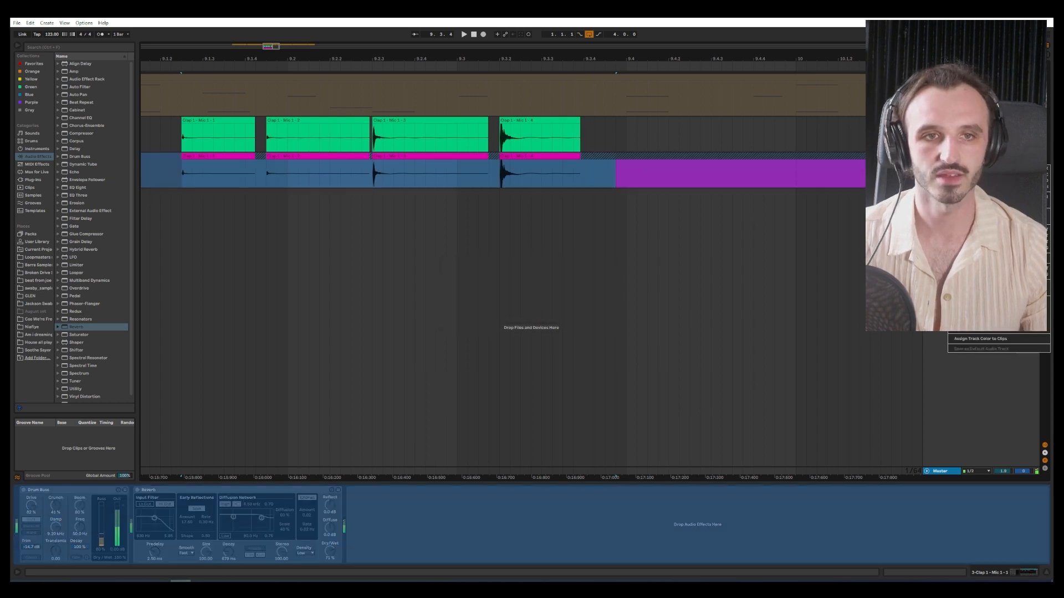
left_click(971, 219)
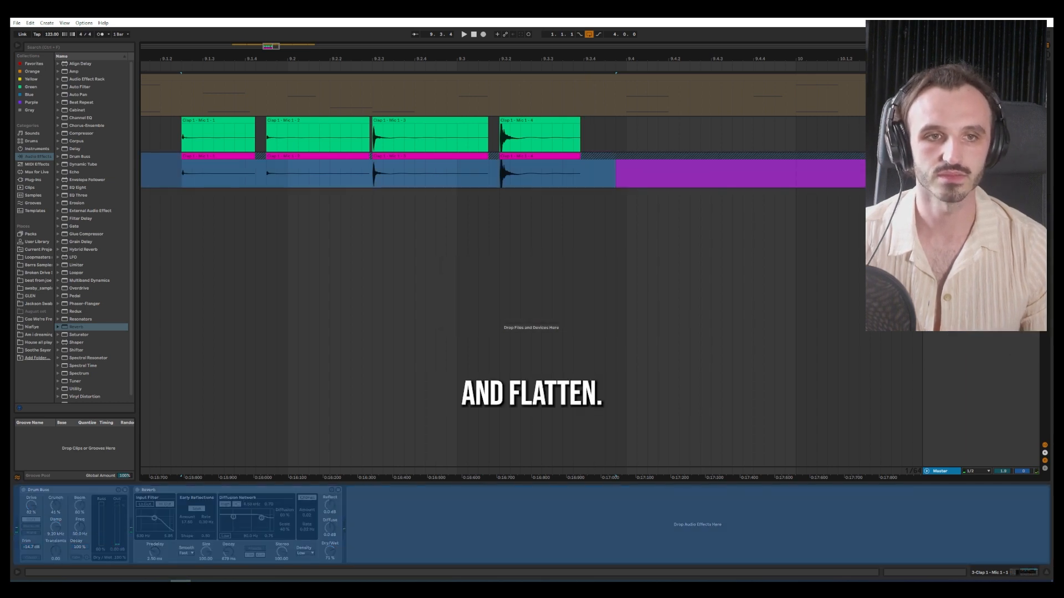
Step: Trim the excess tails from the flattened magenta clips to match the green clips' lengths and fade out their ends
left_click_drag(658, 174, 647, 176)
left_click(523, 156)
left_click(487, 165)
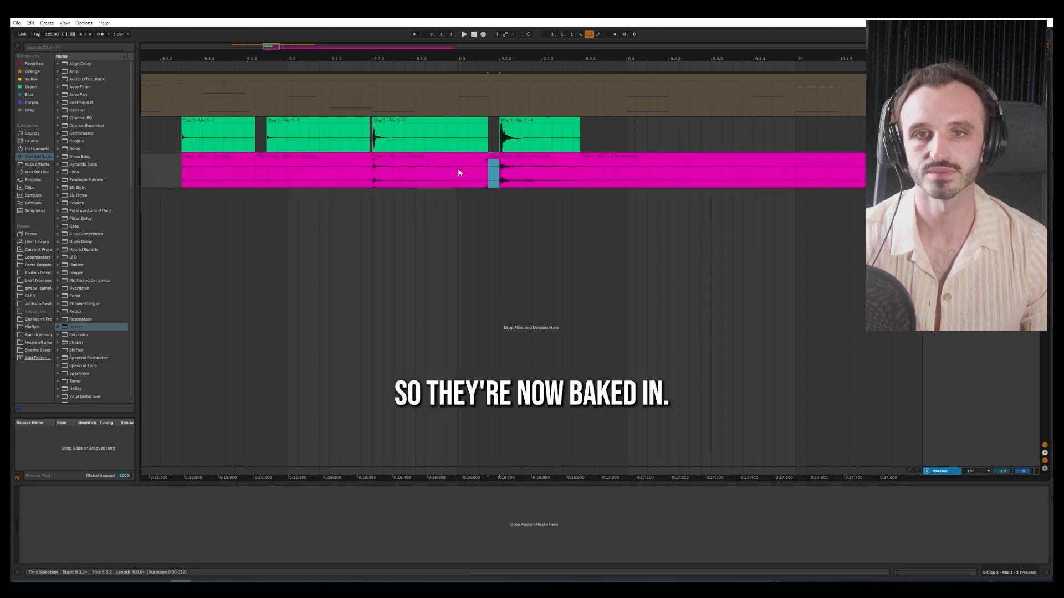
Step: Rename the first magenta clip "Clap 1 - Mic 2 - 1" and copy its name
left_click(216, 186)
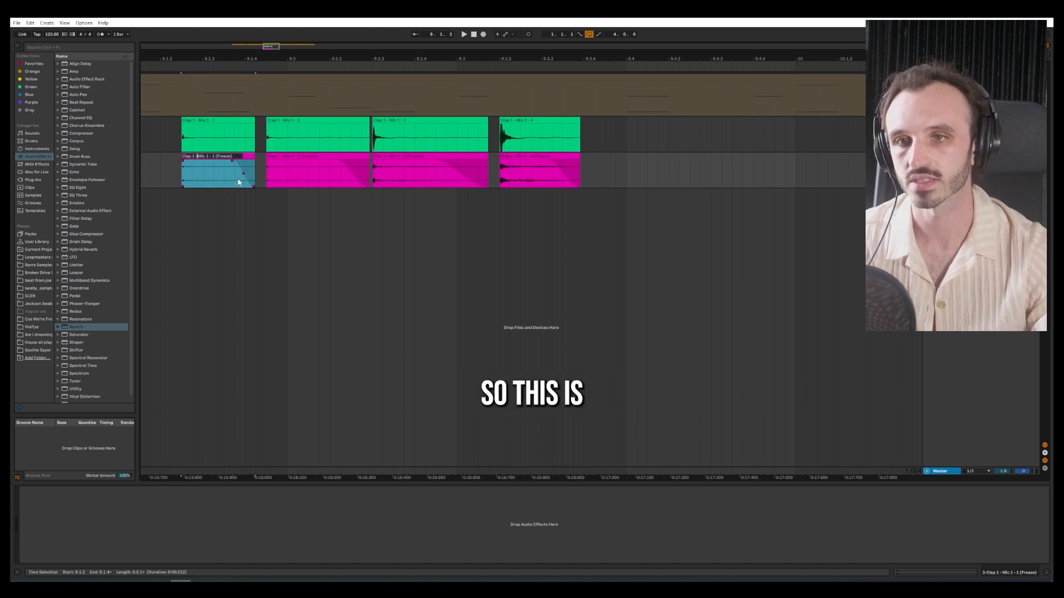
type("2")
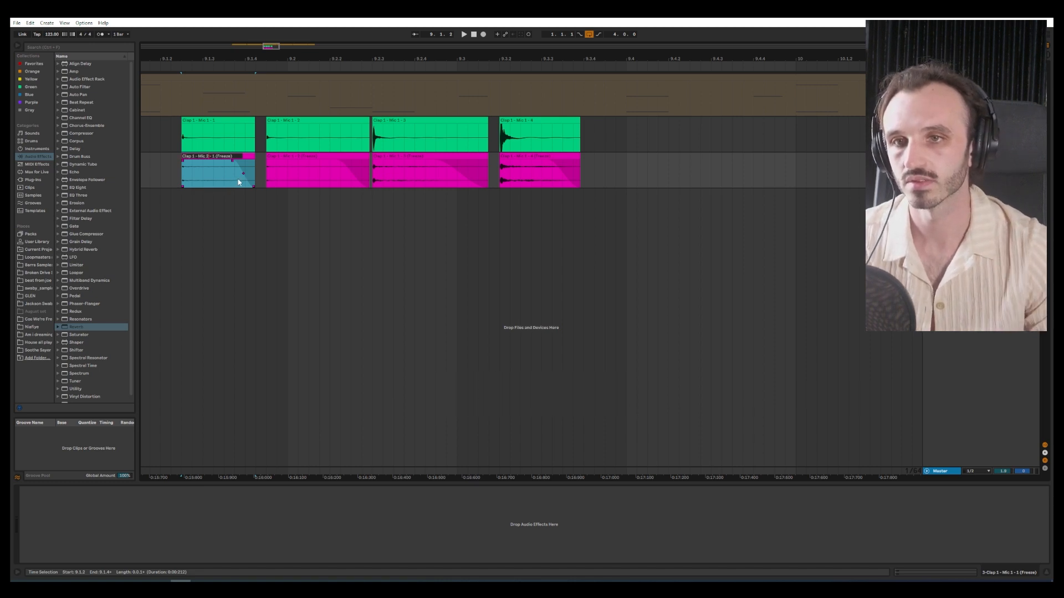
key("BackSpace")
key("ctrl+a")
key("ctrl+c")
left_click(282, 228)
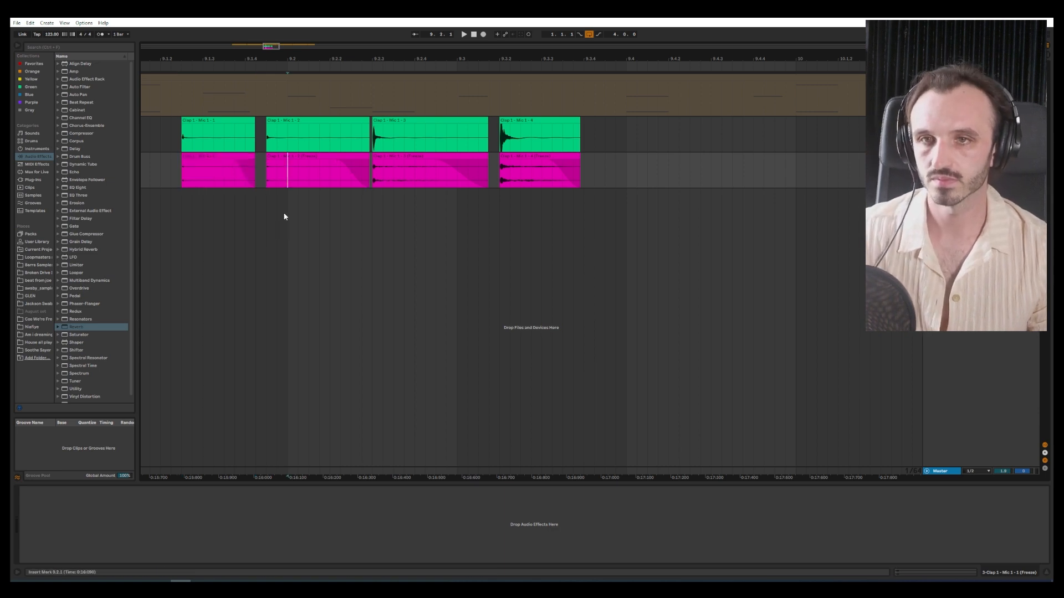
Step: Rename the remaining three magenta clips "Clap 1 - Mic 2 - 2", "Clap 1 - Mic 2 - 3" and "Clap 1 - Mic 2 - 4"
left_click(279, 155)
key("ctrl+r")
key("ctrl+v")
left_click(425, 156)
key("ctrl+r")
key("ctrl+v")
left_click(521, 155)
key("ctrl+r")
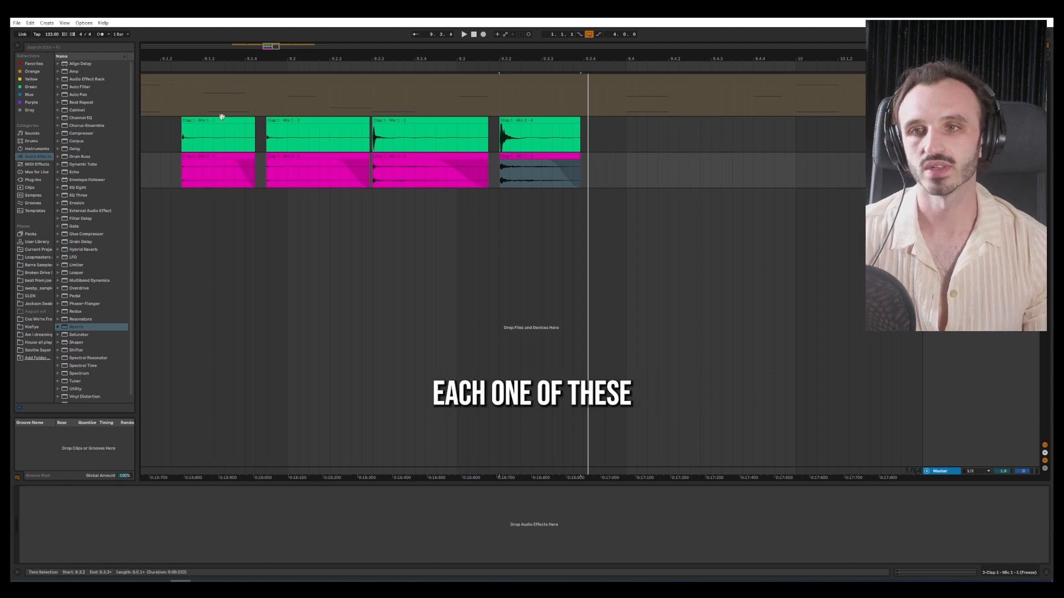
Step: Start a WAV export of only the first green clip, choosing the "ableton tut drum kit" folder as the destination
left_click(211, 138)
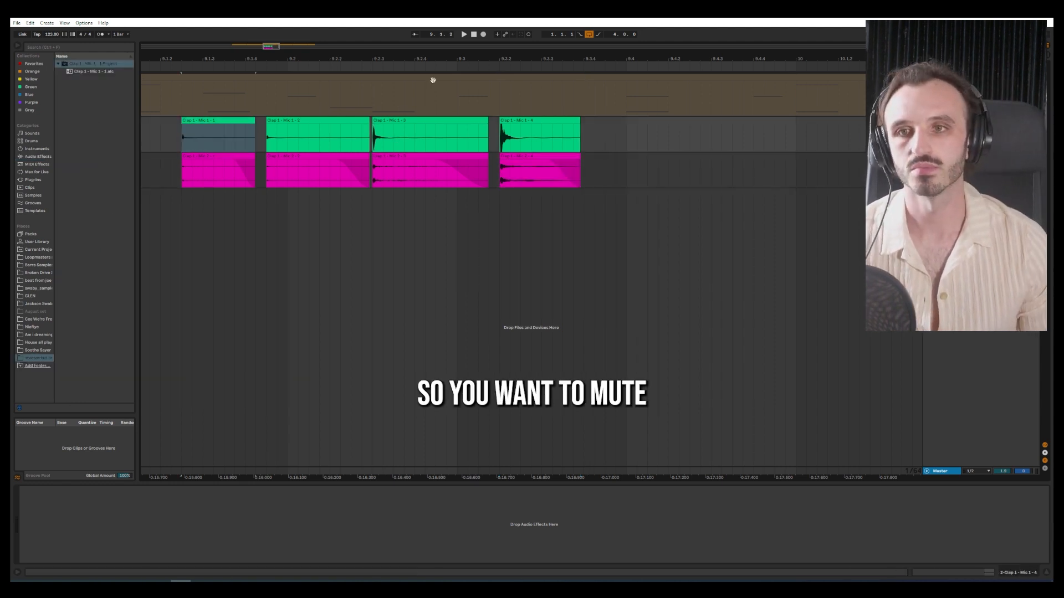
left_click(211, 122)
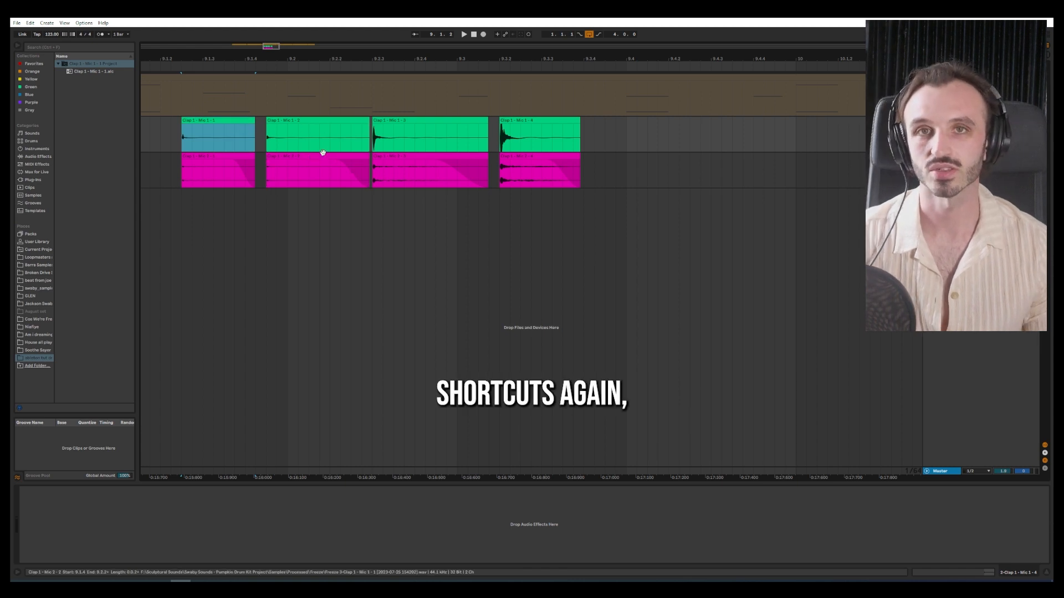
left_click(226, 123)
left_click(226, 124)
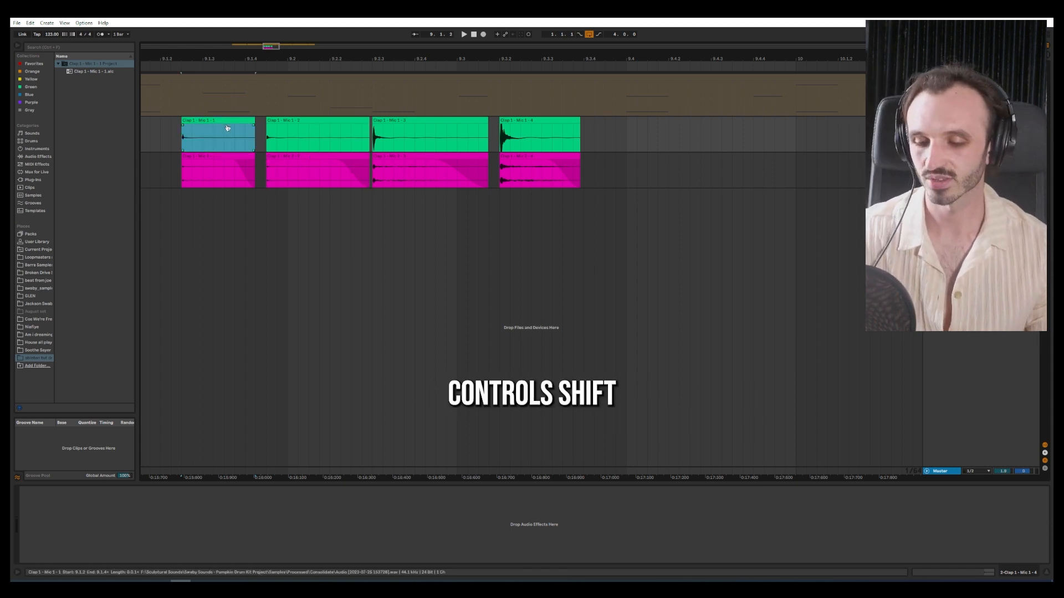
key("ctrl+shift+r")
left_click(515, 412)
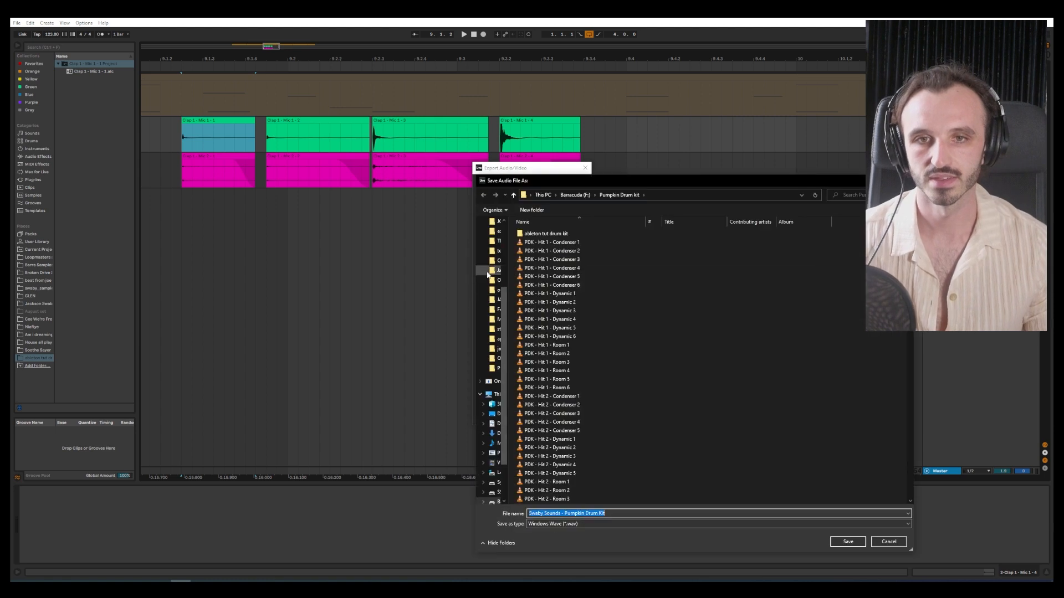
left_click(622, 513)
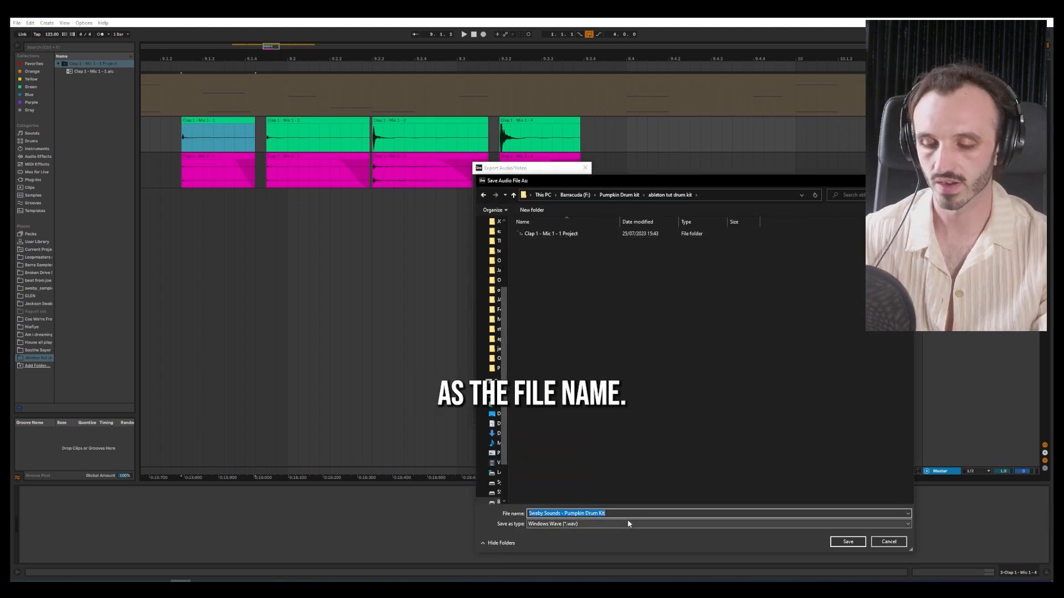
Step: Name the exported file "Clap 1 - Mic 1 - 1" and save it
type("Ca")
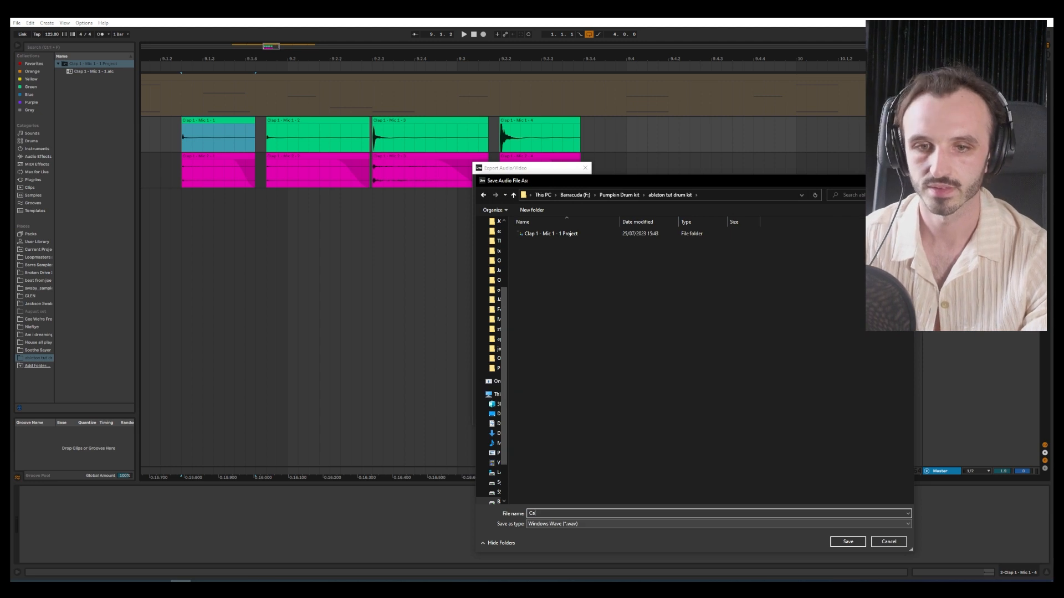
key("BackSpace")
key("BackSpace")
key("BackSpace")
key("BackSpace")
key("BackSpace")
key("BackSpace")
key("BackSpace")
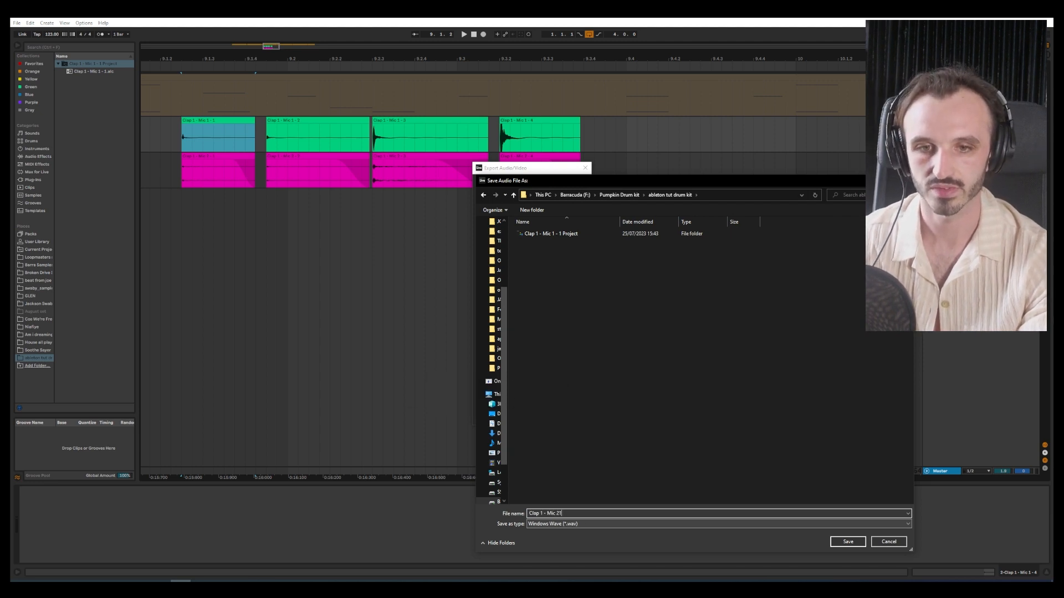
type("1")
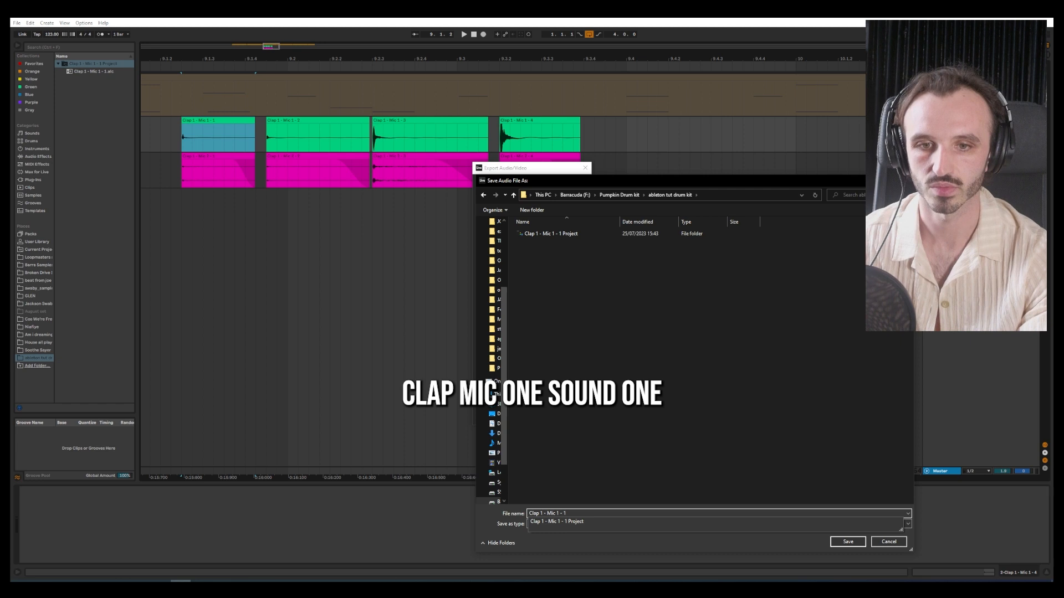
key("Return")
Step: Export the second and third green clips as "Clap 1 - Mic 1 - 2" and "Clap 1 - Mic 1 - 3" in the same folder
left_click(294, 121)
key("ctrl+shift+r")
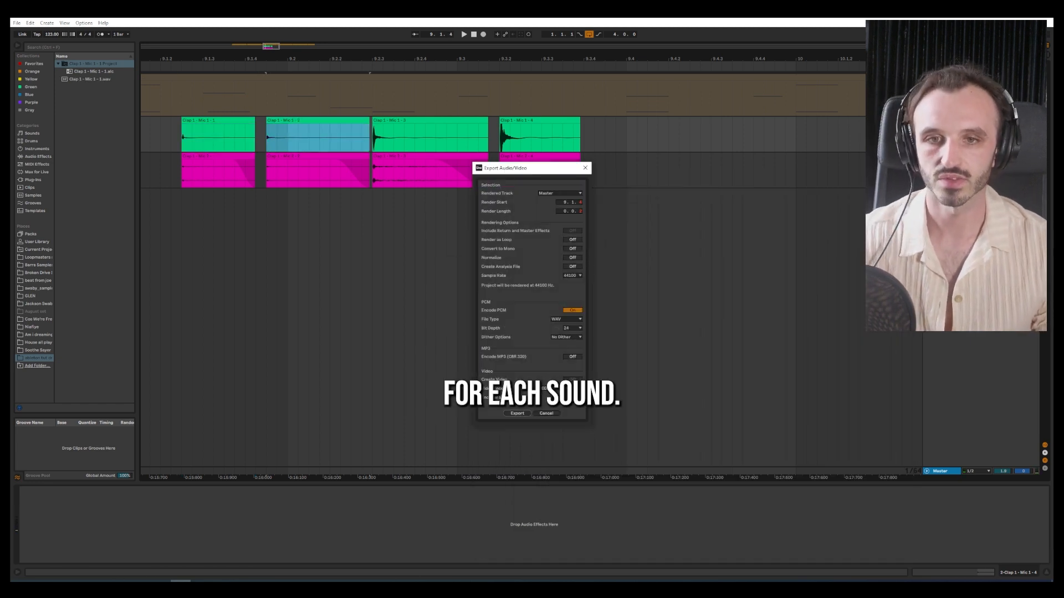
left_click(516, 414)
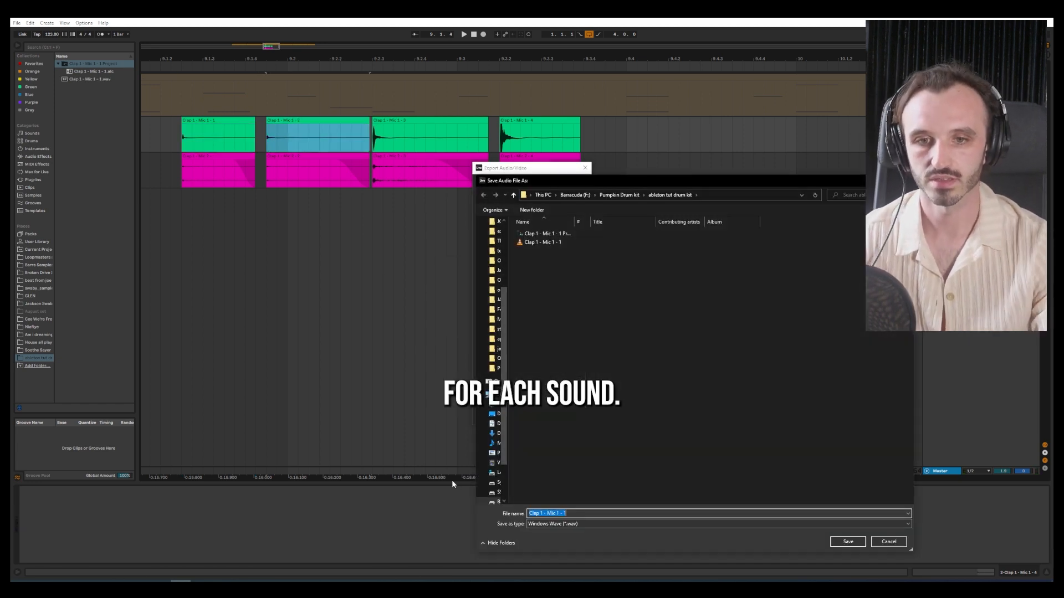
type("Clap 1 - Mic 1 -")
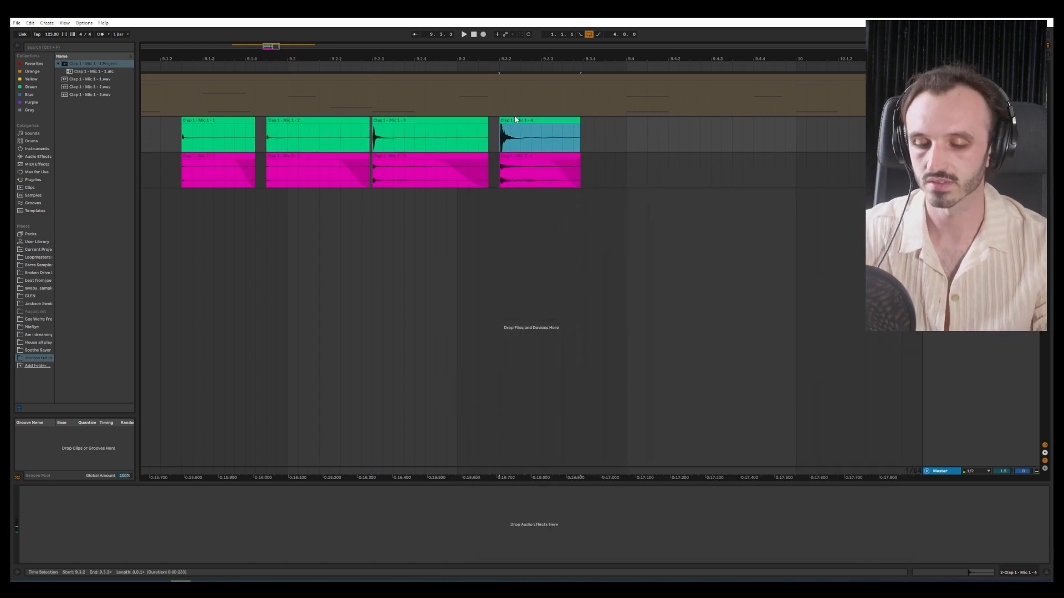
Step: Export the fourth green clip as "Clap 1 - Mic 1 - 4"
key("ctrl+shift+r")
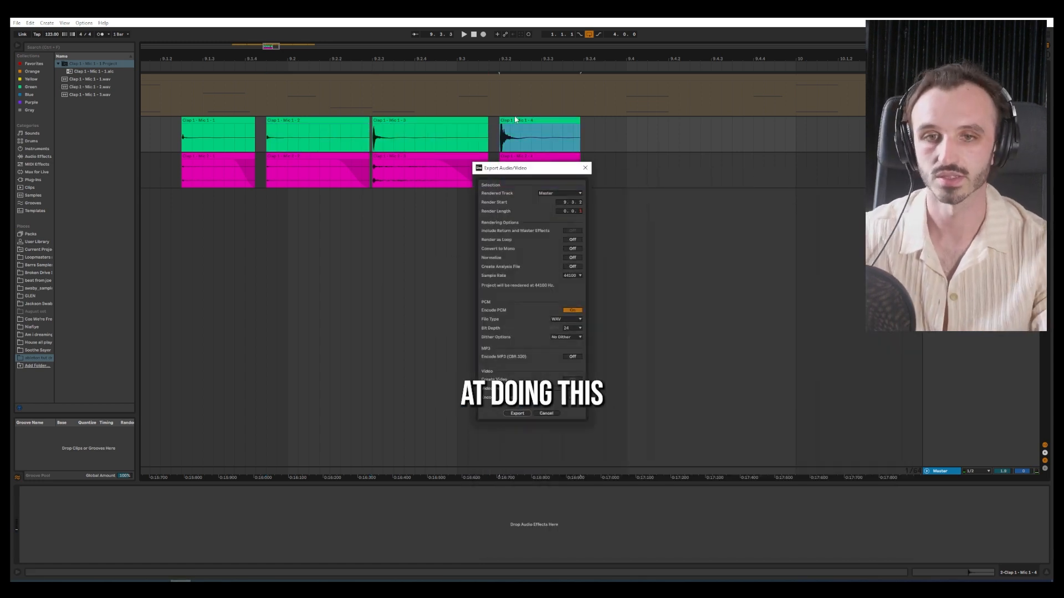
key("Return")
key("Right")
key("BackSpace")
type("4")
key("Return")
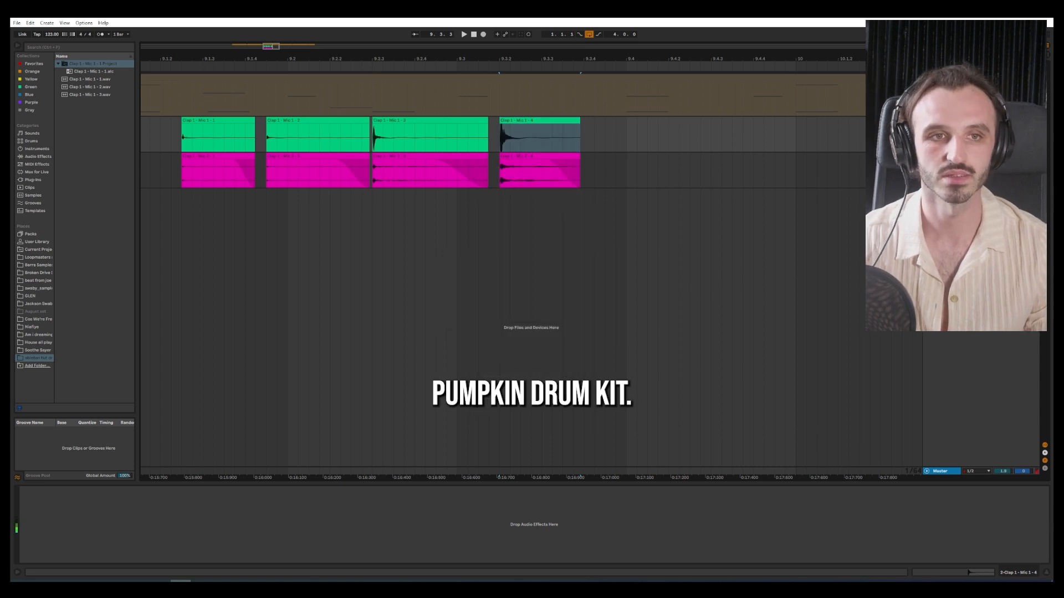
Step: Export the first magenta clip as "Clap 1 - Mic 2 -1" in the same folder
left_click(216, 159)
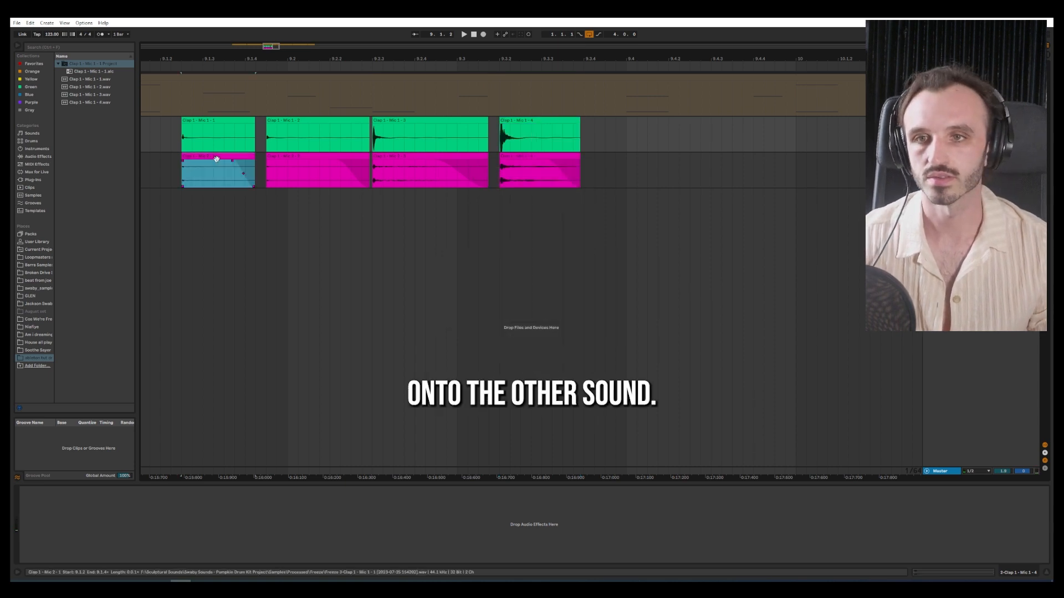
key("ctrl+shift+r")
key("Return")
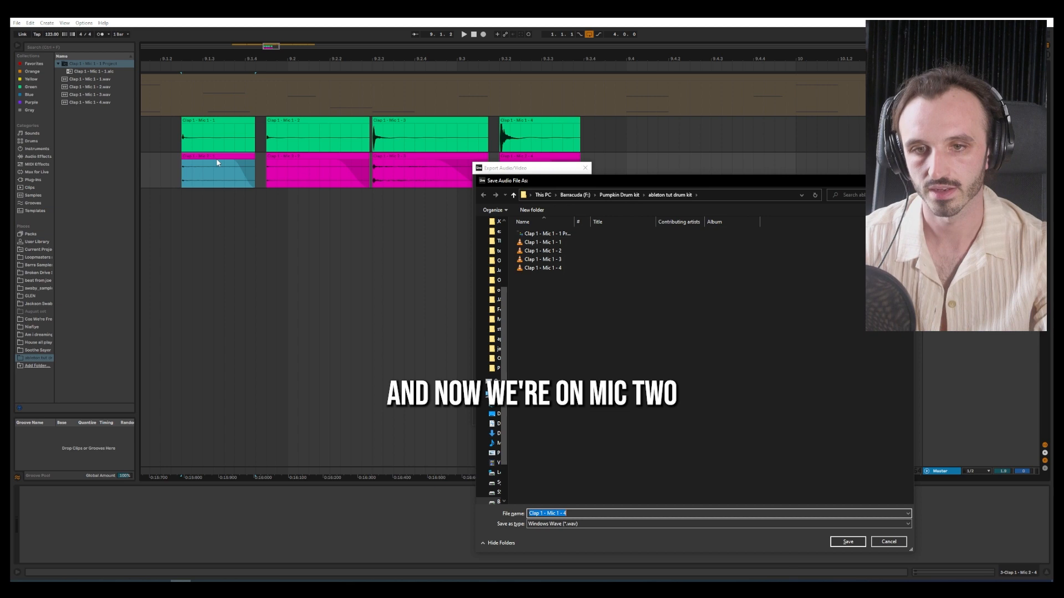
left_click(559, 513)
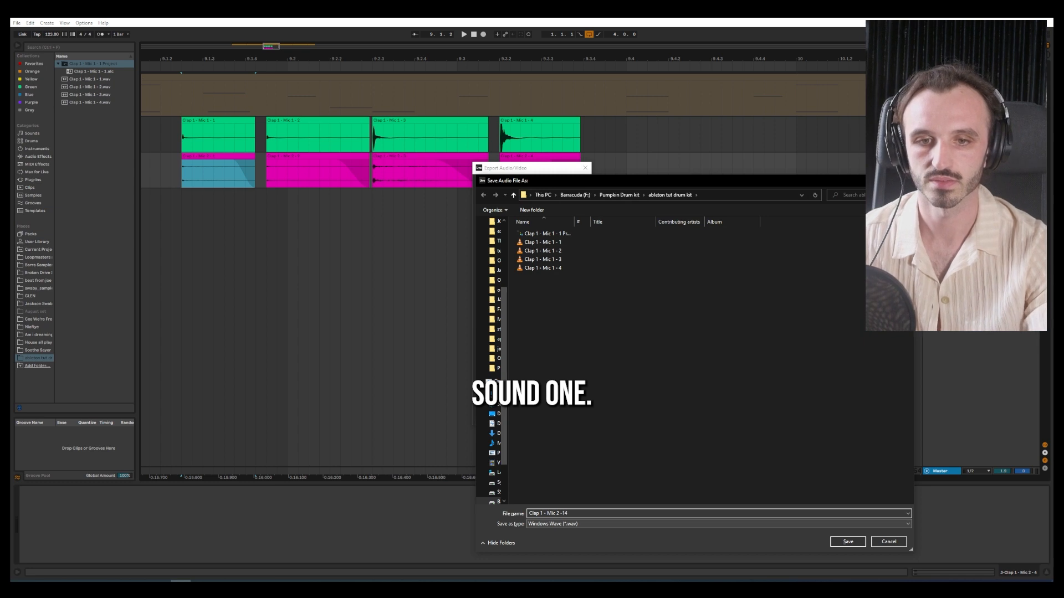
key("Return")
Step: Export the second, third and fourth magenta clips as "Clap 1 - Mic 2 -2", "Clap 1 - Mic 2 -3" and "Clap 1 - Mic 2 -4"
left_click(285, 157)
key("ctrl+shift+r")
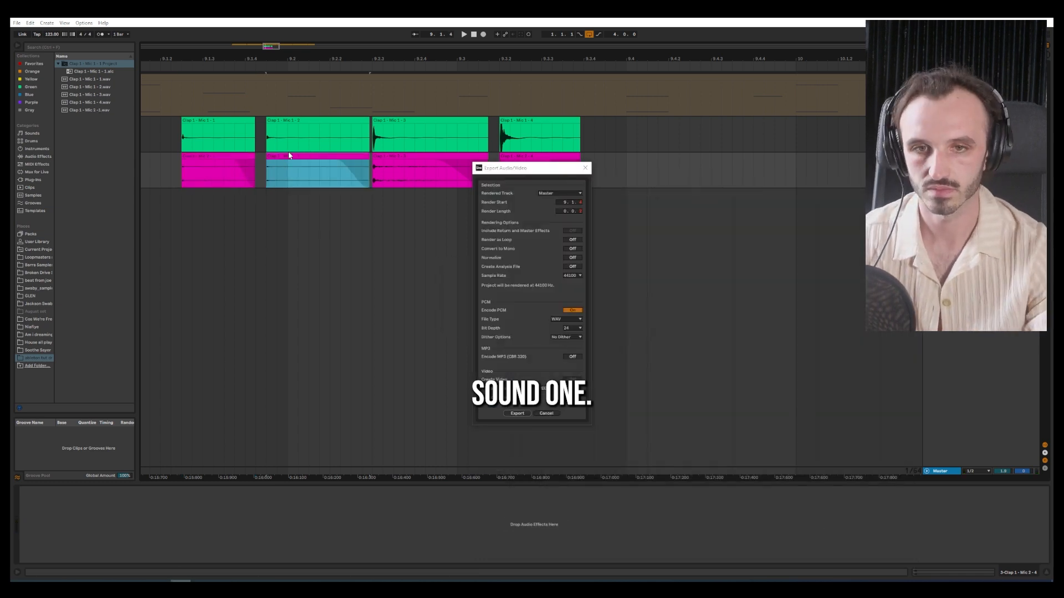
key("Return")
key("Return")
left_click(413, 159)
key("ctrl+shift+r")
key("Return")
key("Return")
left_click(536, 157)
key("ctrl+shift+r")
key("Return")
key("Return")
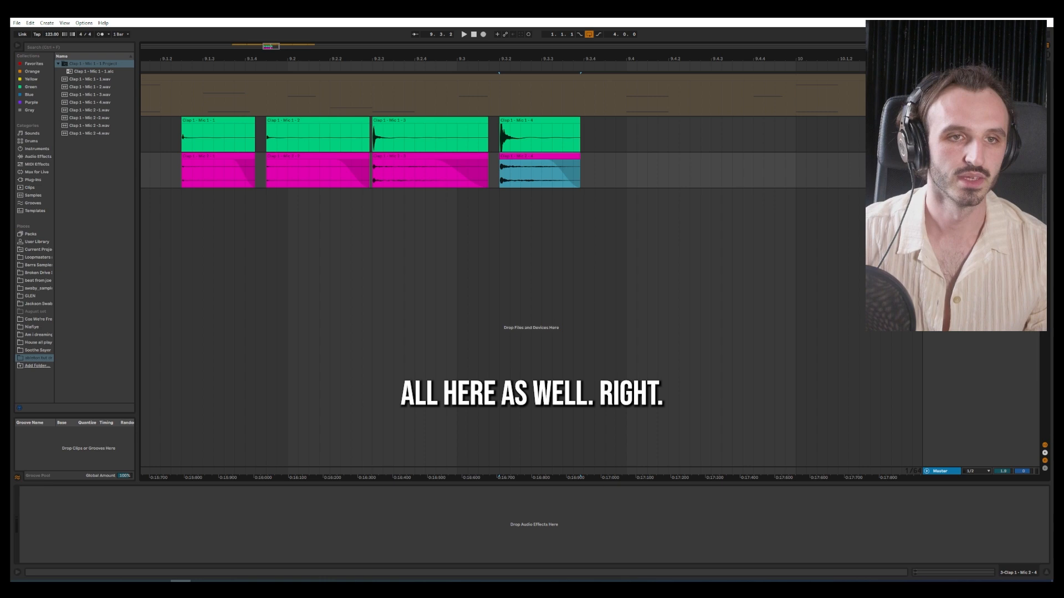
Step: Fold both clap tracks and insert a new MIDI track below them
left_click(926, 121)
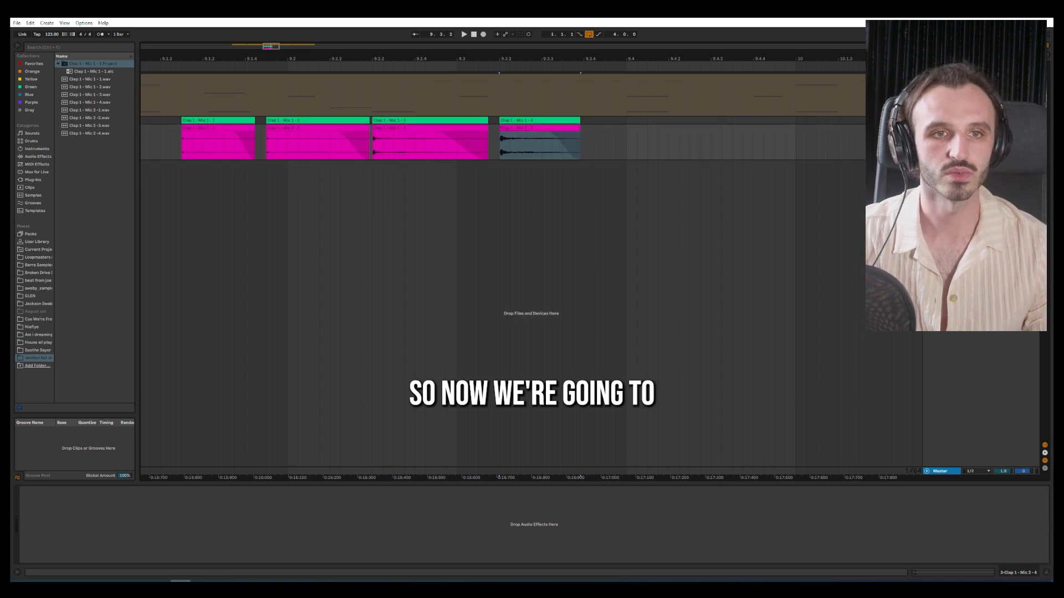
left_click(927, 128)
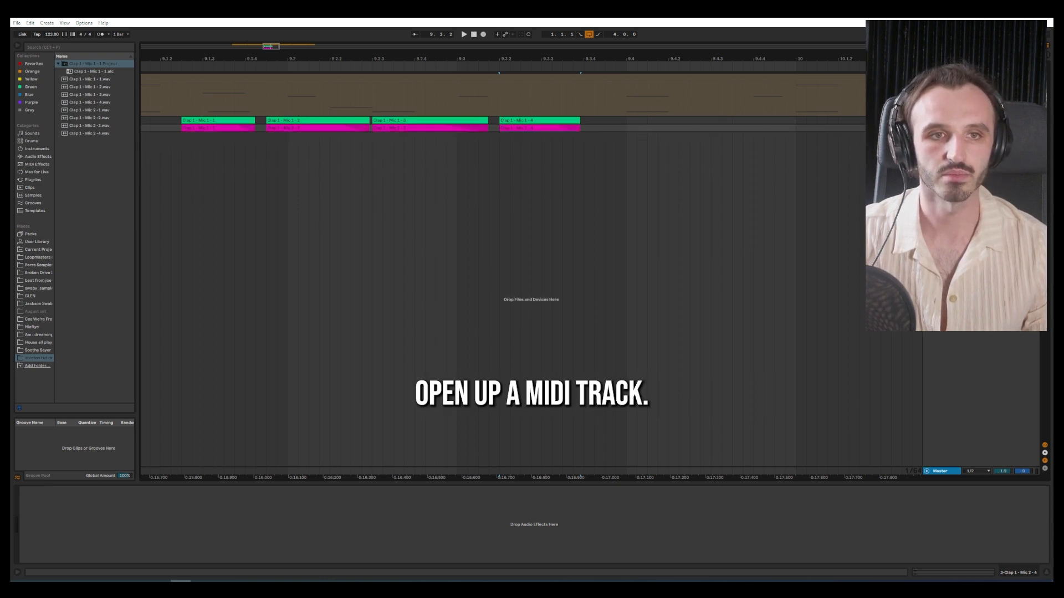
key("ctrl+shift+t")
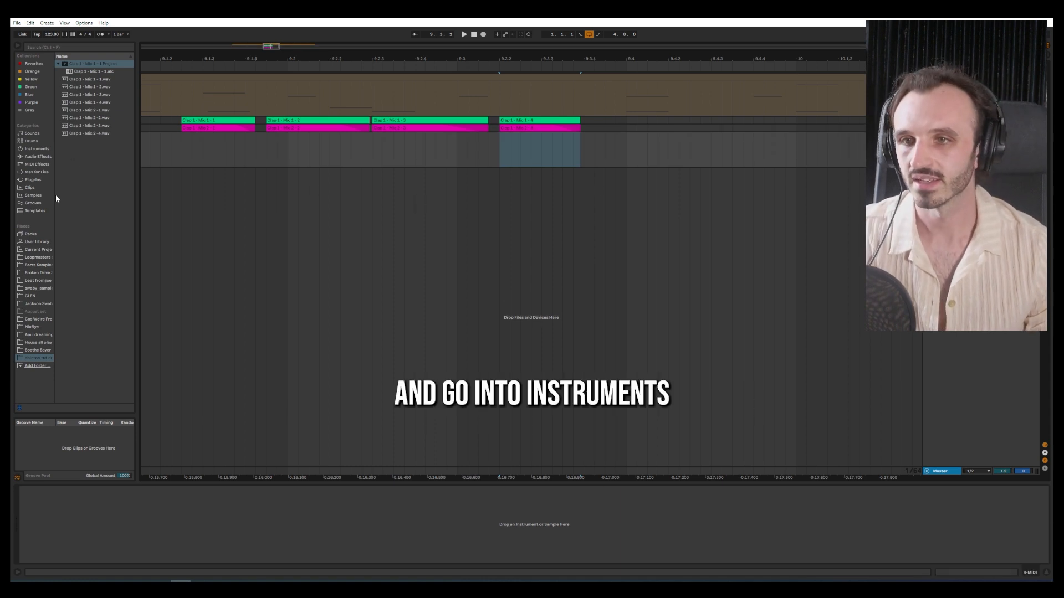
Step: Load a Drum Rack on the MIDI track and nest one Instrument Rack inside another on its C1 pad
left_click(40, 150)
left_click_drag(80, 79, 205, 148)
left_click(77, 117)
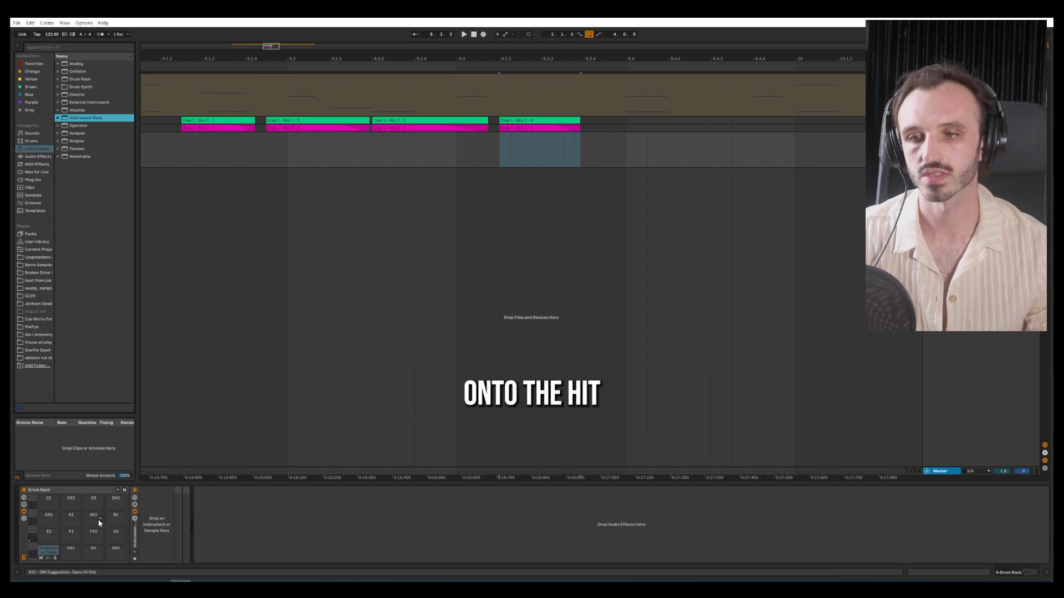
mouse_move(78, 117)
left_mouse_down()
mouse_move(150, 223)
mouse_move(161, 539)
mouse_move(160, 524)
left_mouse_up()
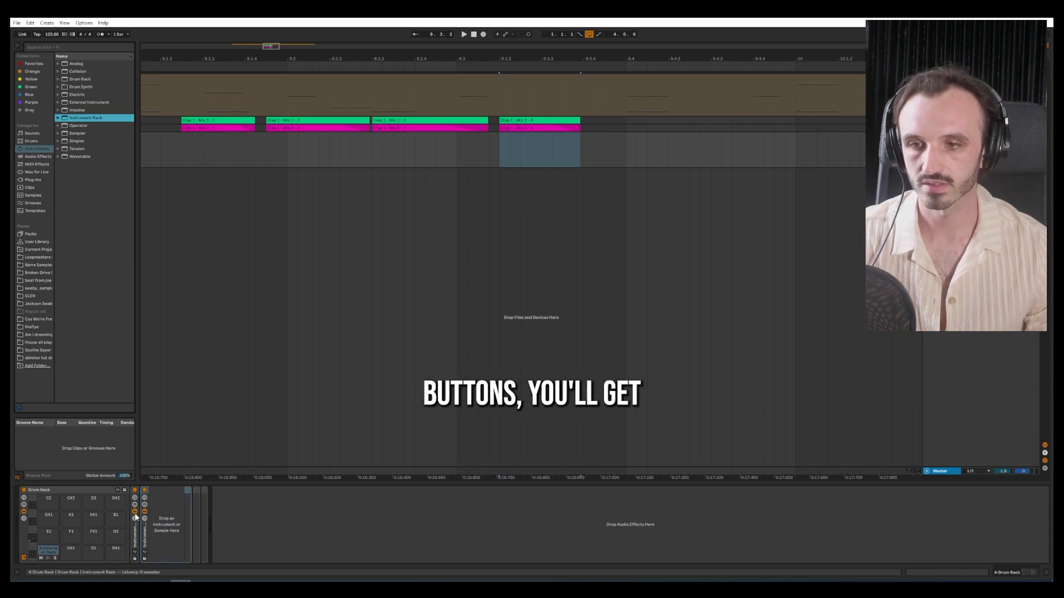
Step: Show the chain lists and devices of both Instrument Racks, and briefly view the outer rack's macros before hiding them
left_click(134, 518)
left_click(242, 519)
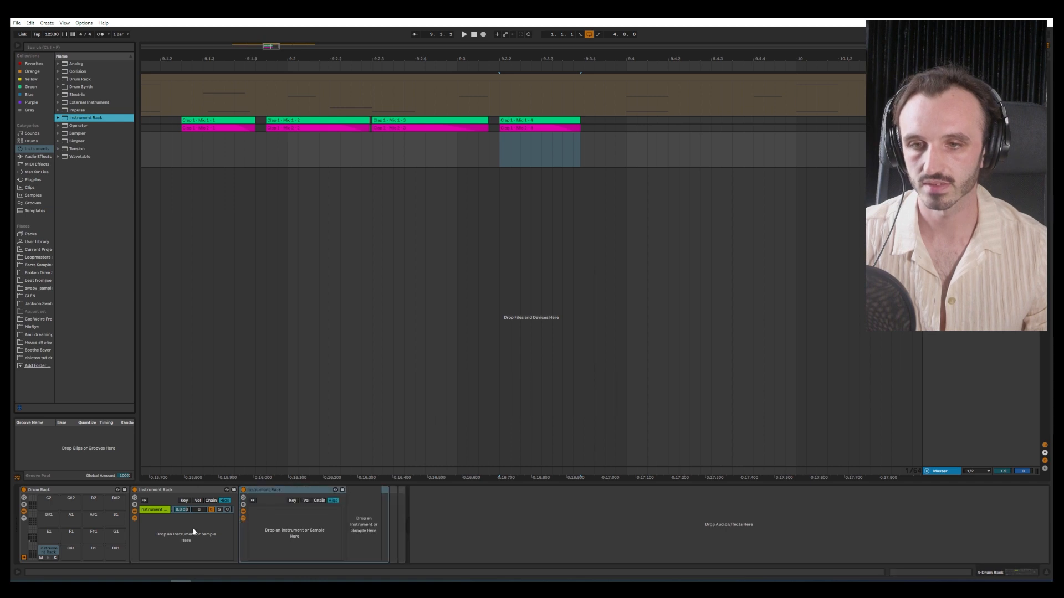
left_click(136, 499)
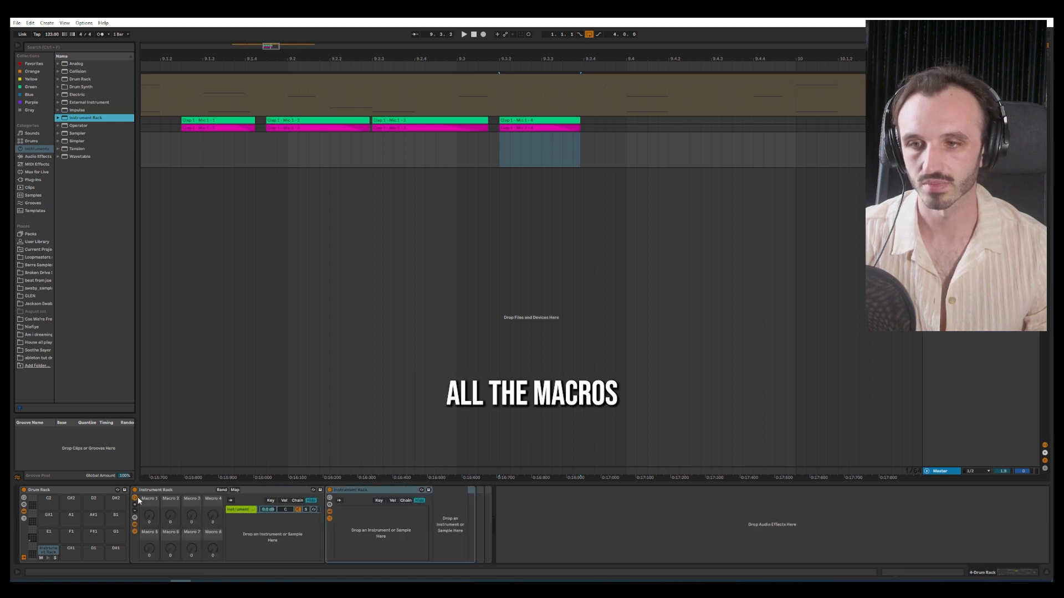
left_click(135, 498)
Step: Rename the C1 pad "Clap 1" and the outer Instrument Rack's chain "Mic 1"
right_click(46, 549)
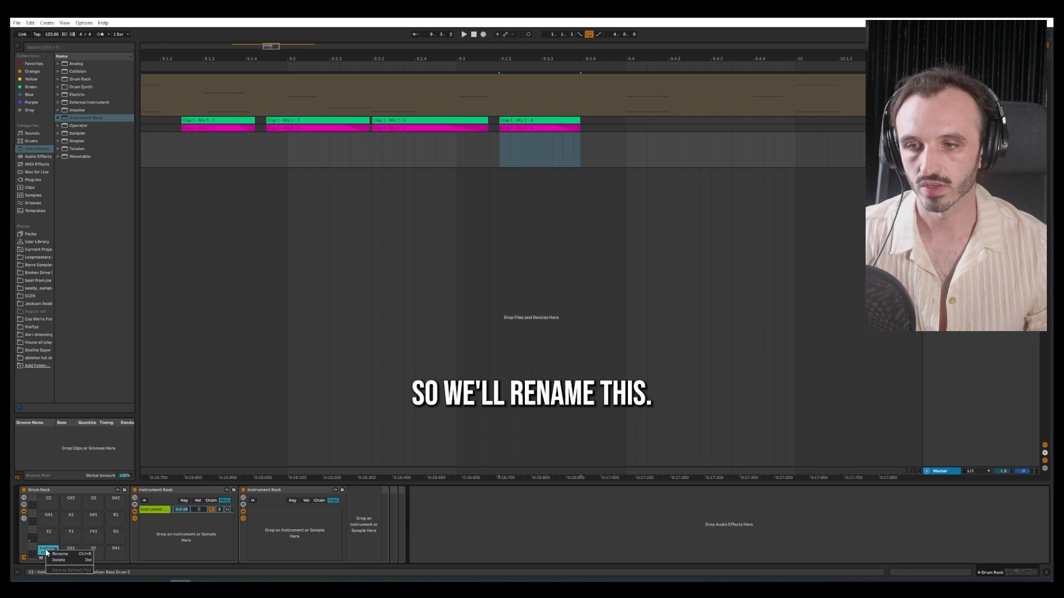
left_click(63, 556)
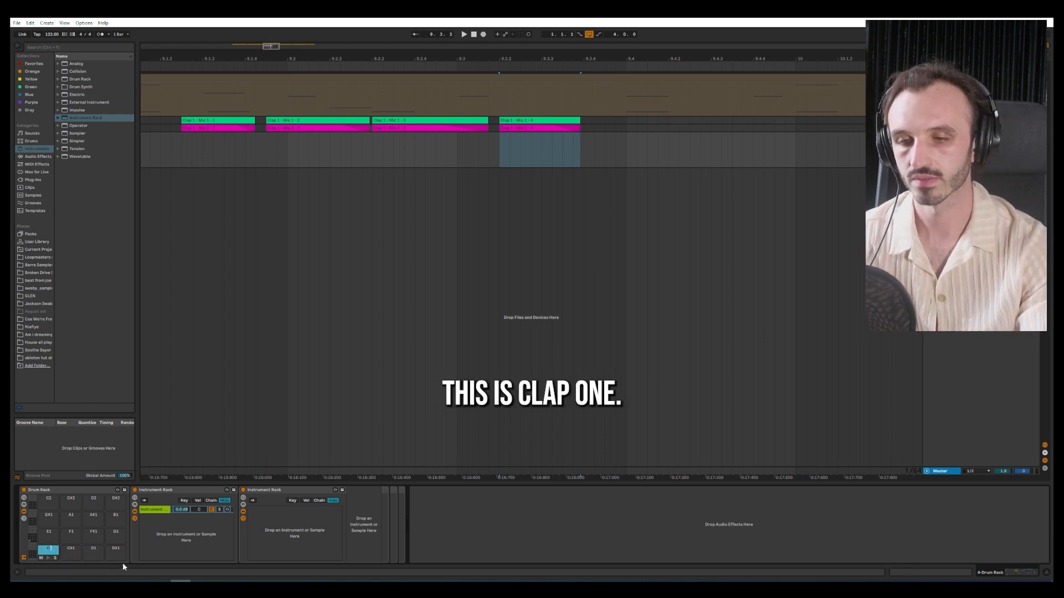
type("Clap 1")
key("Return")
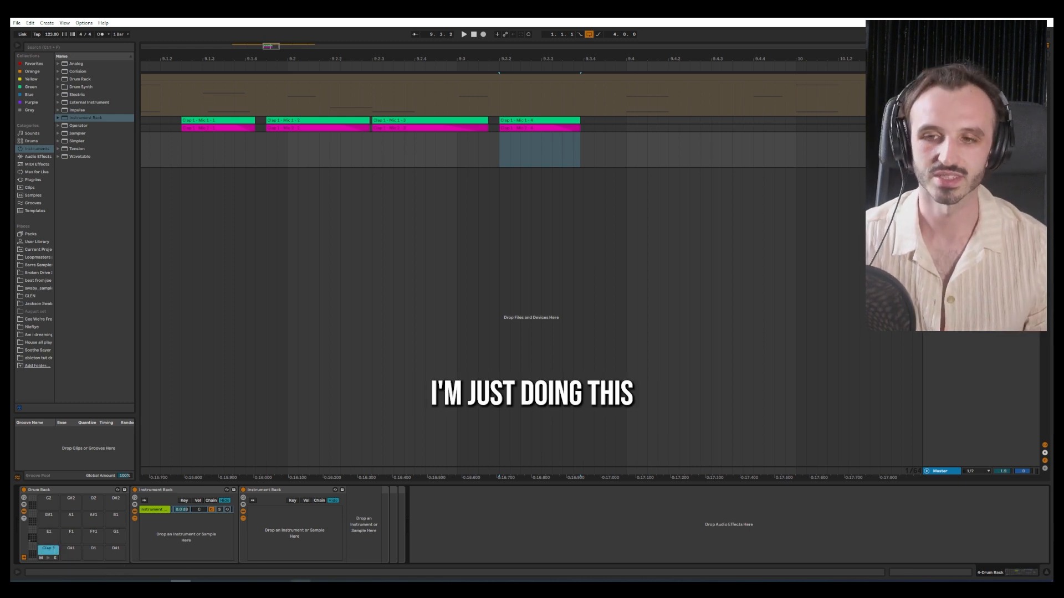
right_click(156, 509)
left_click(175, 441)
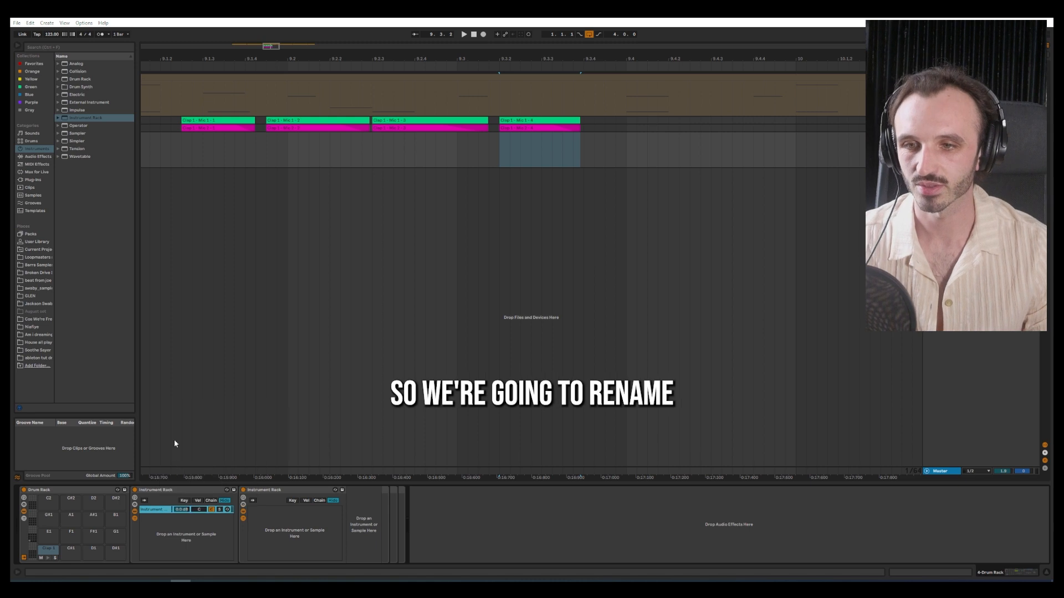
type("Mic 1")
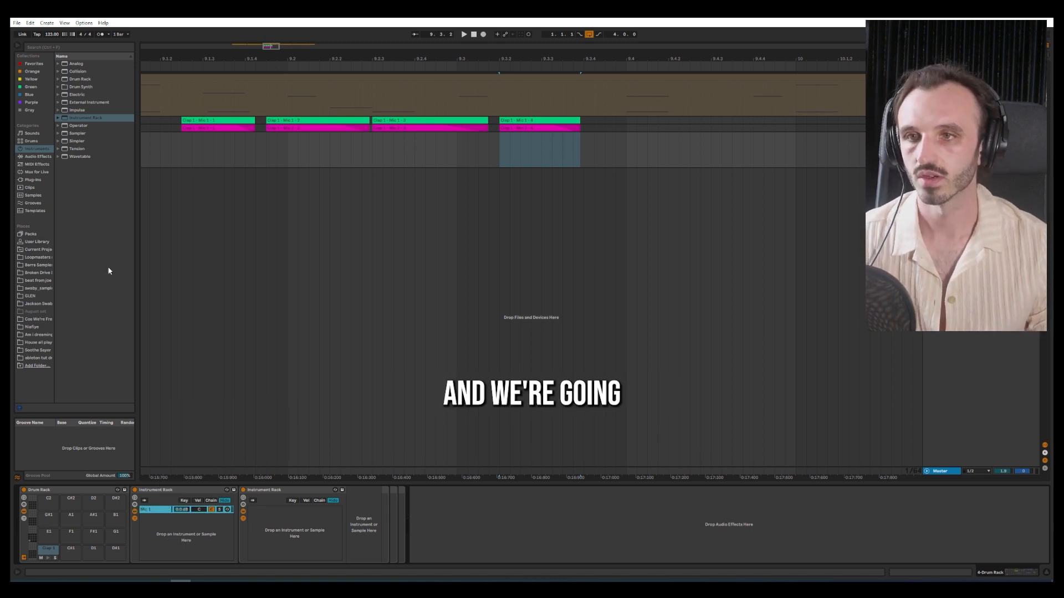
Step: Duplicate the Mic 1 chain in the outer rack and rename the copy "Mic 2"
right_click(156, 509)
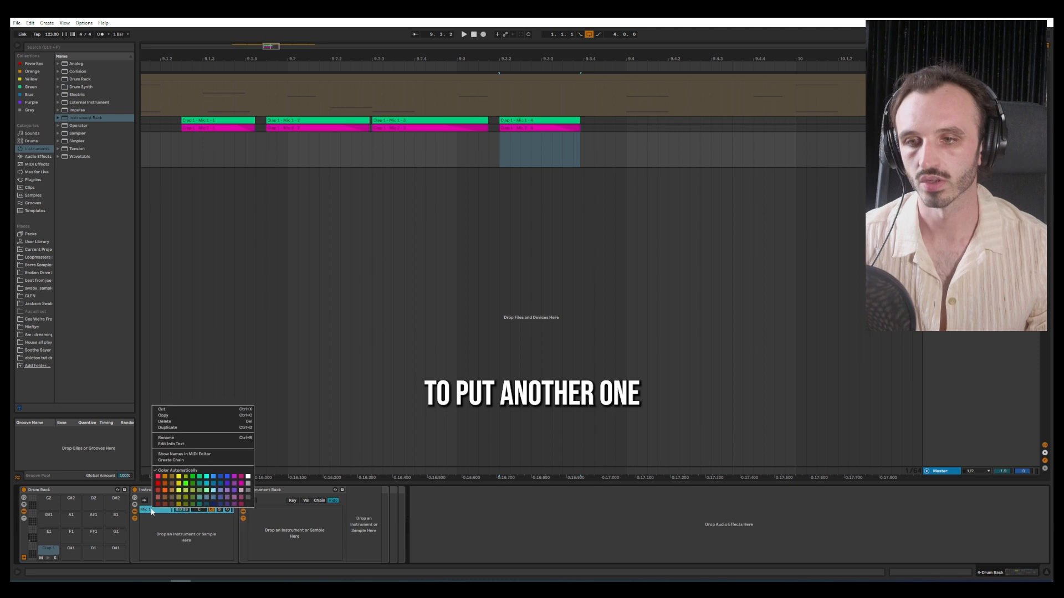
left_click(174, 429)
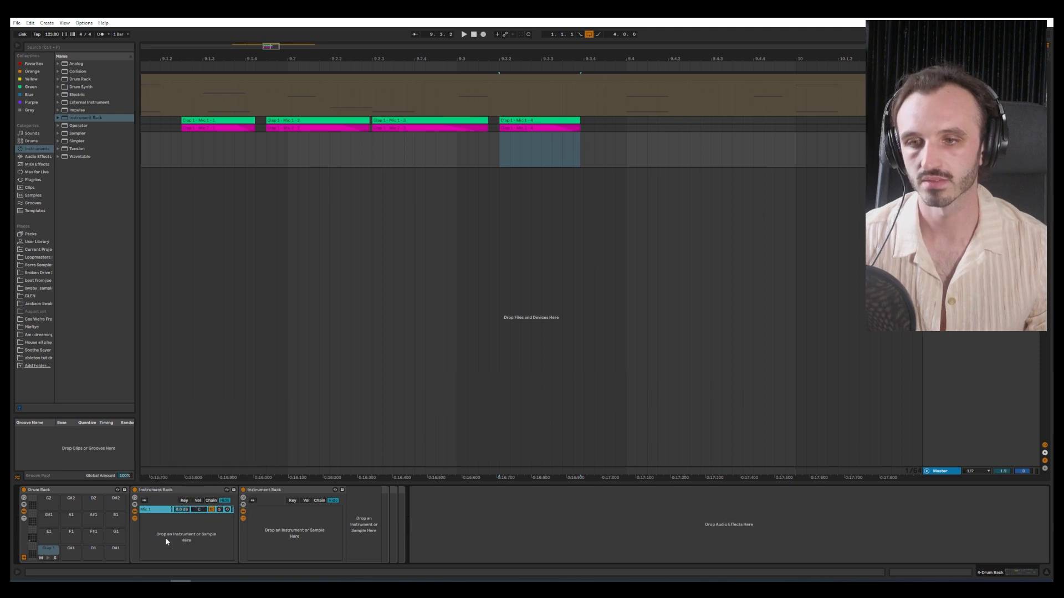
right_click(153, 517)
left_click(165, 448)
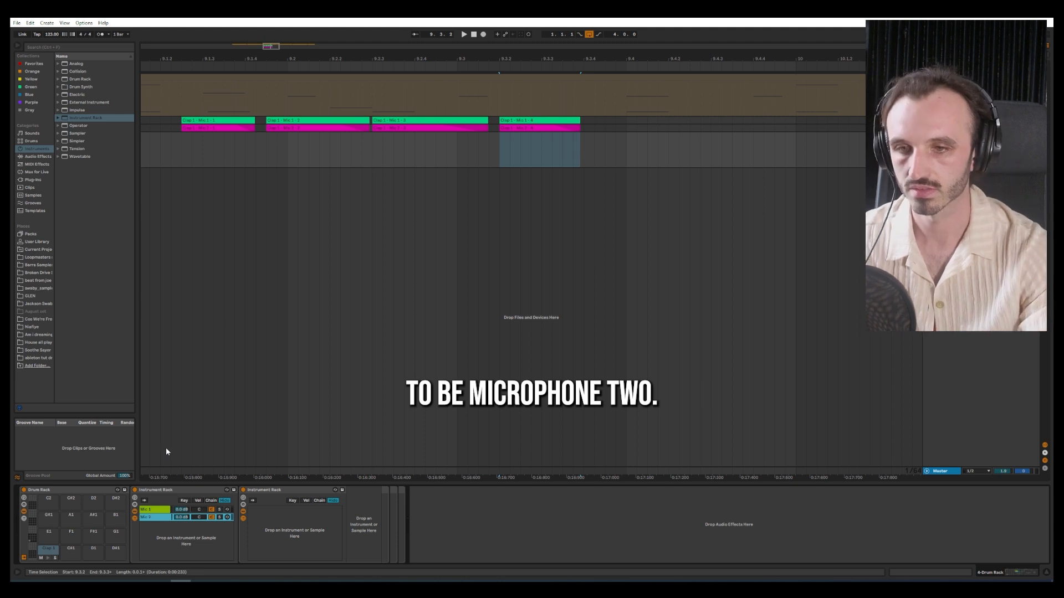
Step: Load the four "Clap 1 - Mic 1" samples into the Mic 1 chain's inner rack and check their order from quiet to loud
left_click(146, 510)
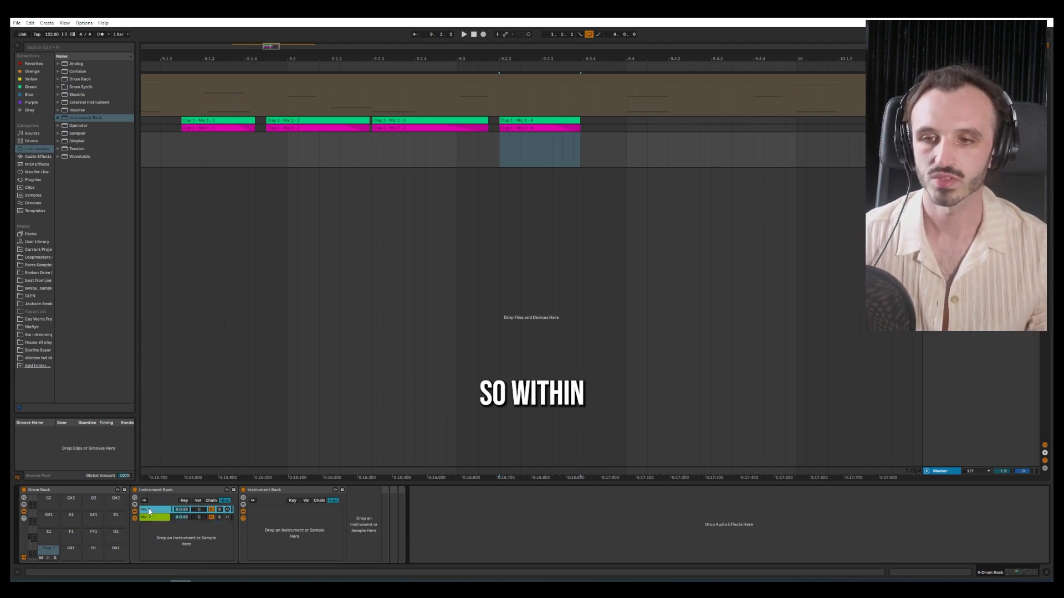
left_click(308, 530)
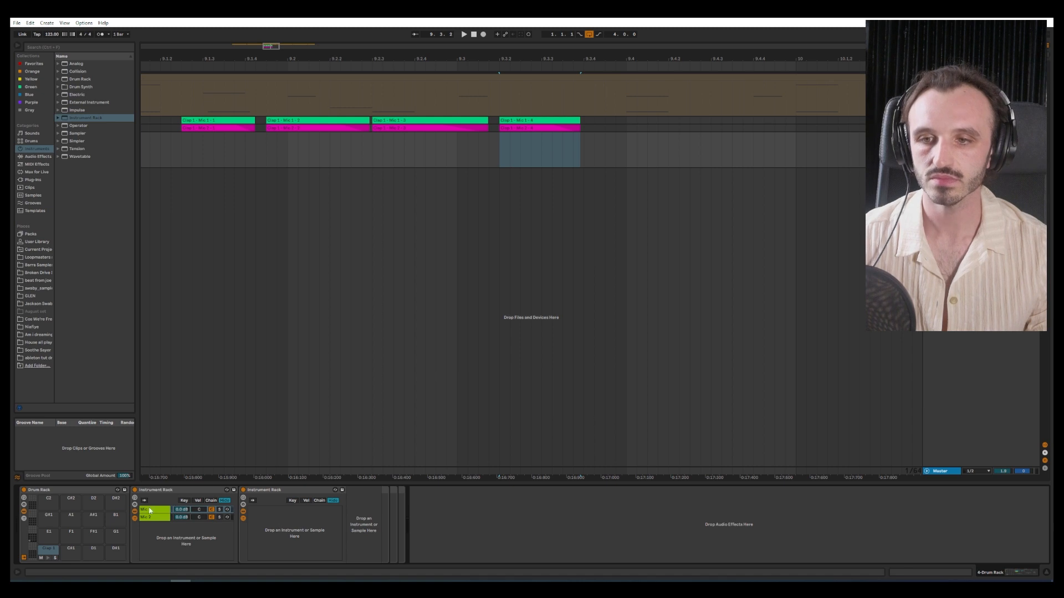
left_click(272, 500)
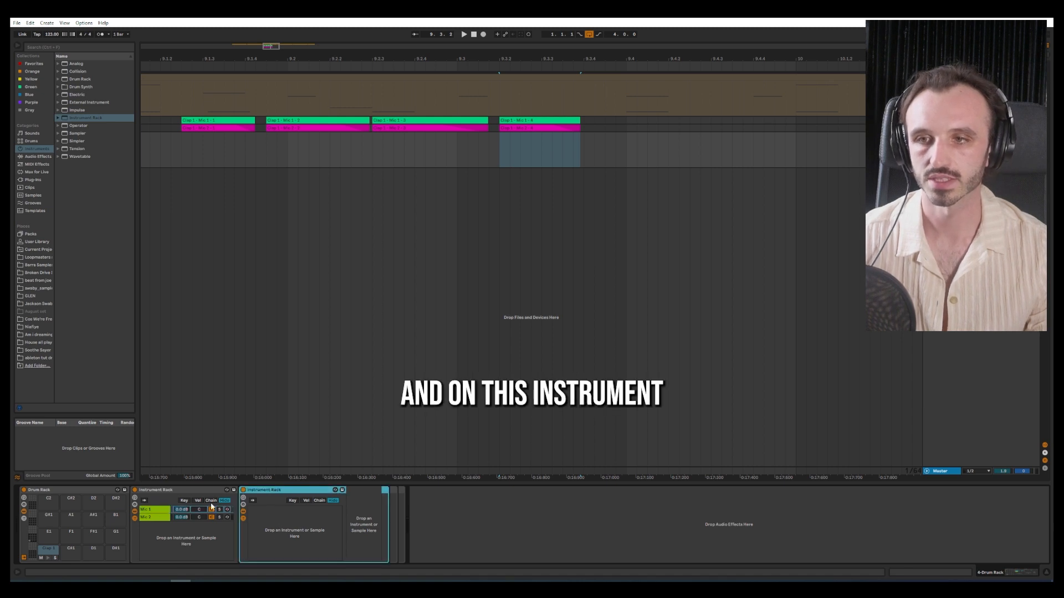
left_click(40, 358)
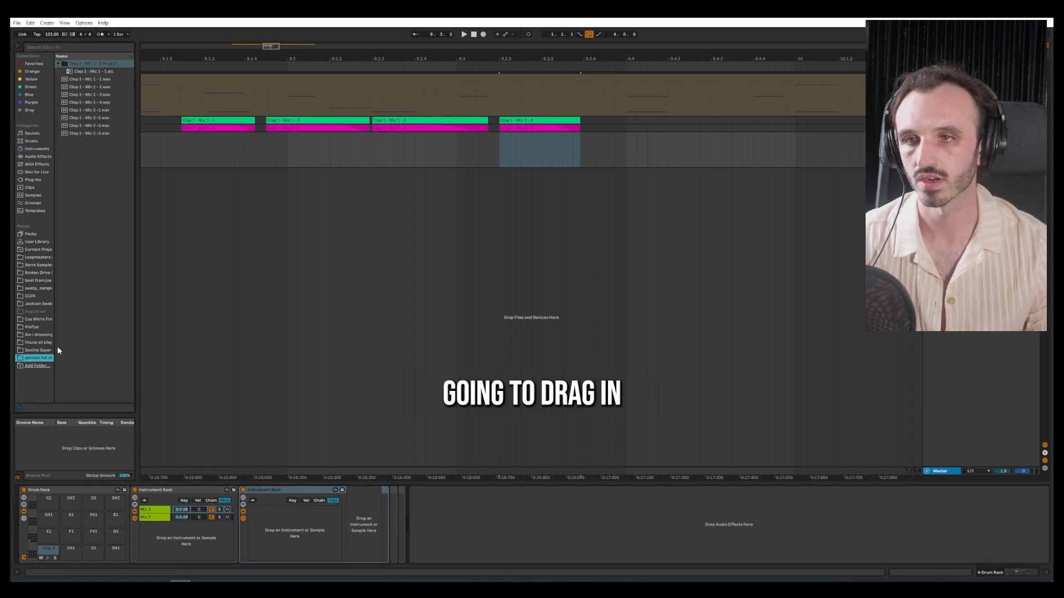
left_click(107, 81)
left_click(98, 103, "shift")
left_click_drag(95, 81, 291, 524)
left_click(259, 511)
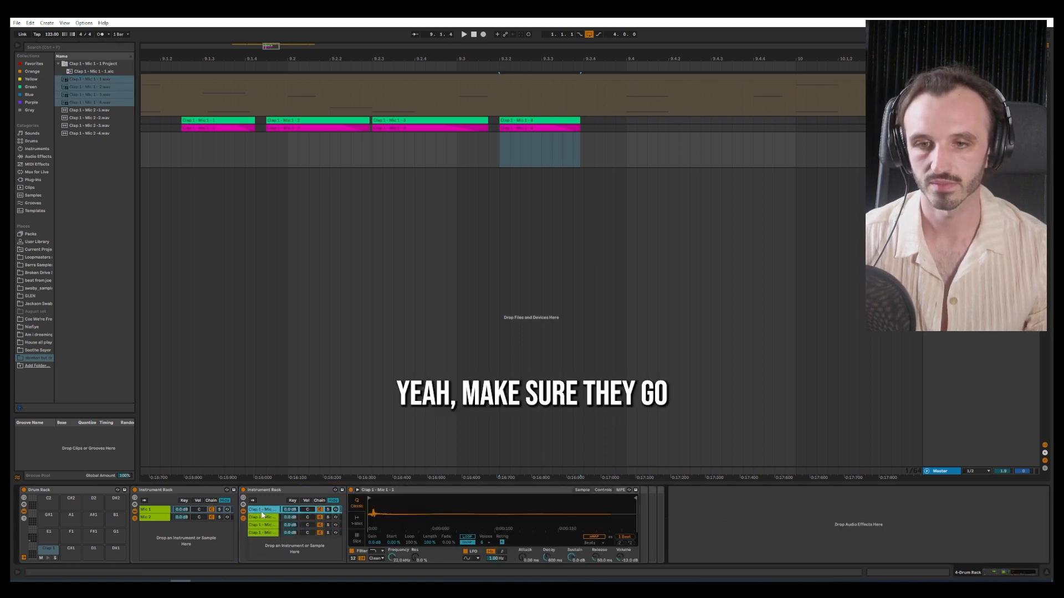
left_click(265, 519)
left_click(266, 525)
left_click(267, 532)
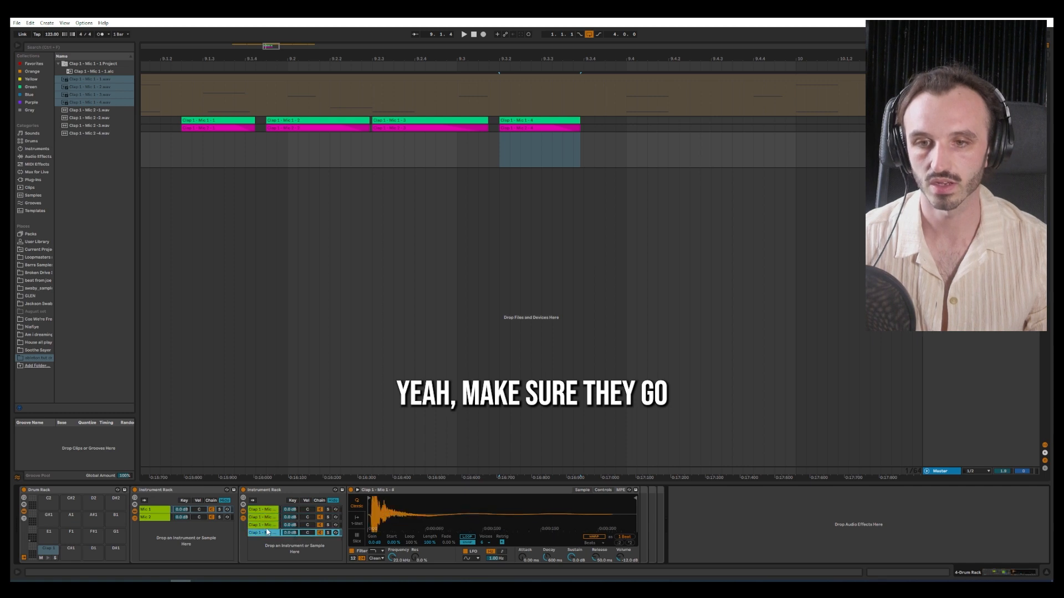
left_click(262, 511)
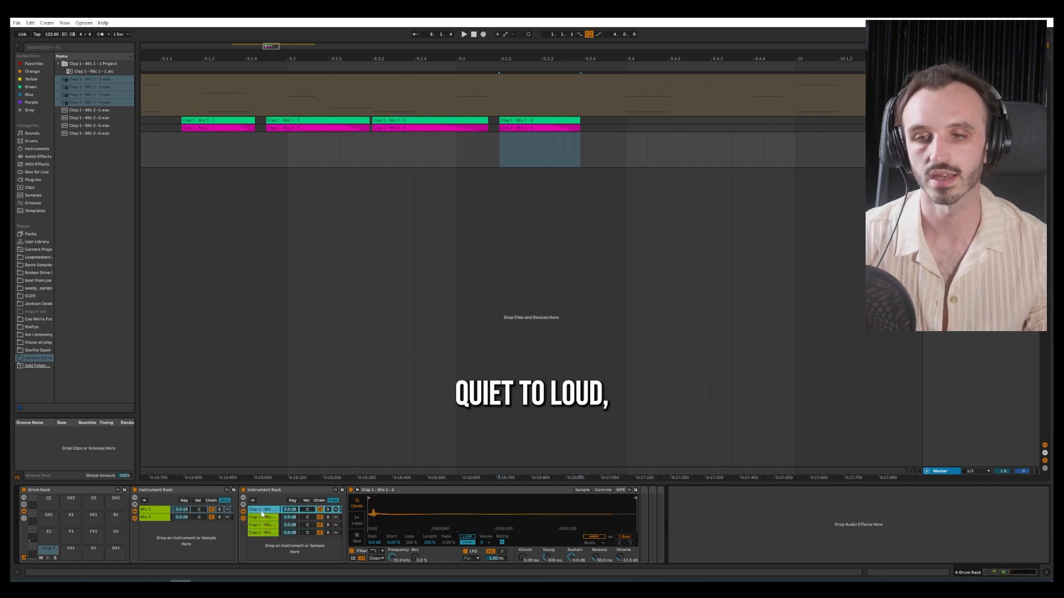
Step: Load the four "Clap 1 - Mic 2" samples into the Mic 2 chain's inner rack and audition the Clap 1 pad
left_click(152, 517)
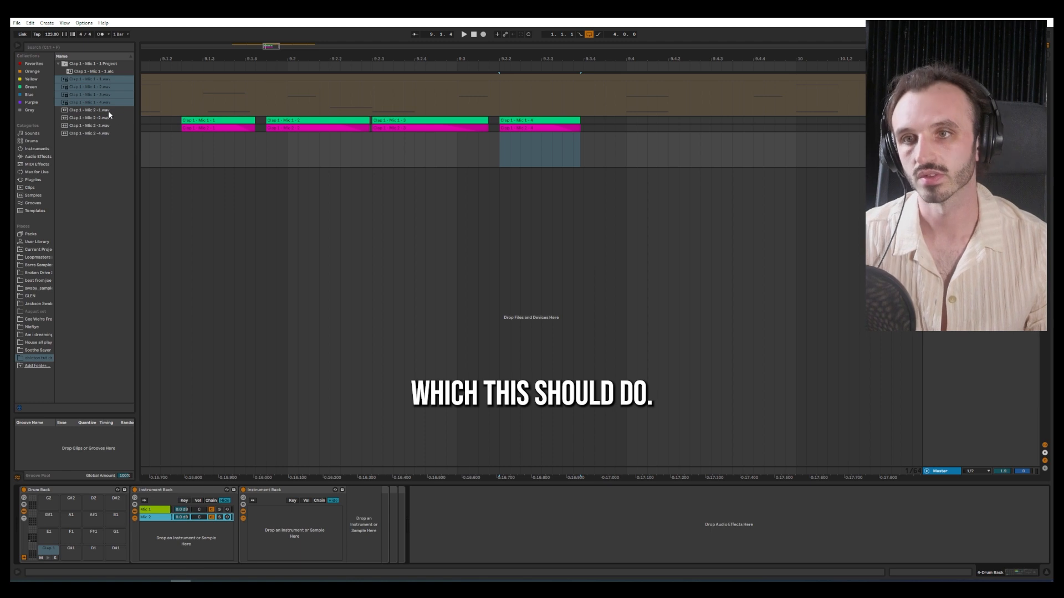
left_click(91, 110)
left_click(91, 133, "ctrl")
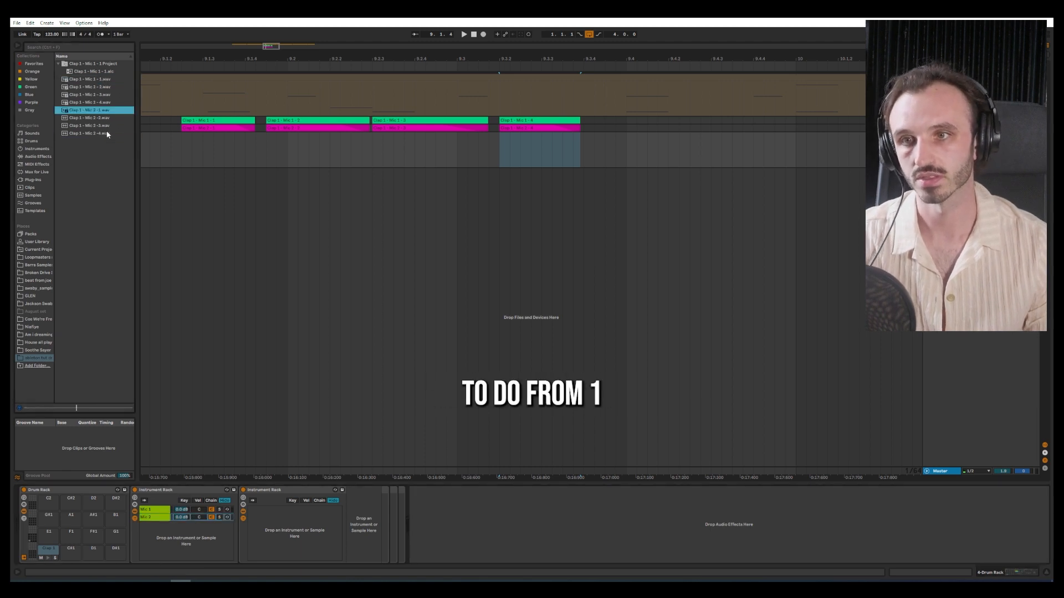
left_click(103, 118, "shift")
left_click_drag(97, 116, 300, 518)
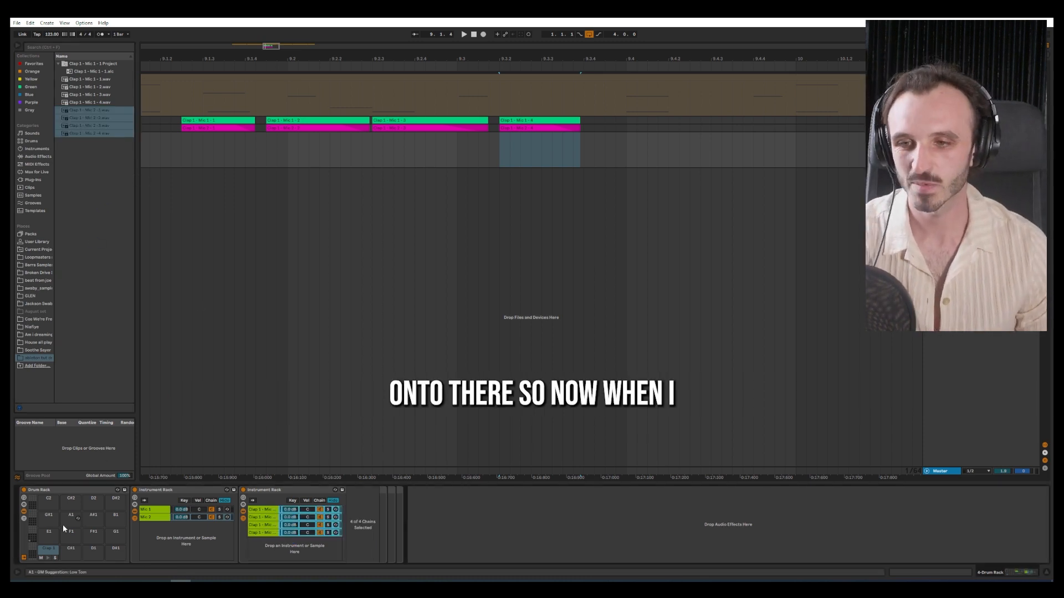
left_click(47, 558)
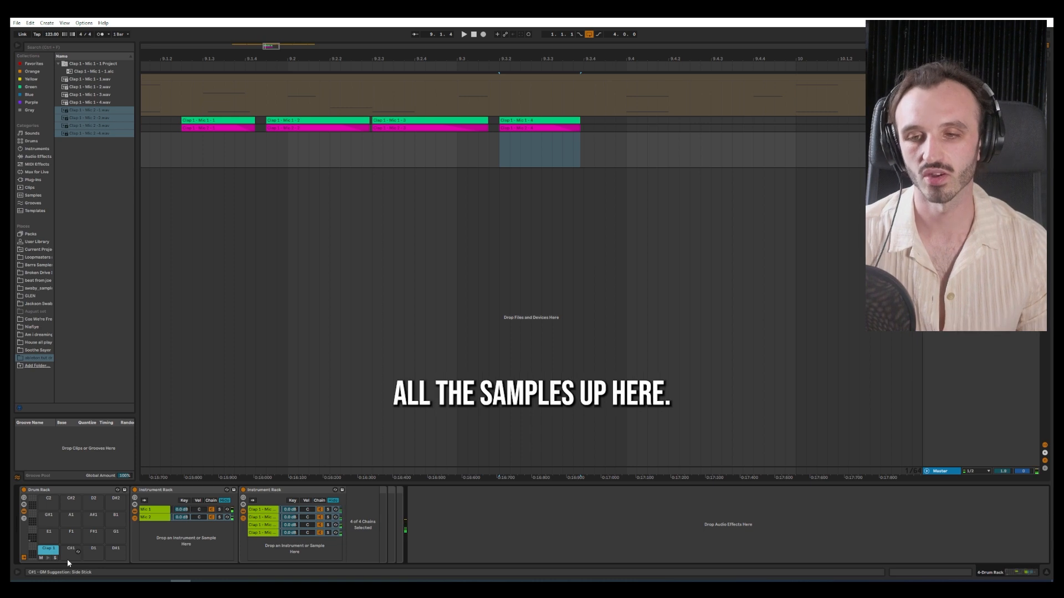
Step: Distribute the velocity ranges of the four sample chains equally in the inner racks of both Mic 2 and Mic 1
left_click(306, 500)
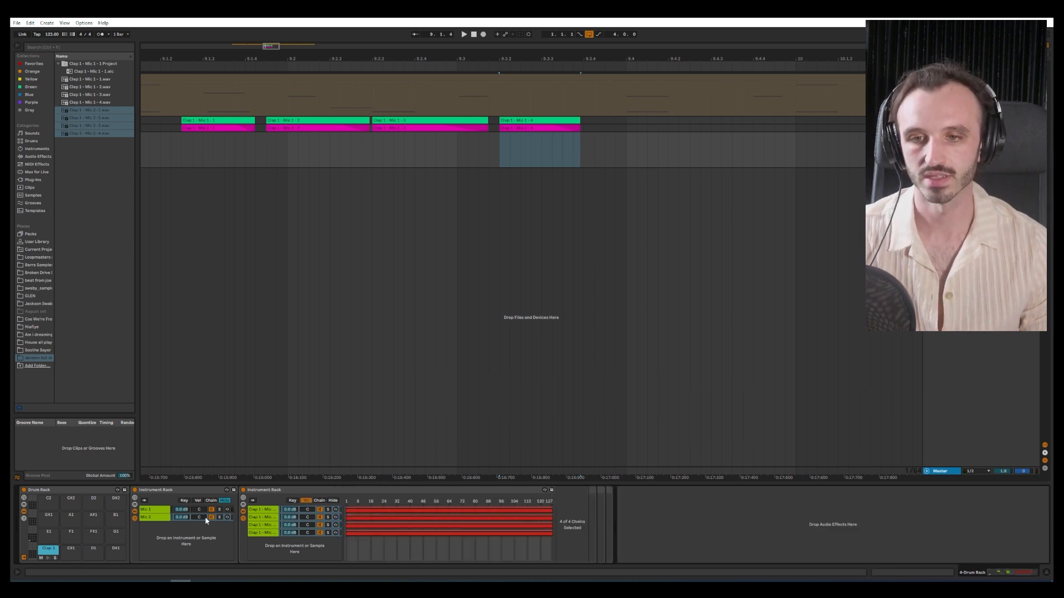
left_click(166, 517)
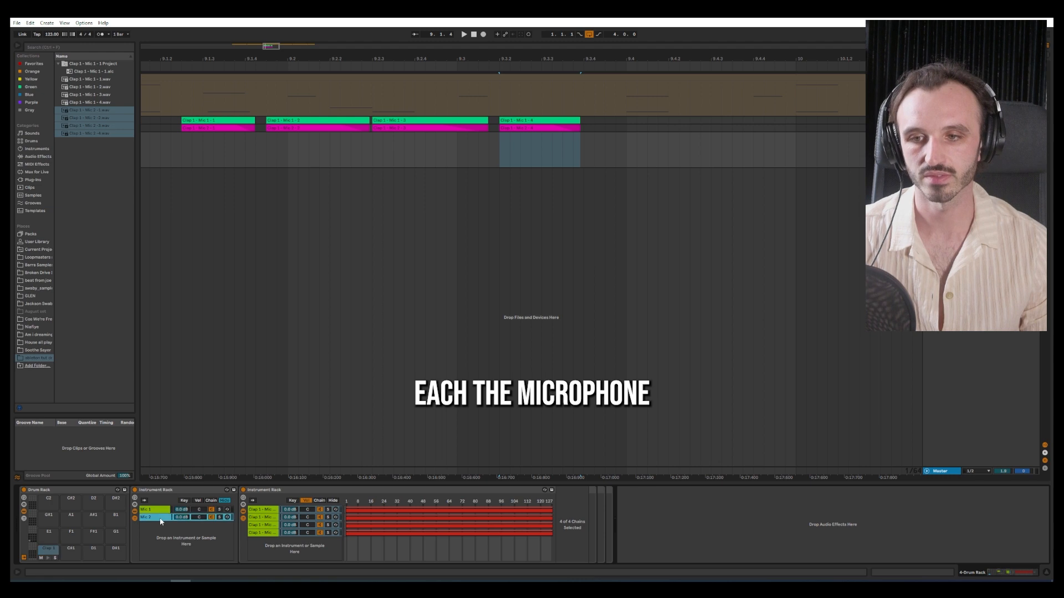
right_click(389, 534)
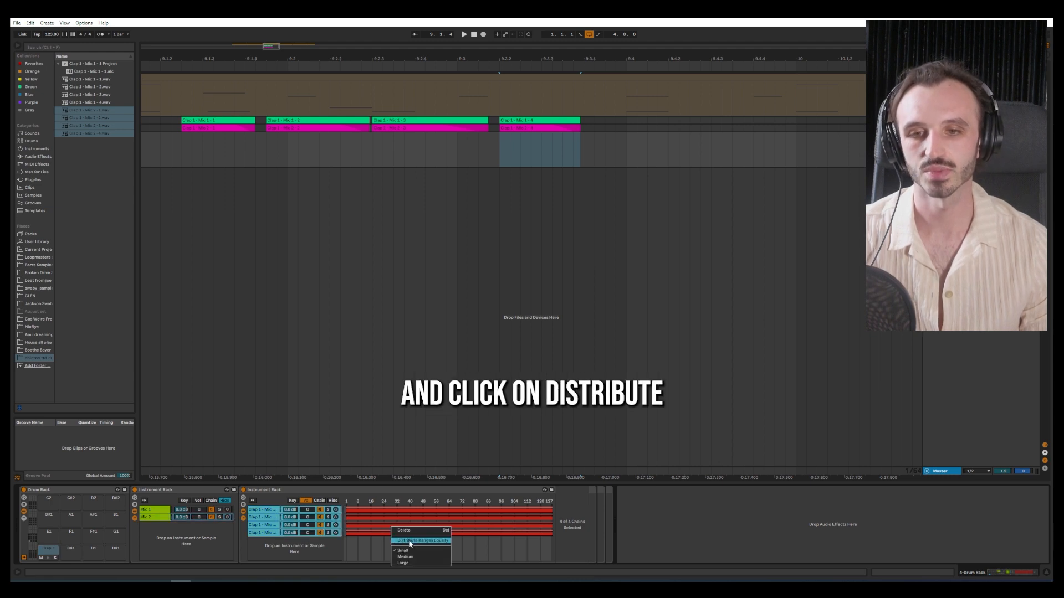
left_click(410, 541)
left_click(145, 510)
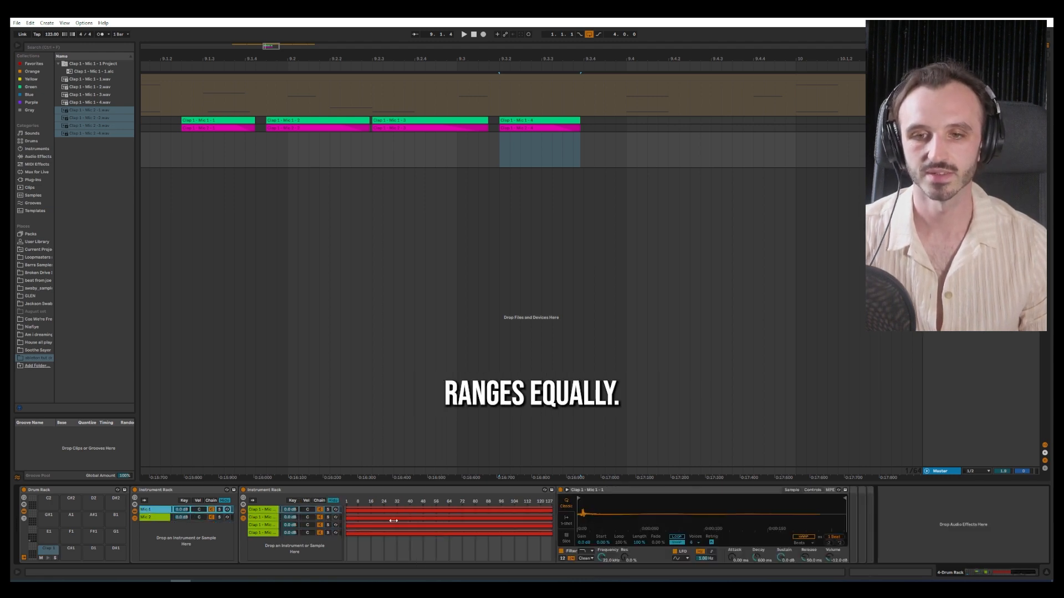
right_click(408, 521)
left_click(420, 537)
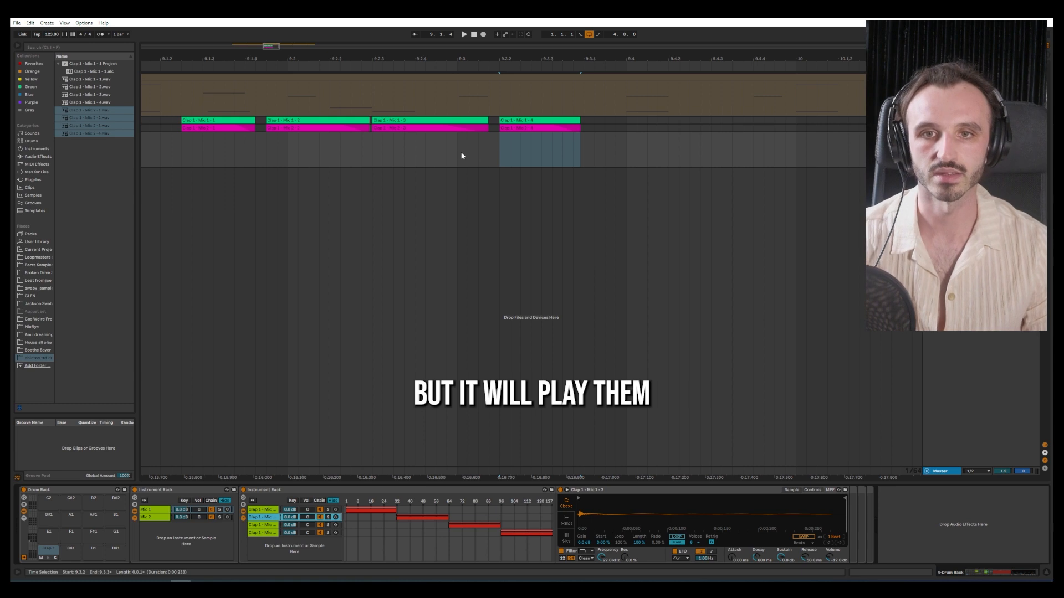
Step: Create a MIDI clip in the Drum Rack track's first Session slot with a Clap 1 note on each of the four beats
left_click(1047, 55)
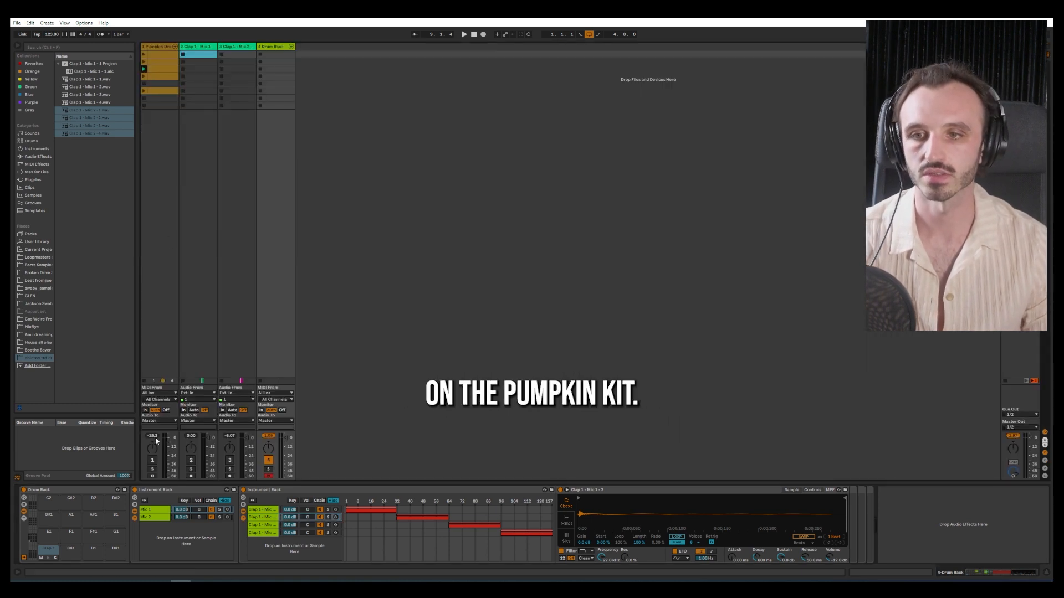
double_click(277, 55)
double_click(160, 325)
left_click_drag(160, 328, 737, 327)
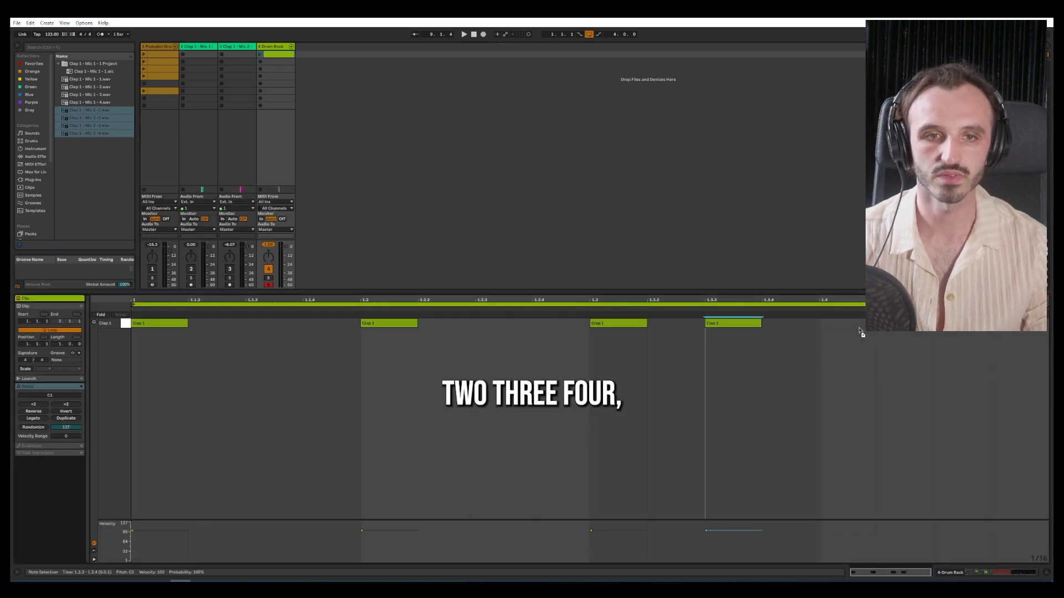
left_click_drag(860, 332, 846, 328)
Step: Enlarge the velocity lane, grade the four notes' velocities downward from 127 to 1, and play the clip
left_click_drag(418, 519, 427, 409)
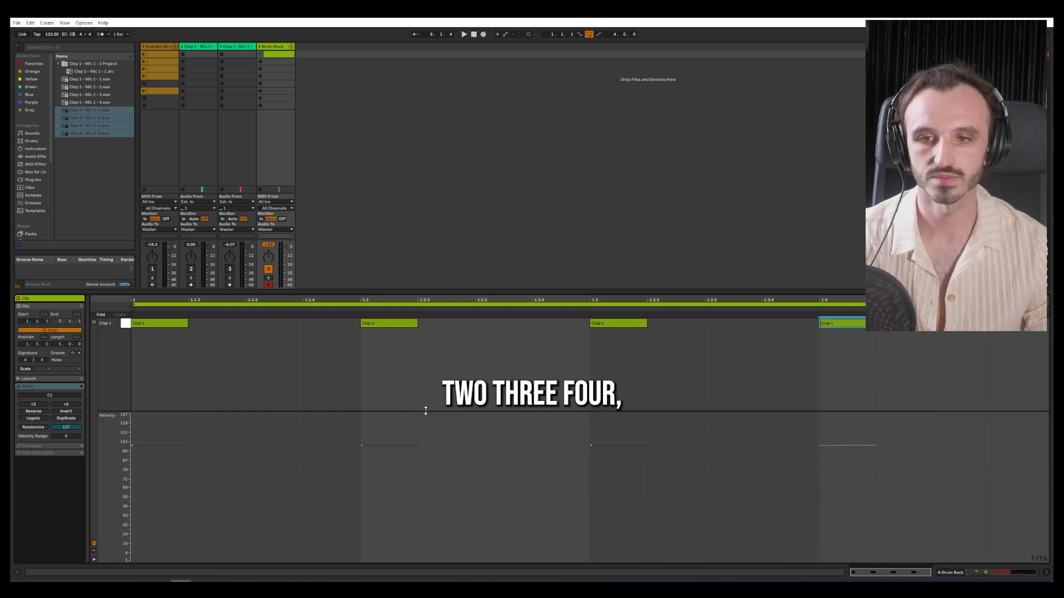
left_click_drag(154, 445, 133, 414)
left_click_drag(362, 445, 362, 454)
left_click_drag(591, 445, 592, 506)
left_click_drag(362, 454, 362, 465)
left_click_drag(837, 451, 837, 561)
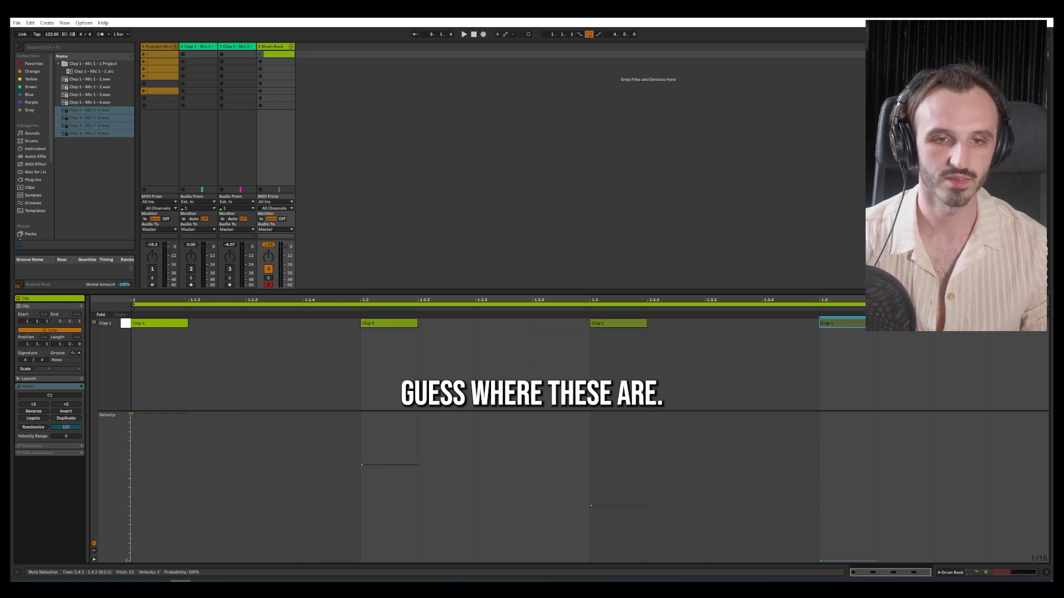
key("space")
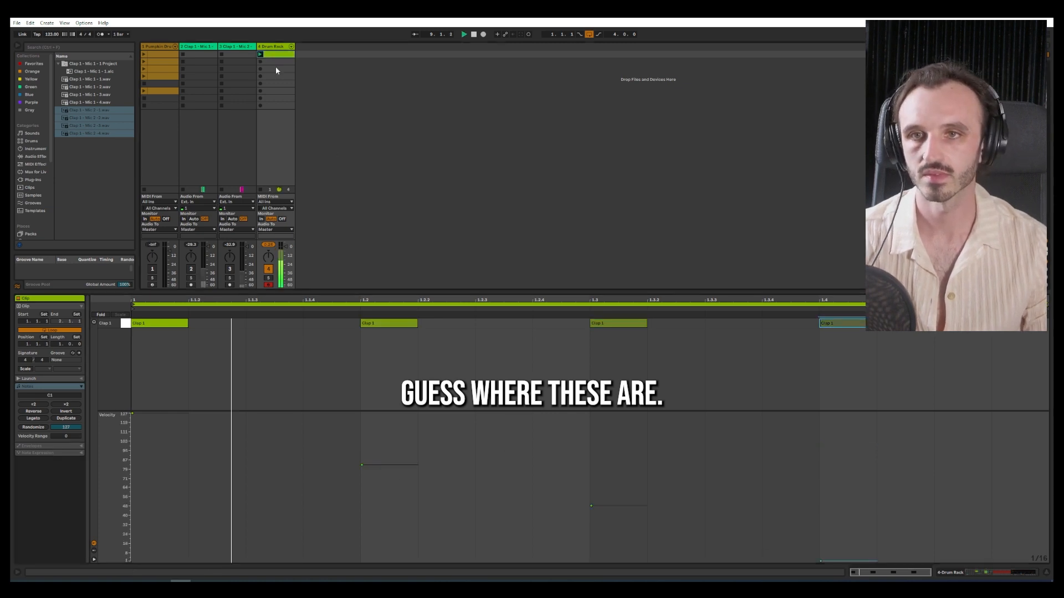
Step: Show the Simpler controls of the first Mic 1 clap sample and map its Transpose to Macro 1 of the inner rack
key("shift+Tab")
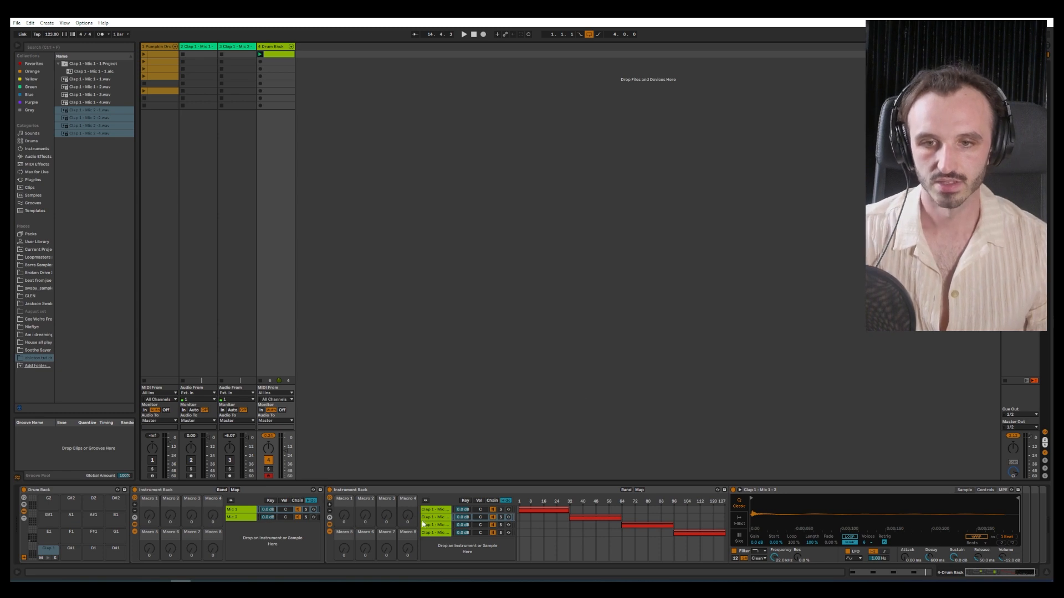
left_click(437, 511)
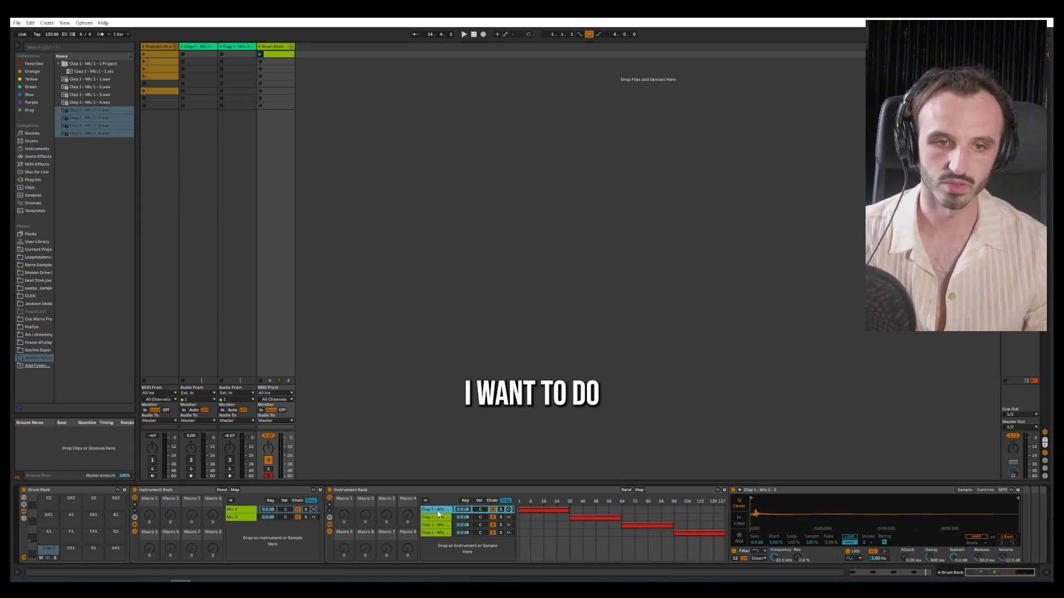
left_click(985, 490)
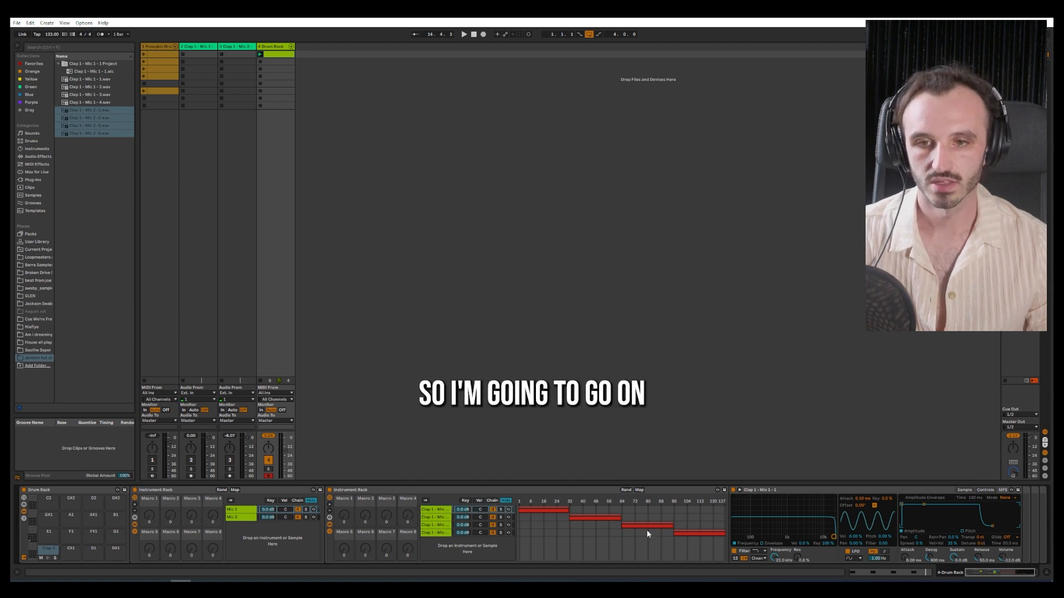
left_click(445, 510)
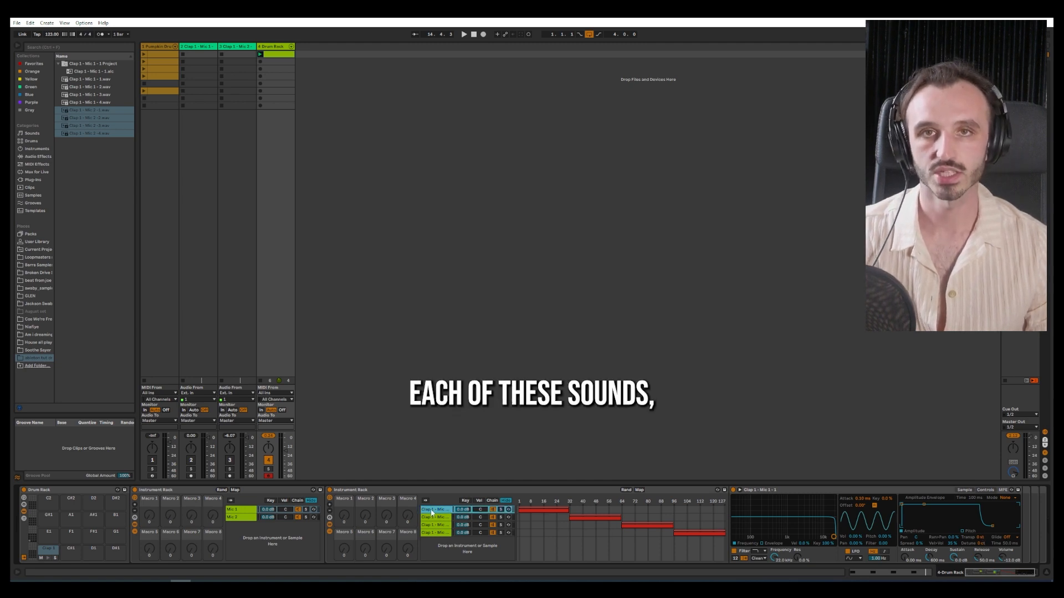
right_click(984, 542)
left_click(986, 449)
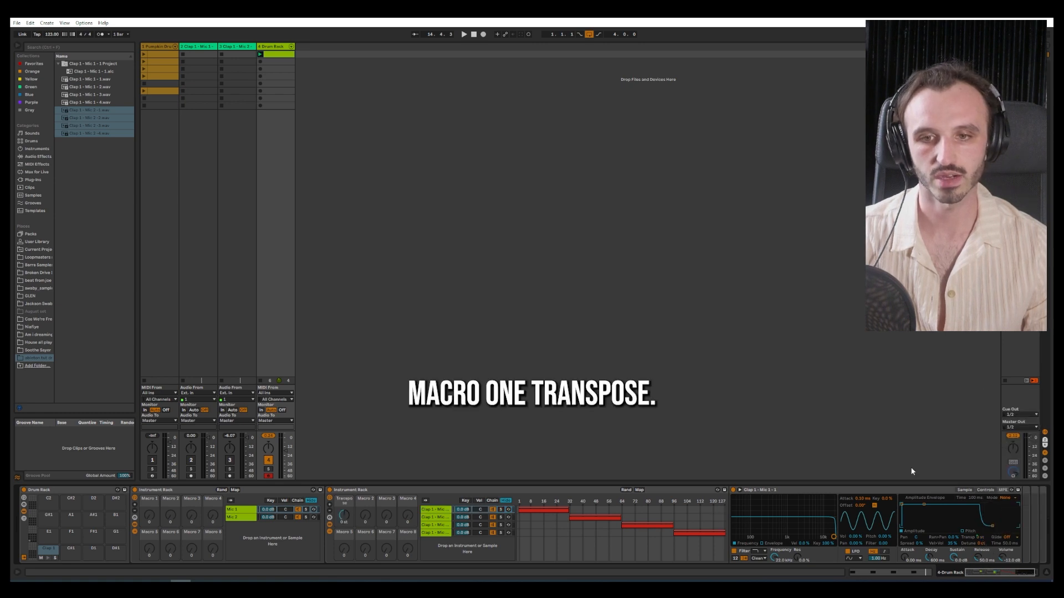
Step: Map the Transpose of the second, third and fourth Mic 1 clap samples to the inner rack's Transpose macro
left_click(449, 517)
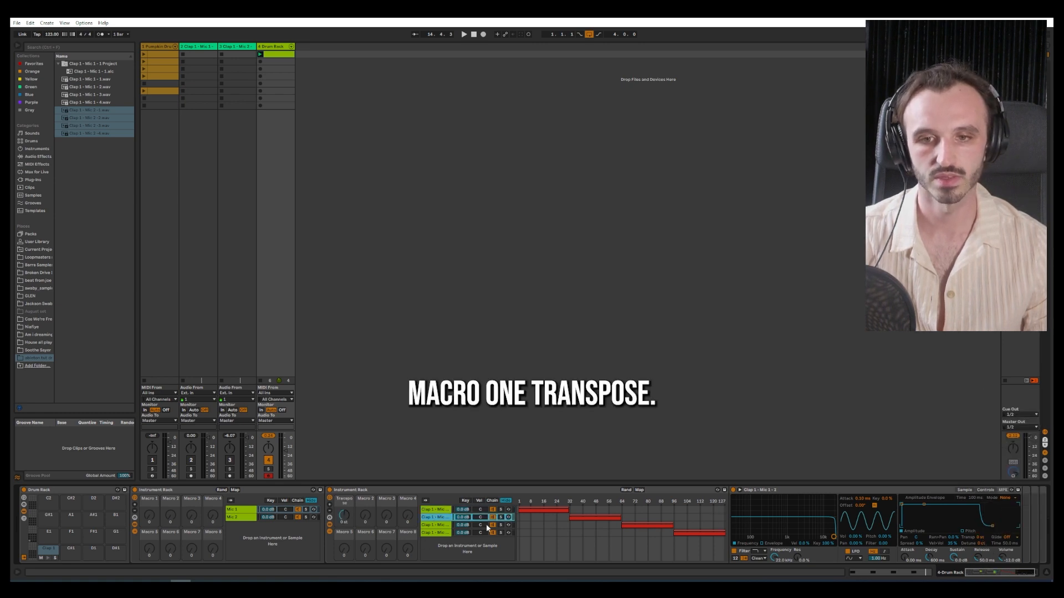
right_click(984, 542)
left_click(1005, 440)
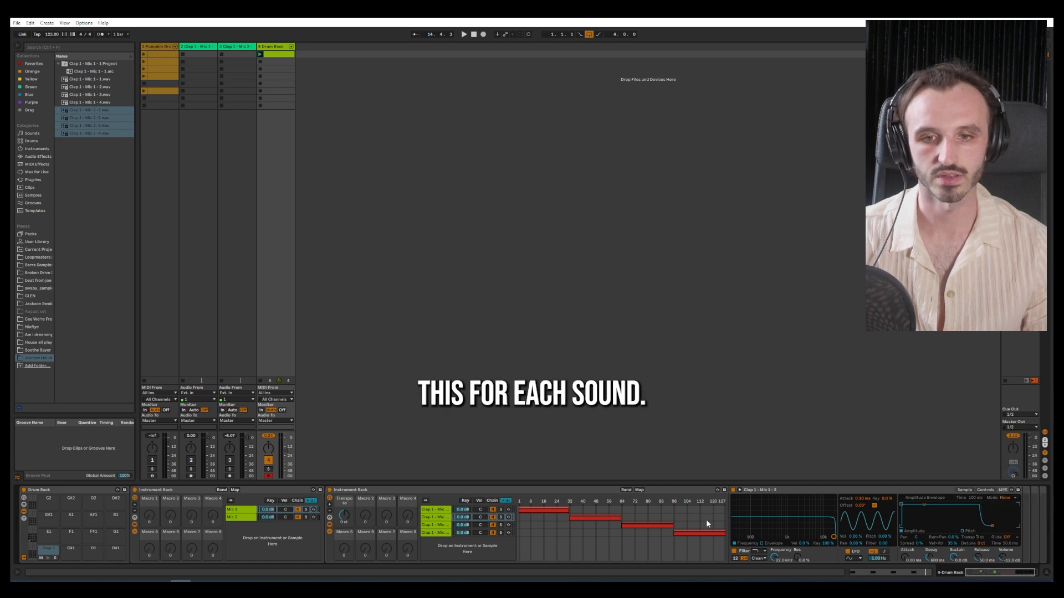
left_click(449, 524)
right_click(984, 546)
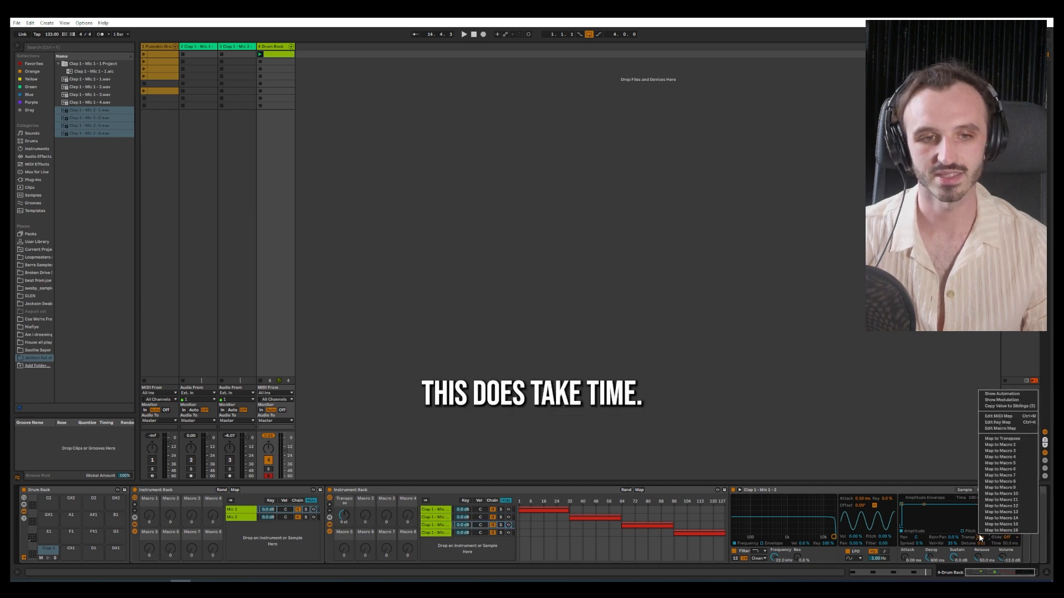
left_click(1005, 441)
left_click(438, 533)
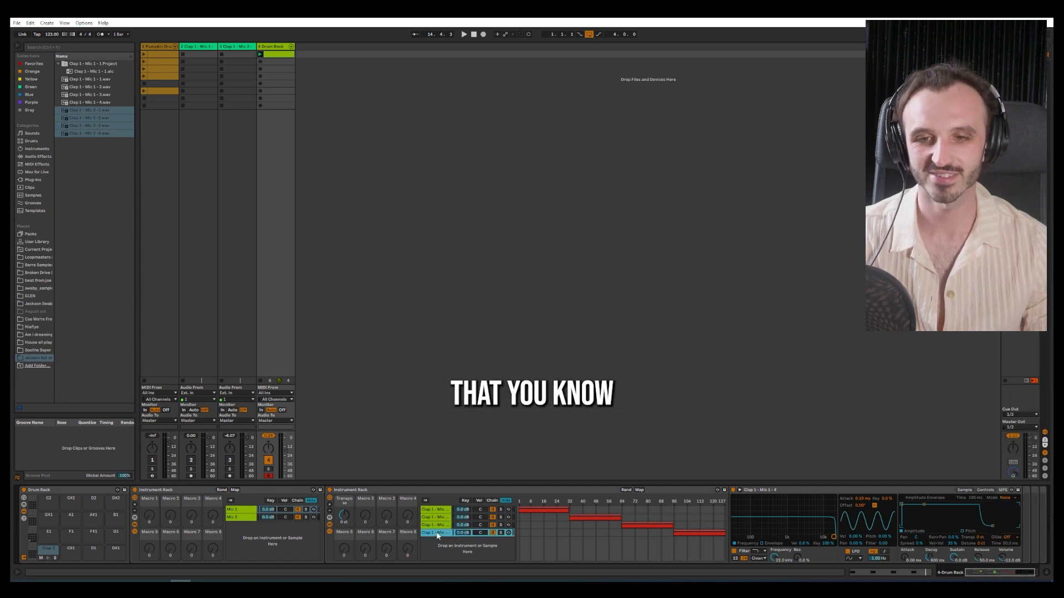
right_click(976, 540)
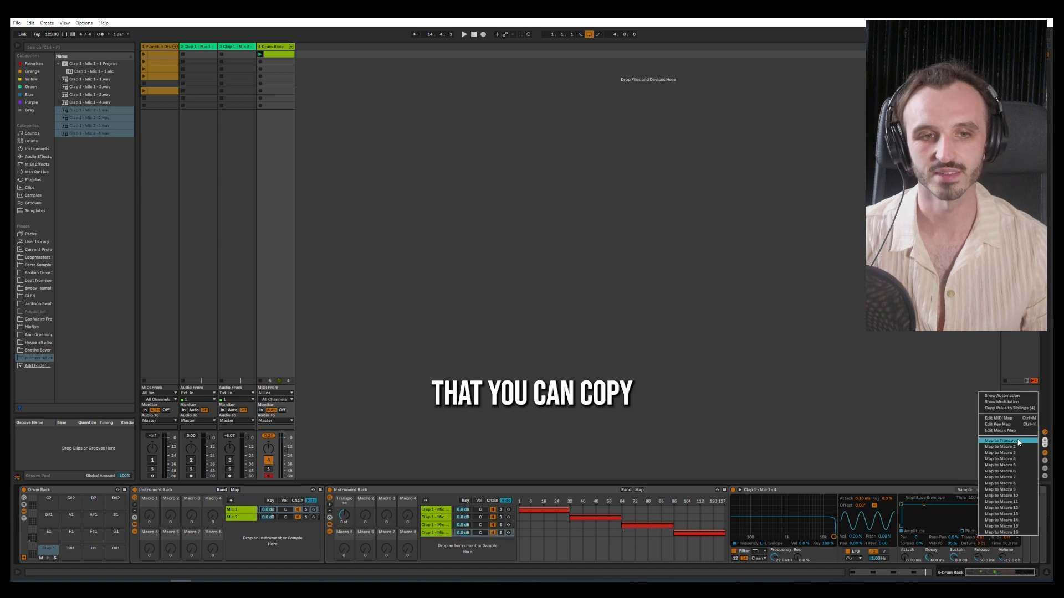
left_click(972, 483)
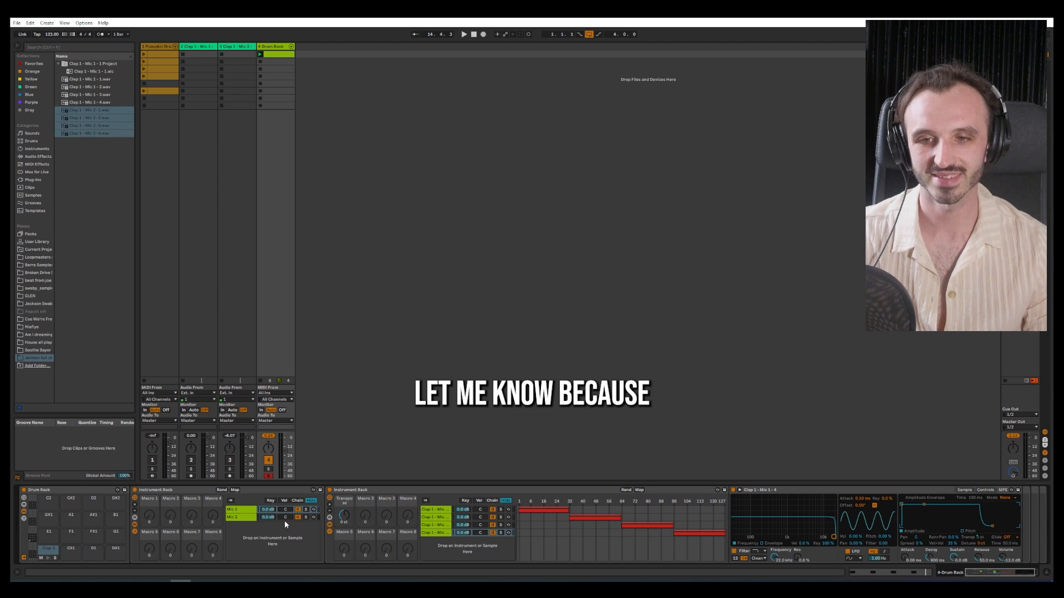
Step: Map the Transpose of all four Mic 2 clap samples to Macro 1 of the Mic 2 chain's inner rack
left_click(235, 517)
left_click(436, 509)
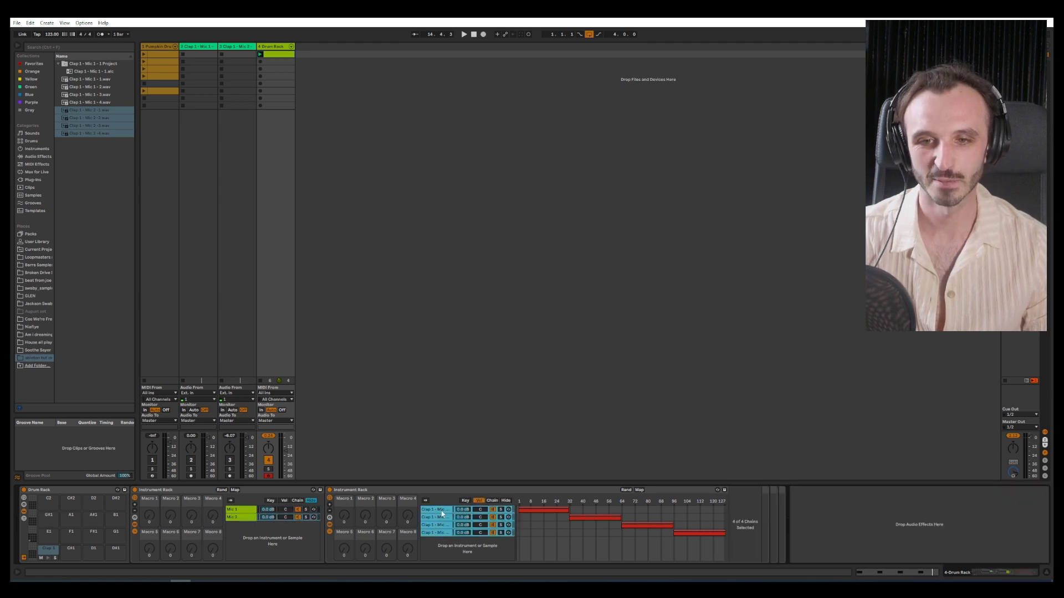
left_click(986, 490)
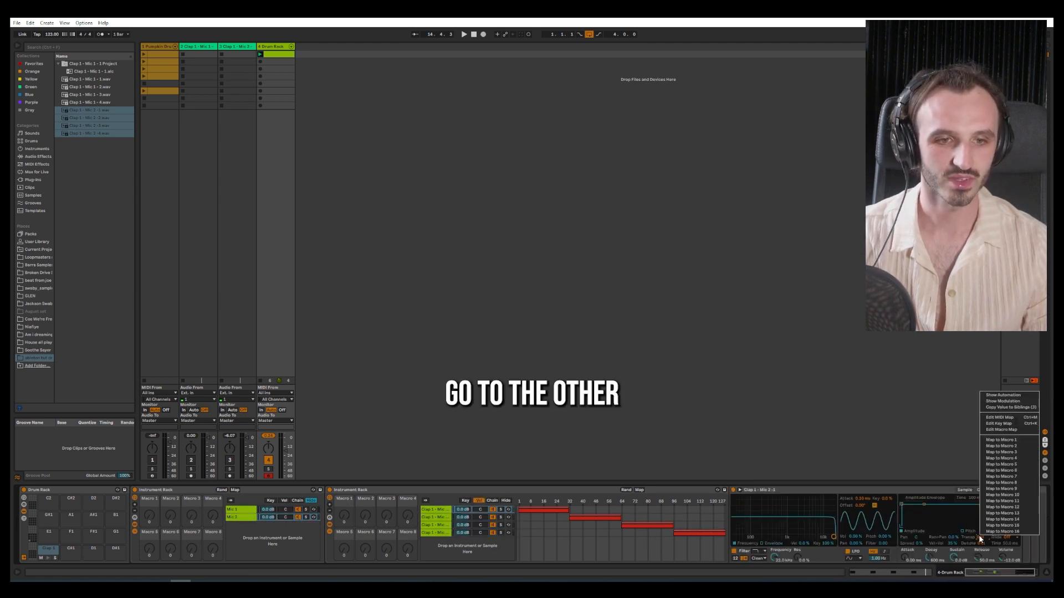
left_click(436, 517)
left_click(436, 525)
left_click(436, 533)
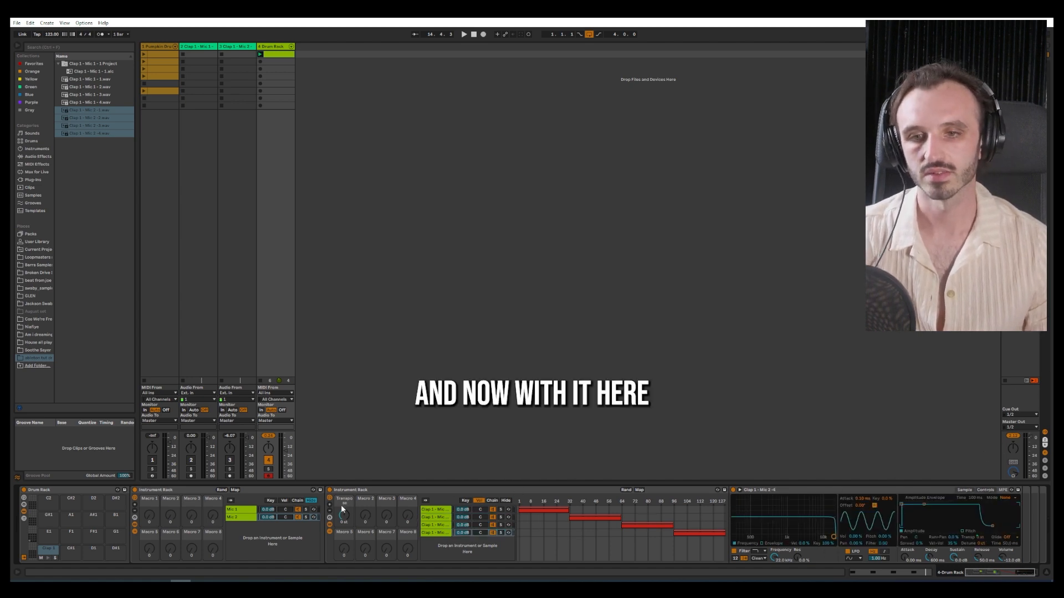
Step: Map the Transpose macros of the Mic 2 and Mic 1 inner racks to Macro 1 of the outer Instrument Rack
right_click(343, 524)
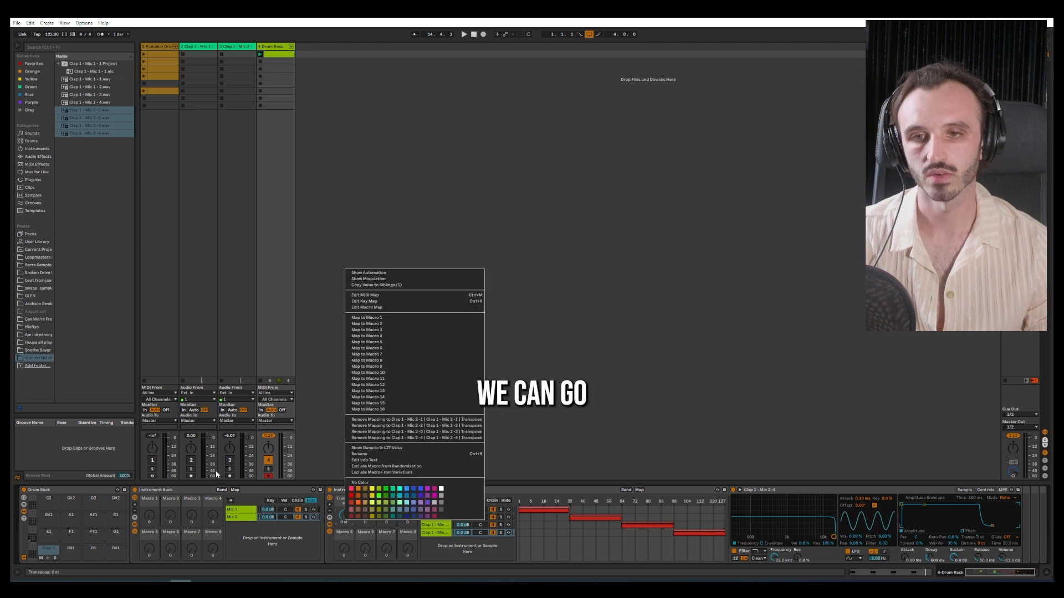
left_click(362, 318)
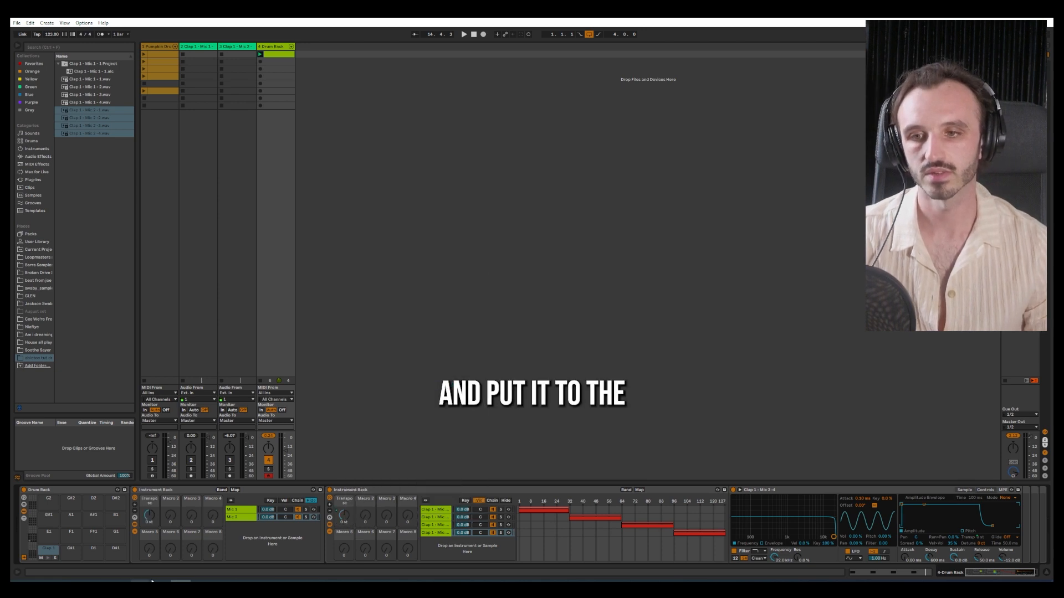
left_click(165, 495)
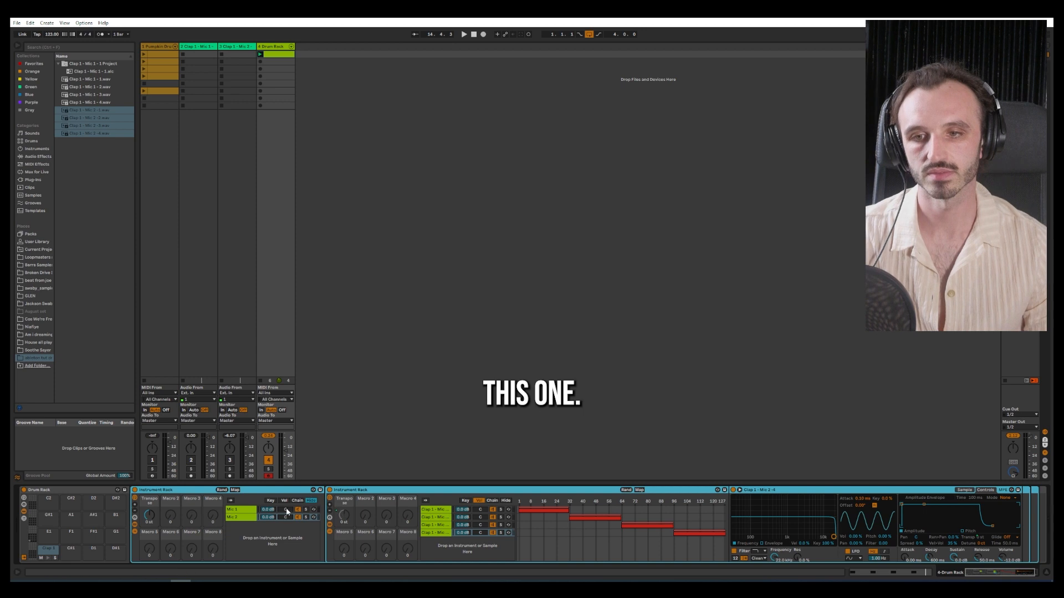
left_click(232, 512)
right_click(343, 516)
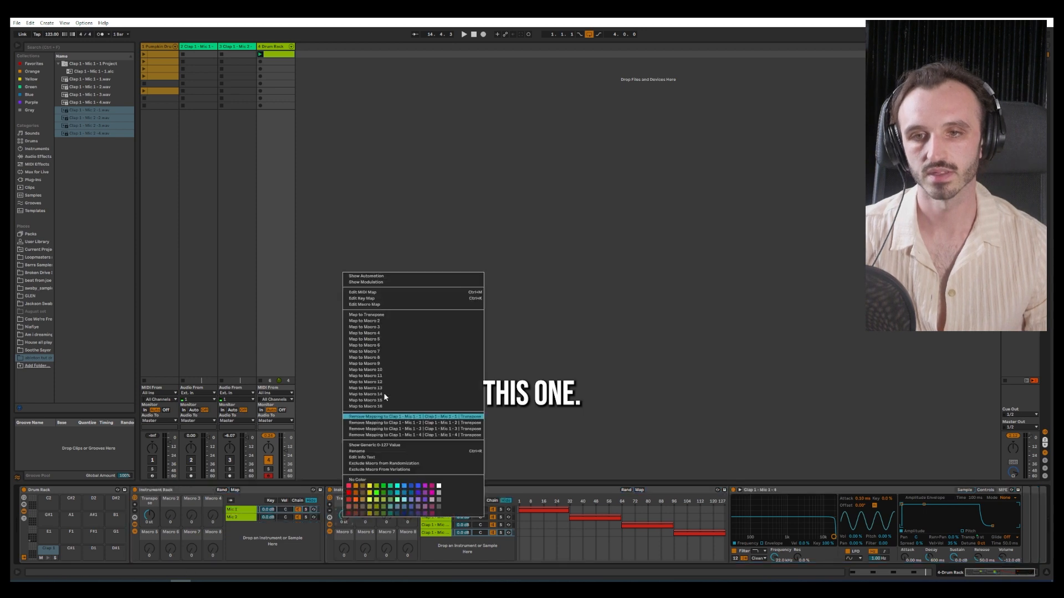
left_click(364, 318)
Step: Test the outer rack's Transpose macro by turning it up and down, checking both mic chains and playing the clip
left_click_drag(154, 518, 154, 518)
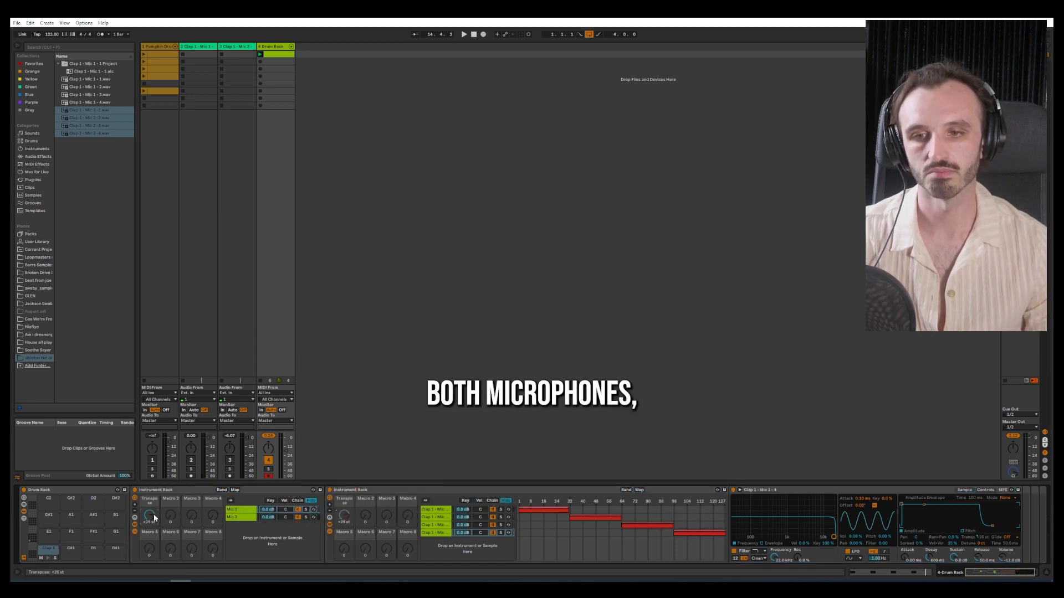
left_click(236, 518)
left_click(239, 511)
left_click_drag(149, 516, 149, 540)
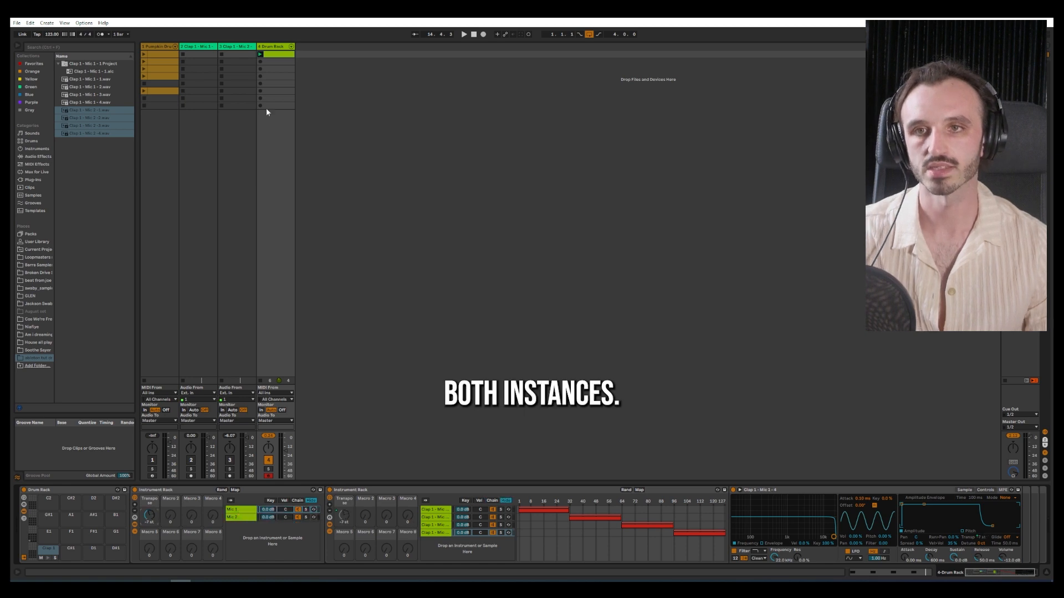
left_click(260, 54)
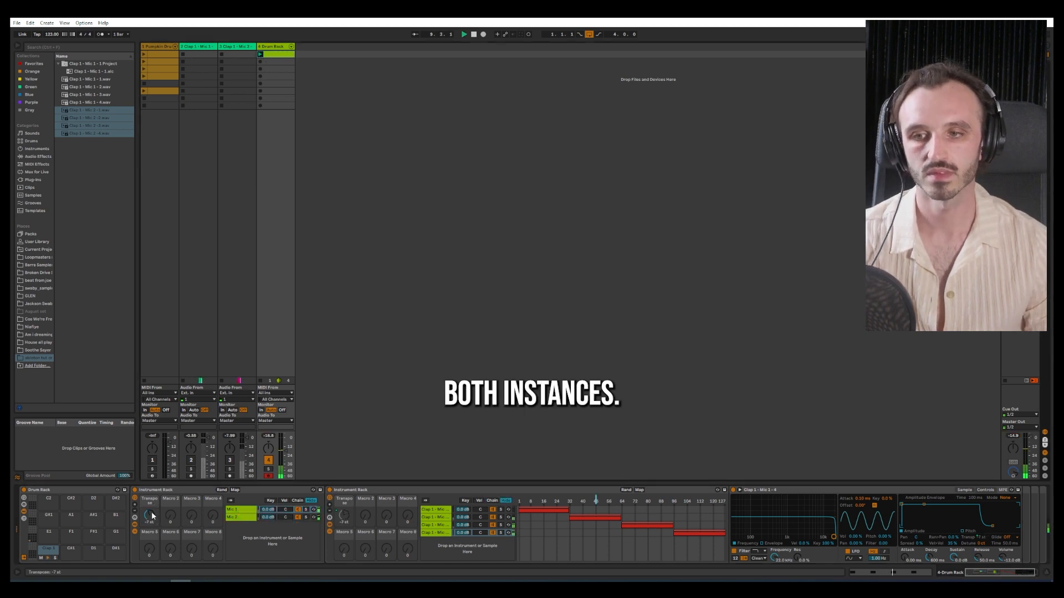
left_click_drag(150, 517, 150, 532)
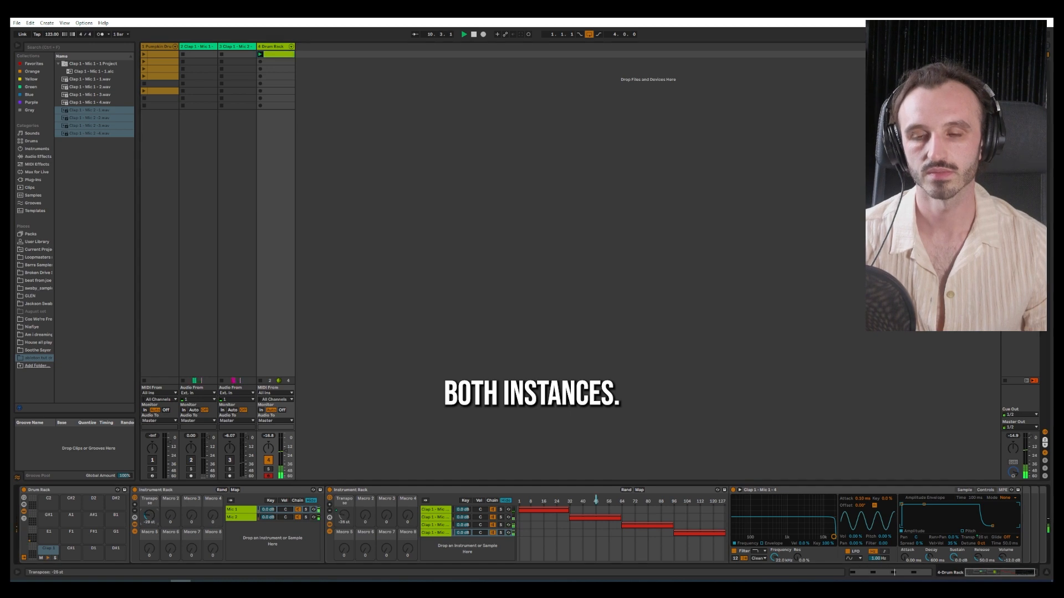
mouse_move(150, 532)
left_mouse_down()
mouse_move(150, 503)
mouse_move(150, 520)
left_mouse_up()
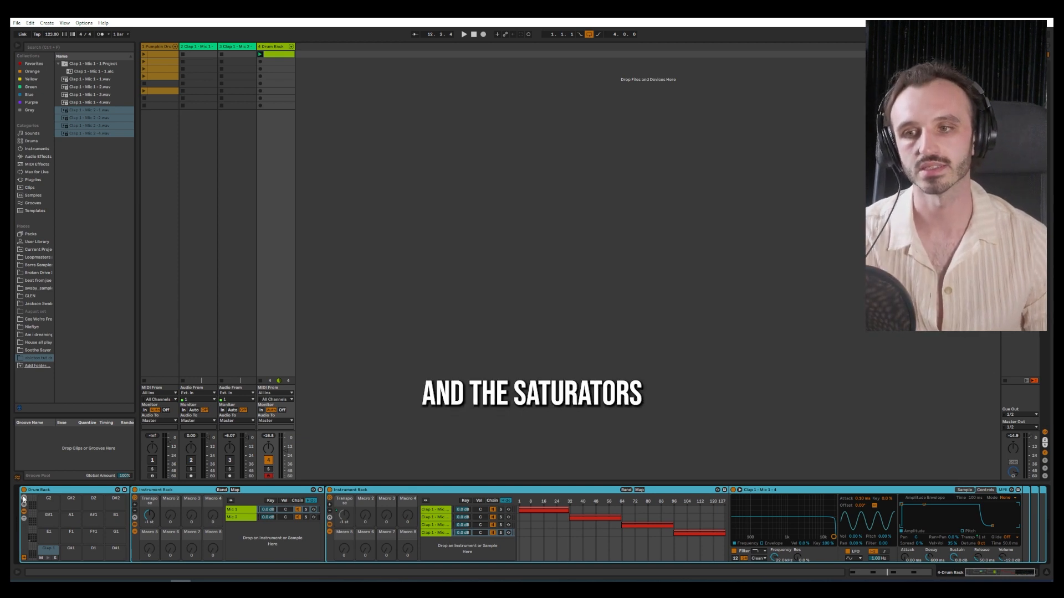
Step: Show the Drum Rack's macro controls and add a Saturator after the outer Instrument Rack in the Clap 1 pad's chain
left_click(23, 498)
left_click_drag(56, 524, 56, 523)
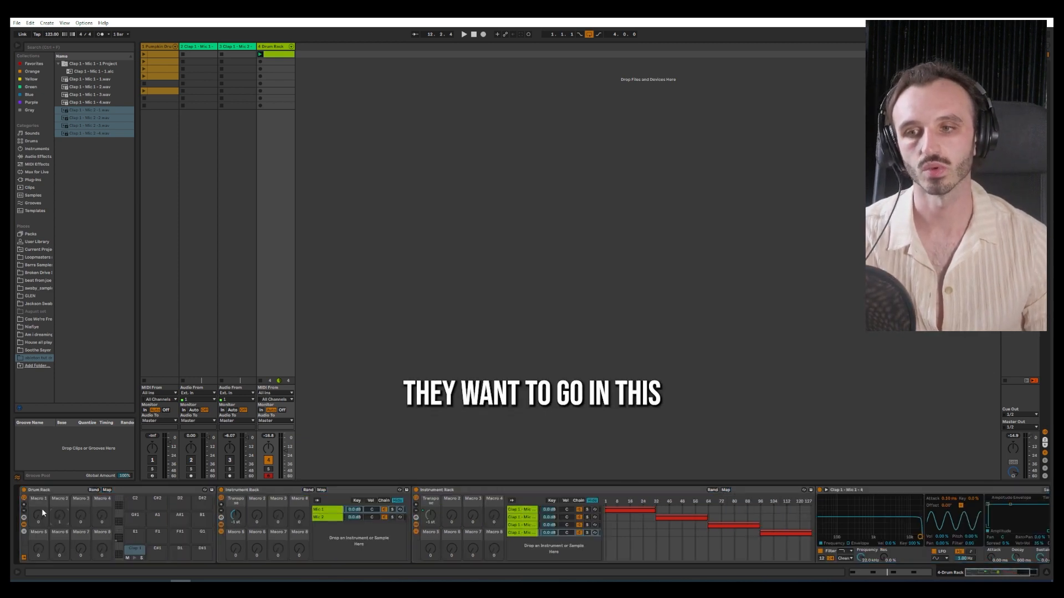
left_click(52, 489)
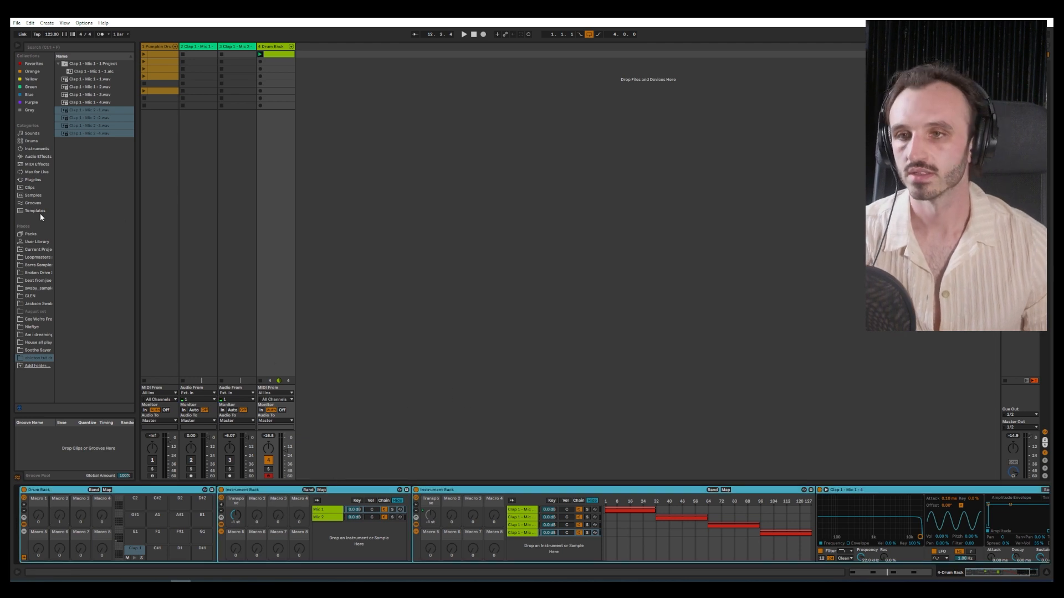
left_click_drag(995, 573, 1010, 572)
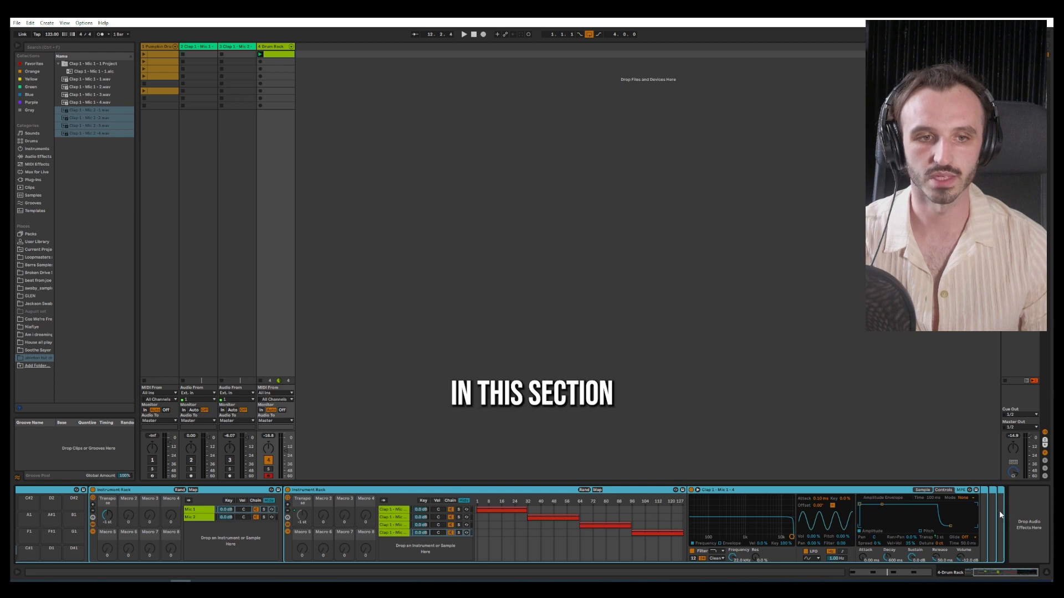
left_click(34, 156)
left_click_drag(83, 335, 997, 517)
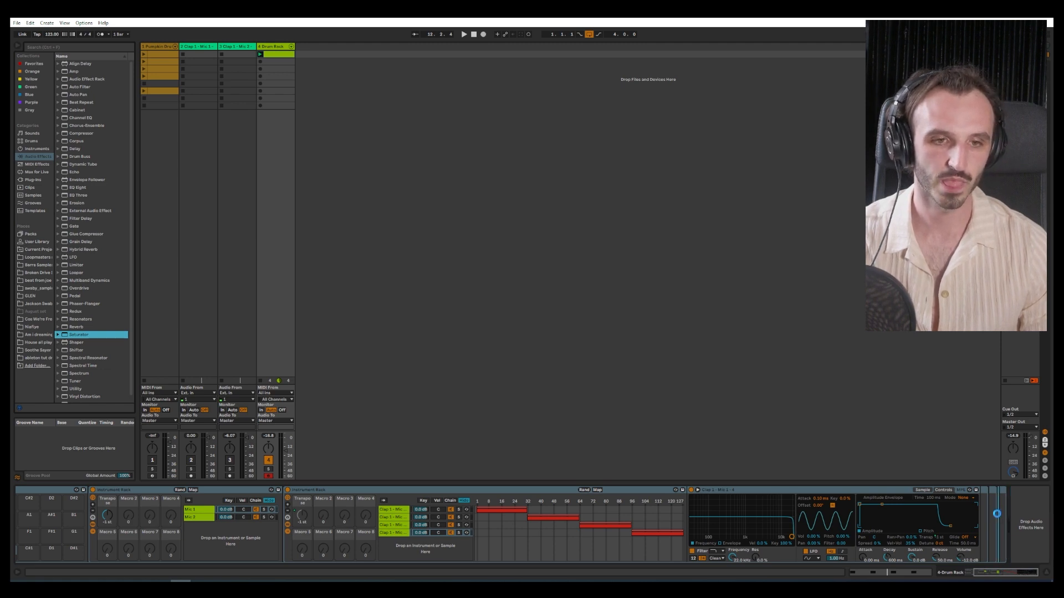
left_click_drag(997, 517, 997, 513)
Step: Map the Saturator's Drive to the Drum Rack's Macro 1, set it to about 4.8 dB, and adjust the outer Transpose macro during playback
right_click(918, 517)
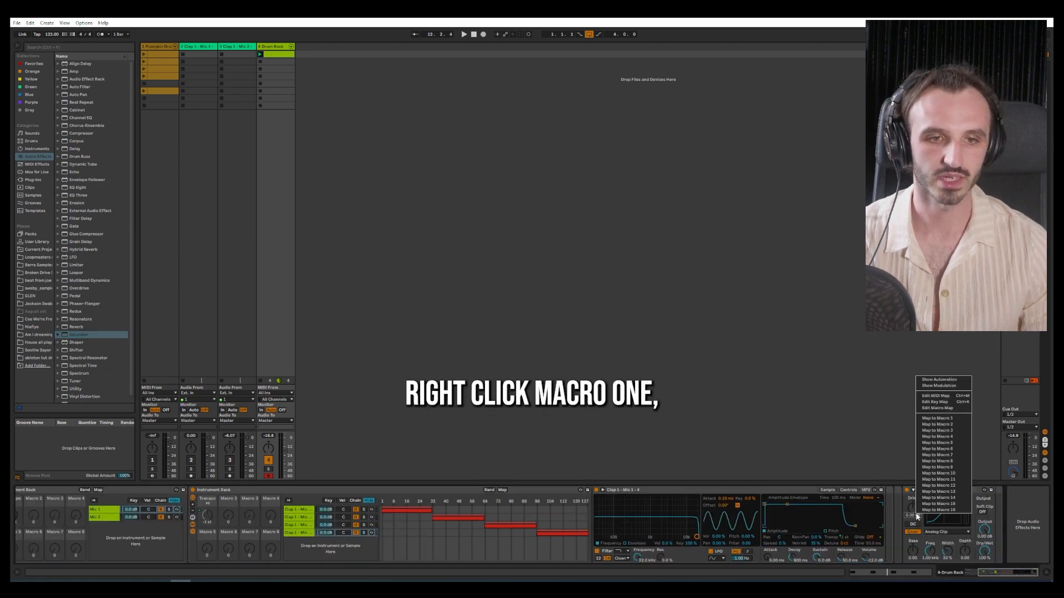
left_click(938, 419)
left_click_drag(1002, 574, 938, 576)
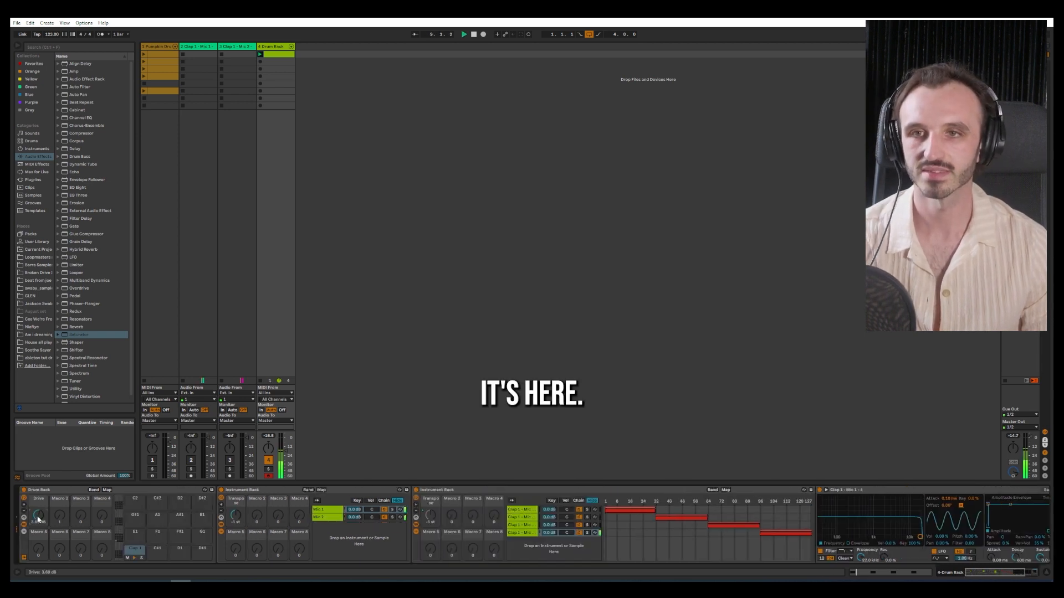
mouse_move(39, 518)
left_mouse_down()
mouse_move(38, 500)
mouse_move(38, 534)
left_mouse_up()
mouse_move(239, 522)
left_mouse_down()
mouse_move(240, 540)
mouse_move(237, 523)
left_mouse_up()
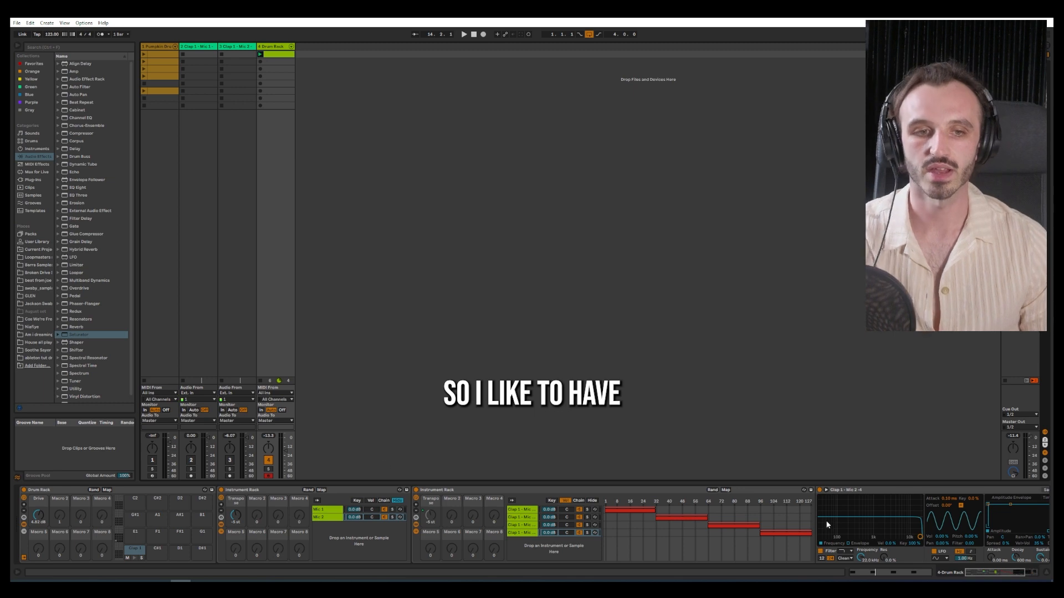
Step: Map the chain pan of both Mic 1 and Mic 2 to Macro 2 of the outer Instrument Rack
left_click_drag(985, 573, 995, 574)
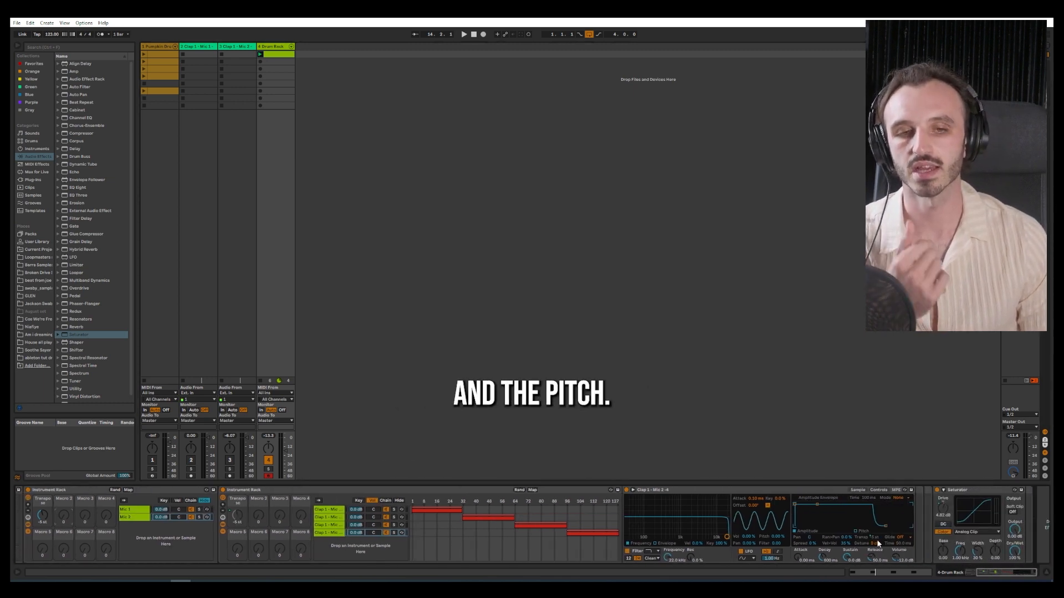
left_click_drag(1016, 573, 1003, 577)
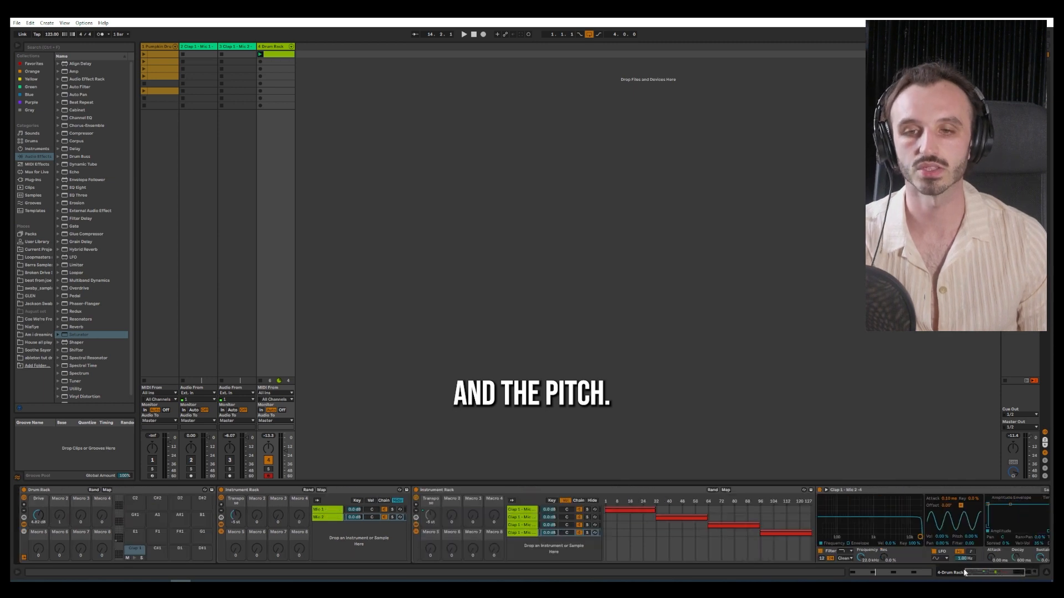
left_click(355, 518)
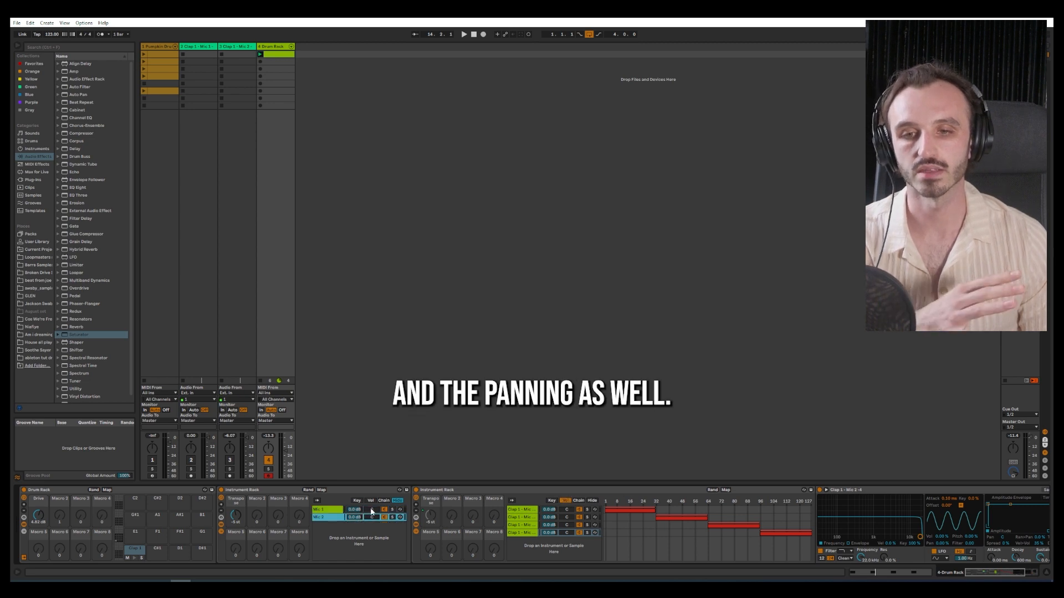
left_click(257, 516)
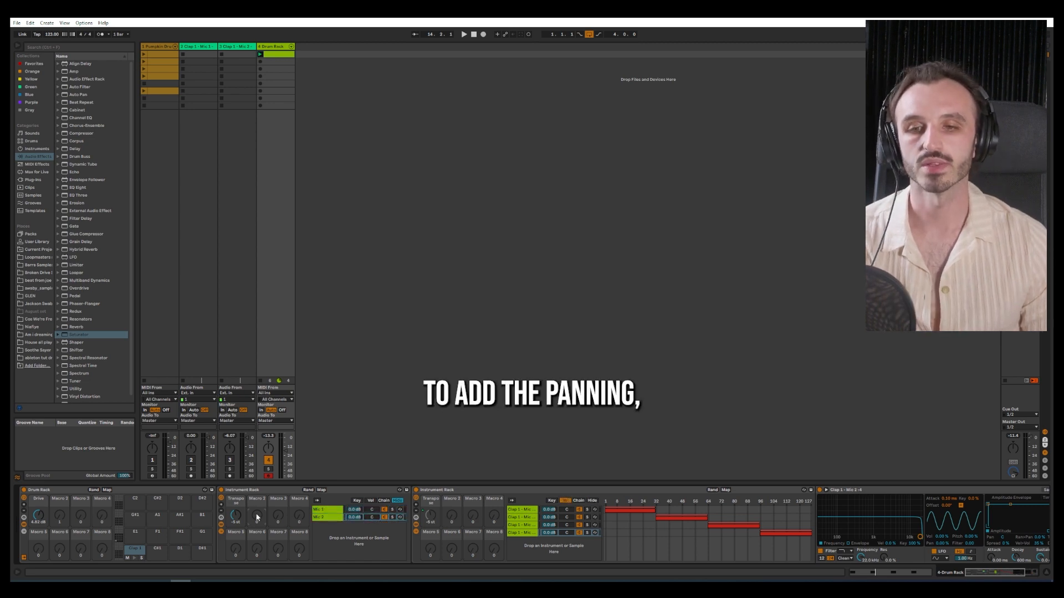
right_click(371, 517)
left_click(393, 427)
right_click(370, 518)
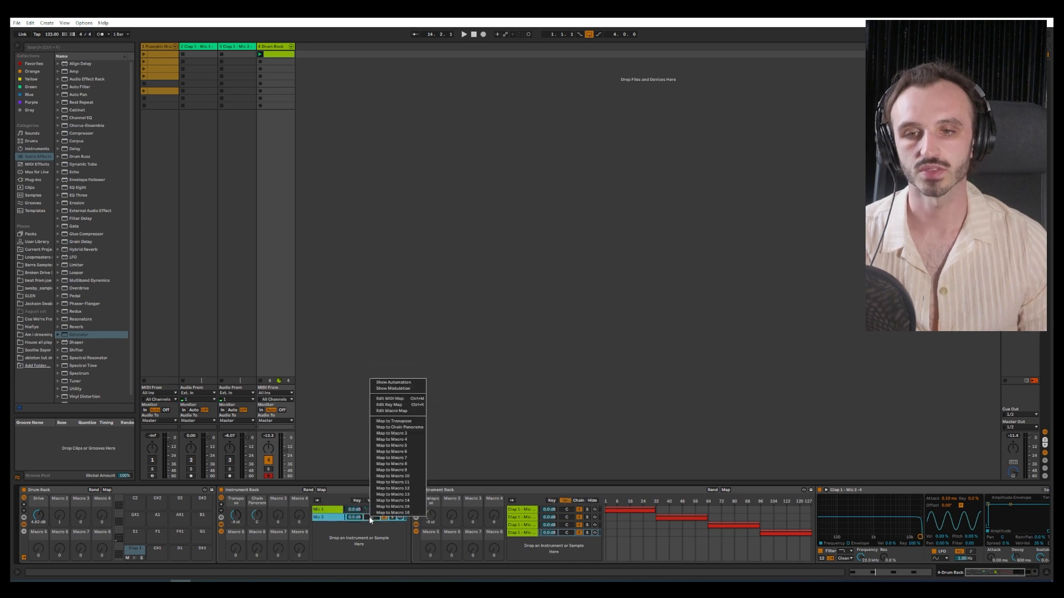
left_click(405, 429)
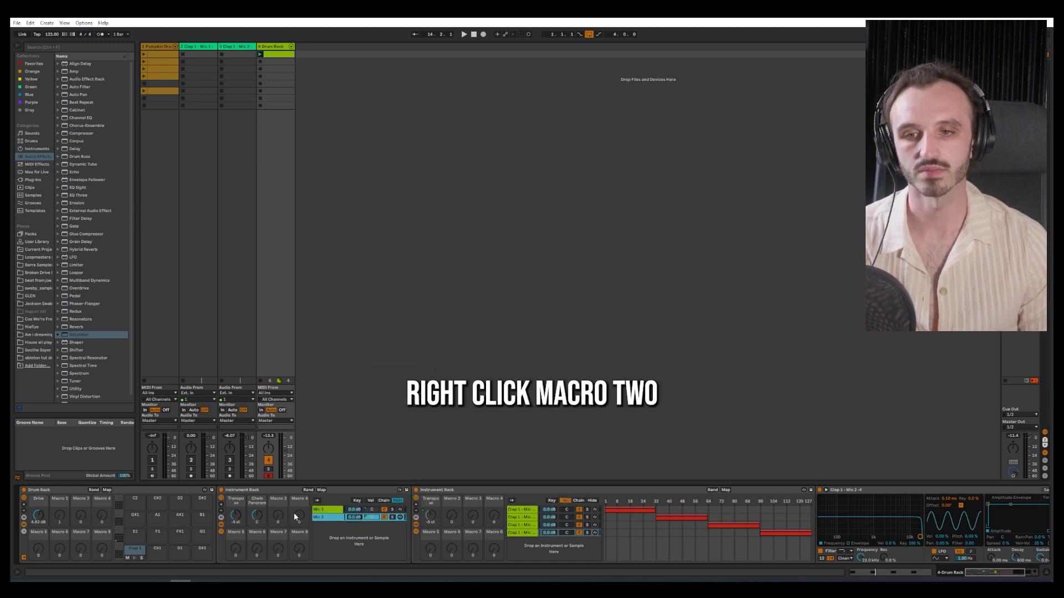
Step: Rename the outer Instrument Rack's Chain Panorama macro to Pan
right_click(257, 507)
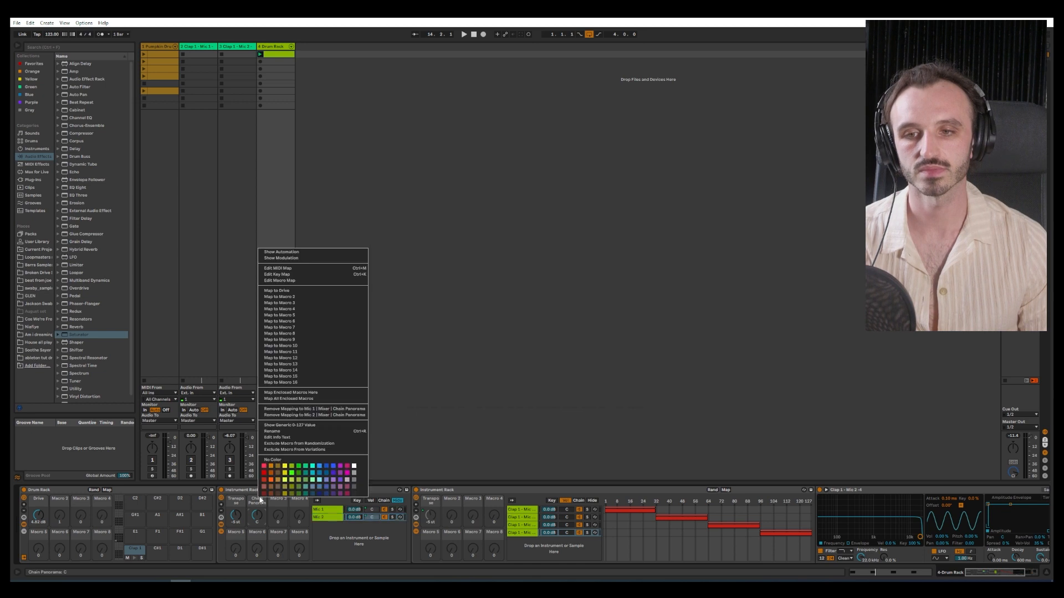
left_click(284, 431)
type("Pan")
key("Return")
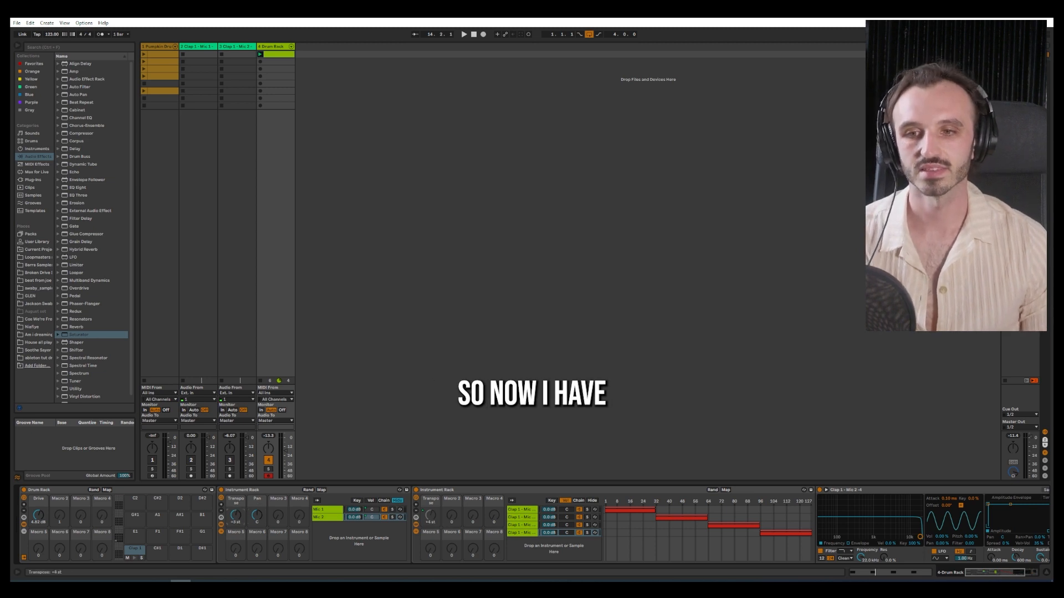
Step: Try the outer rack's Transpose and Pan macros over their range, and reset Transpose to 0 st
left_click_drag(235, 516, 235, 525)
left_click(248, 491)
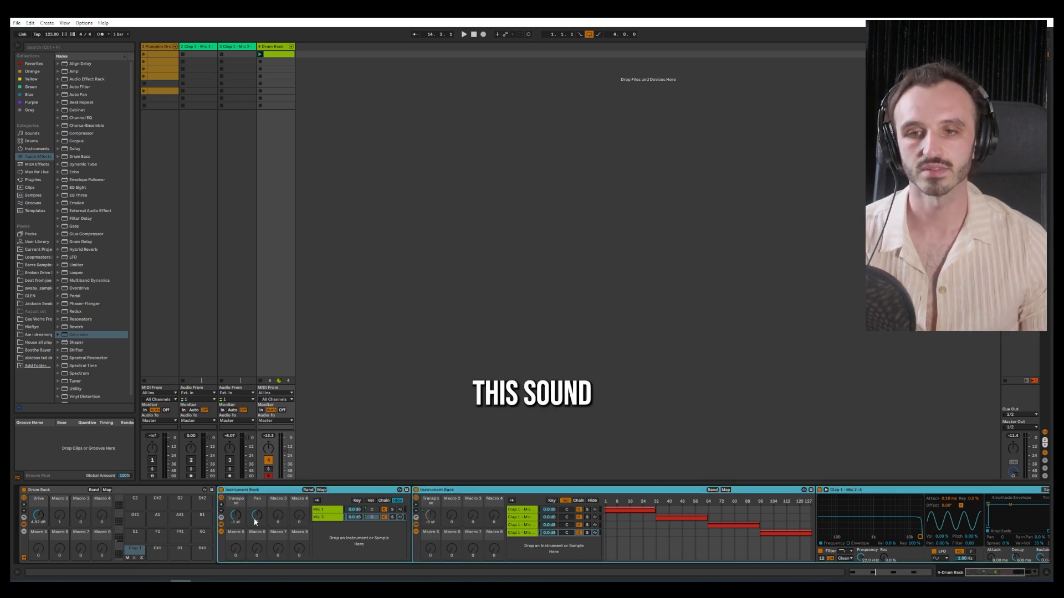
left_click_drag(232, 521, 255, 537)
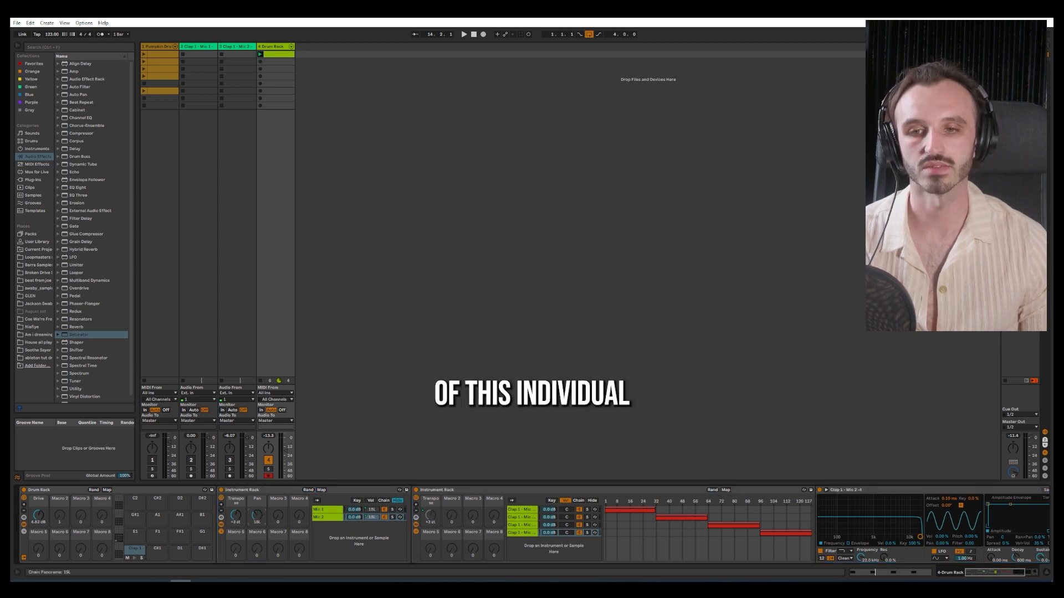
double_click(236, 522)
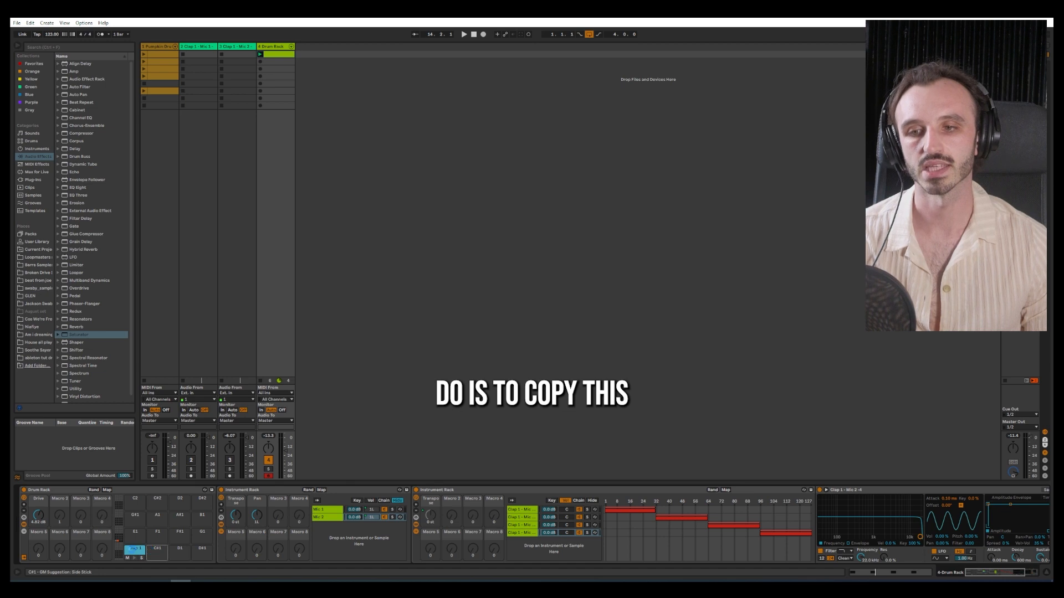
Step: Copy the Clap 1 pad to the C#1 pad and delete all four sample chains from the copy's Mic 1 and Mic 2 racks
left_click_drag(133, 551, 157, 550)
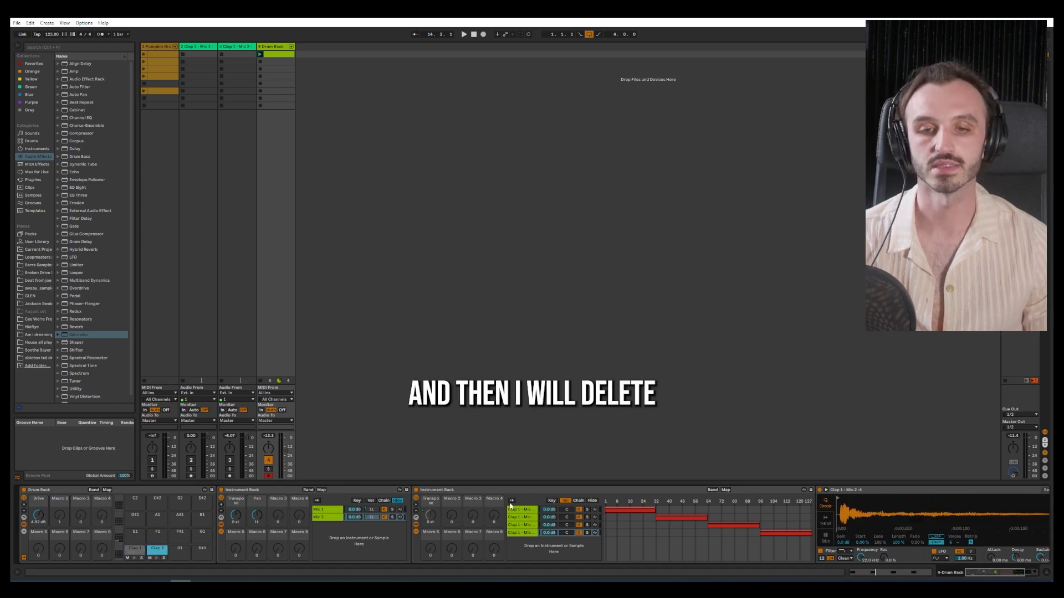
left_click(520, 510)
left_click(523, 533, "shift")
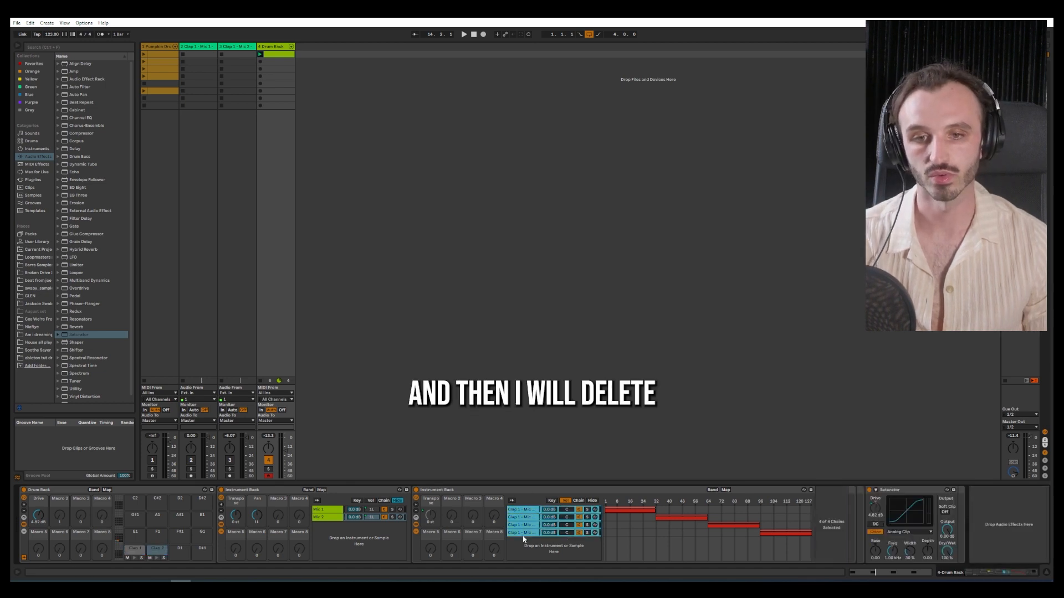
left_click(333, 515)
left_click(339, 512)
left_click(527, 509)
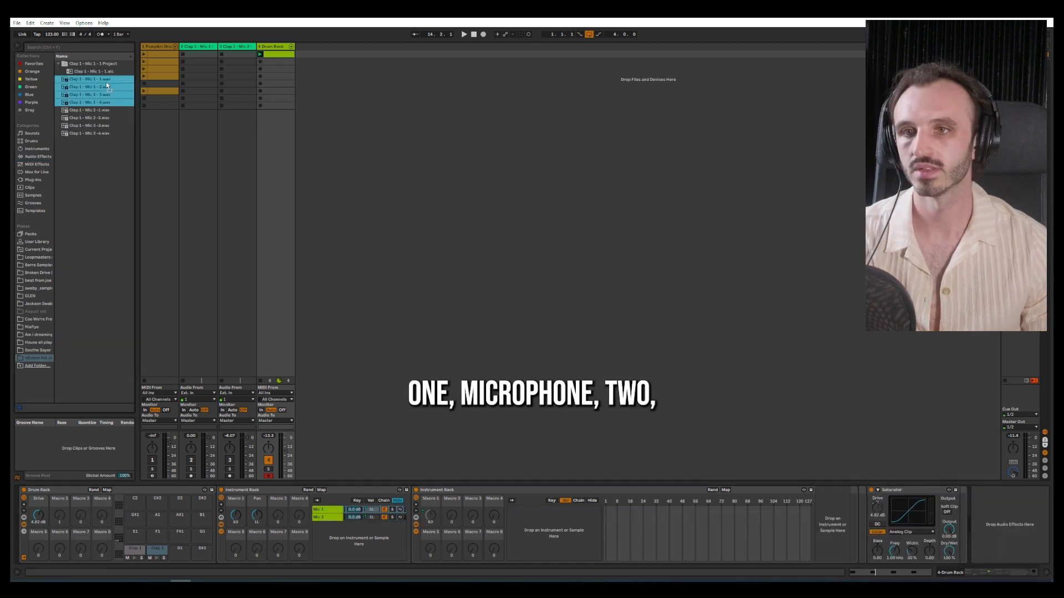
Step: Load the four Mic 1 clap samples into the copy's Mic 1 rack and the four Mic 2 samples into its Mic 2 rack
left_click_drag(105, 82, 560, 538)
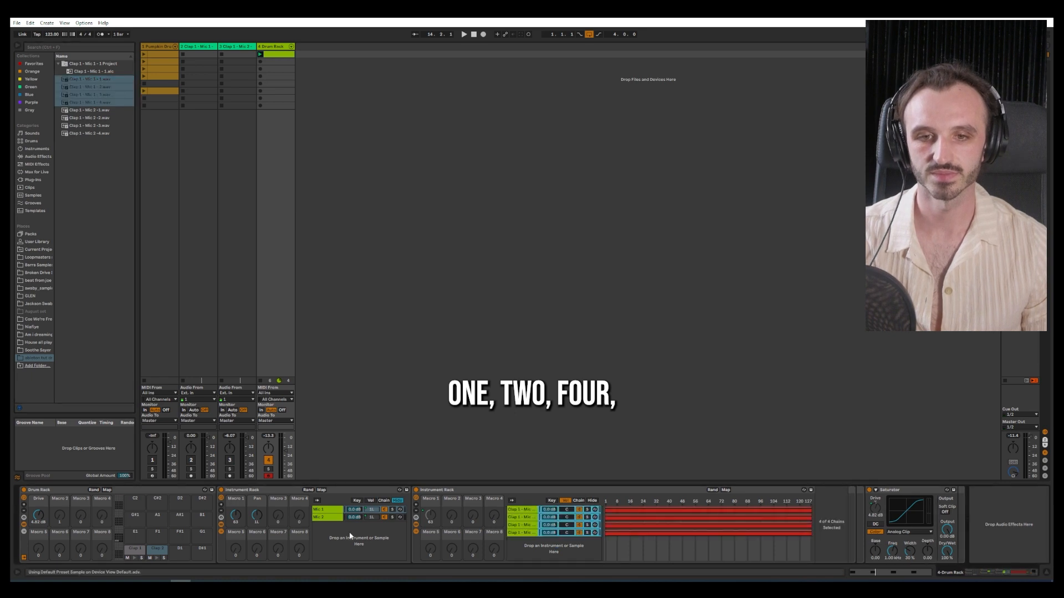
left_click(324, 517)
left_click(92, 110)
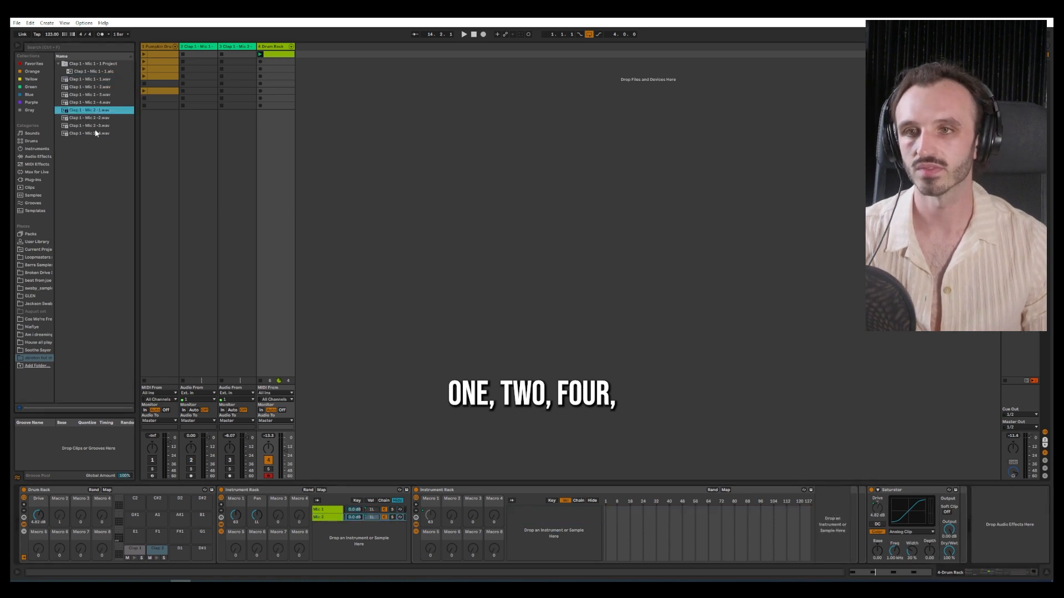
left_click(96, 133, "shift")
left_click_drag(96, 133, 640, 545)
Step: Distribute the velocity ranges equally across the four sample chains in both the Mic 2 and Mic 1 racks
right_click(655, 535)
left_click(678, 536)
left_click(331, 509)
right_click(656, 531)
left_click(669, 545)
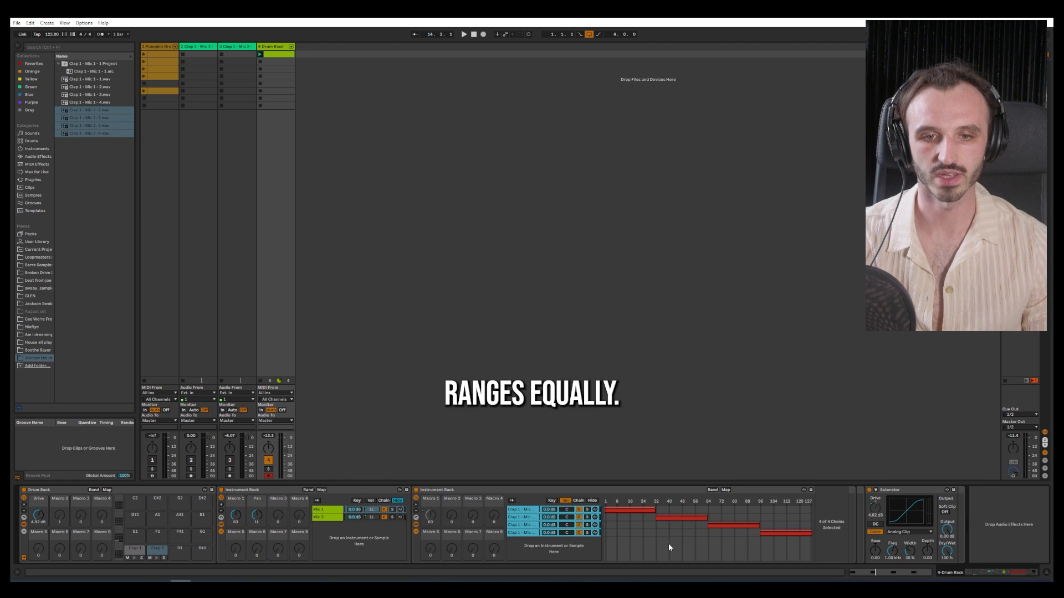
Step: Map the Transpose of each of the four Mic 2 samples to Macro 1 of the Mic 2 inner rack
left_click(330, 518)
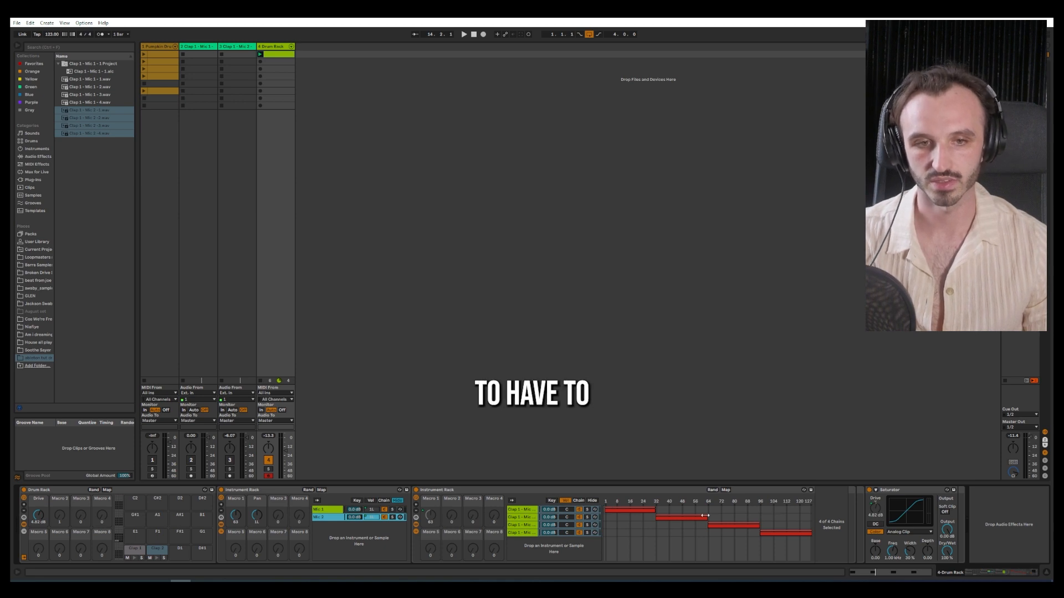
left_click(530, 510)
left_click_drag(999, 572, 1011, 572)
left_click(900, 491)
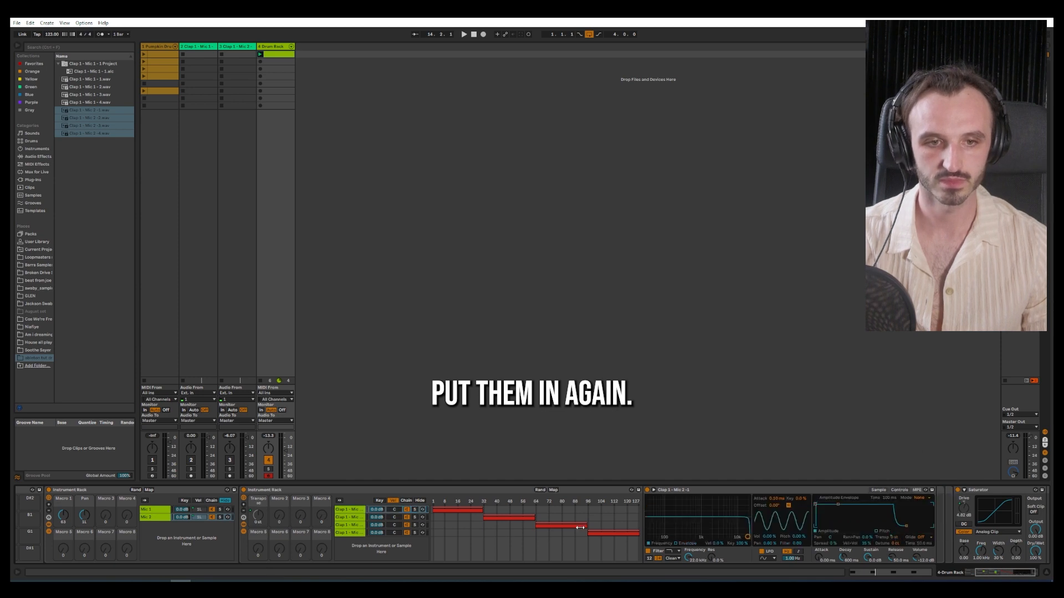
left_click(349, 517)
right_click(895, 537)
left_click(917, 431)
left_click(350, 525)
left_click(349, 533)
Step: Map the Transpose of each of the four Mic 1 samples to Macro 1 of the Mic 1 inner rack
left_click(327, 509)
left_click(522, 509)
mouse_move(1006, 573)
left_mouse_down()
mouse_move(996, 572)
mouse_move(1014, 572)
mouse_move(1006, 572)
left_mouse_up()
left_click(372, 518)
right_click(914, 539)
left_click(372, 525)
right_click(915, 539)
left_click(372, 533)
left_click(917, 492)
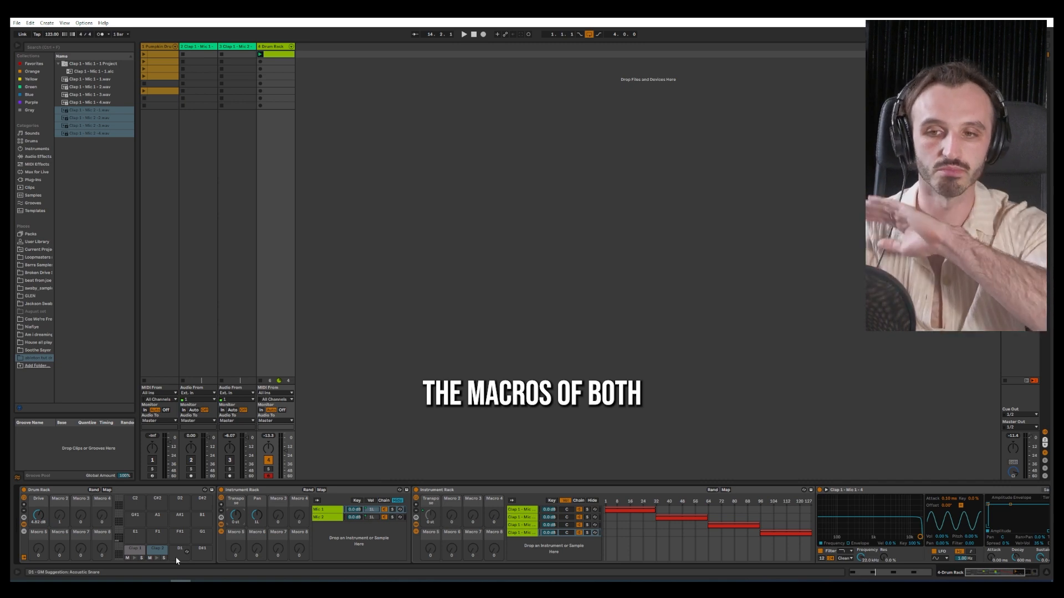
Step: Map the outer Transpose macros of the Clap 1 and Clap 2 pads to the Drum Rack's Macro 2 and turn that macro down
left_click(133, 548)
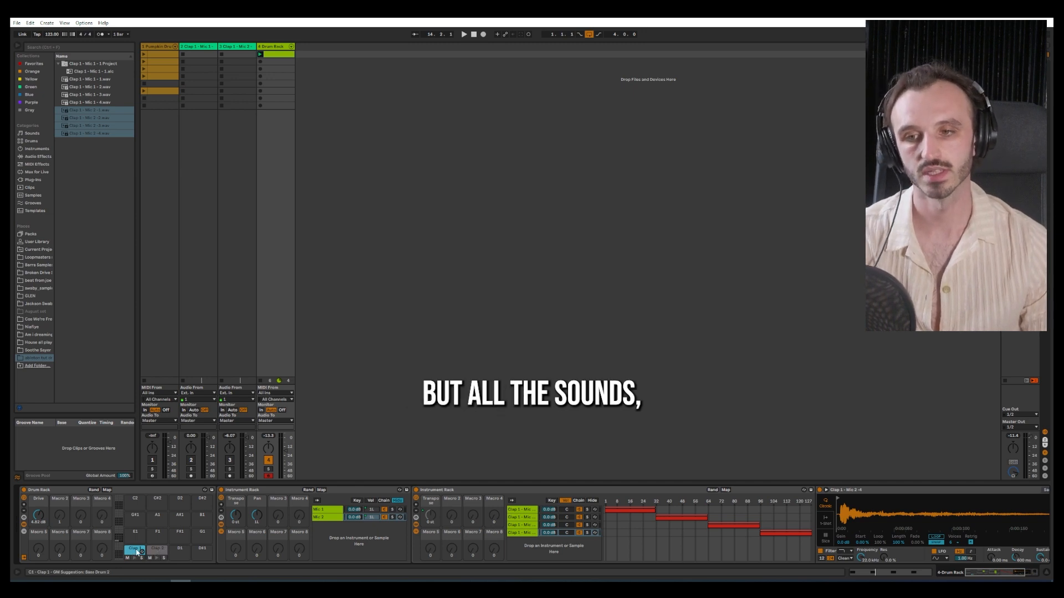
right_click(234, 519)
left_click(270, 320)
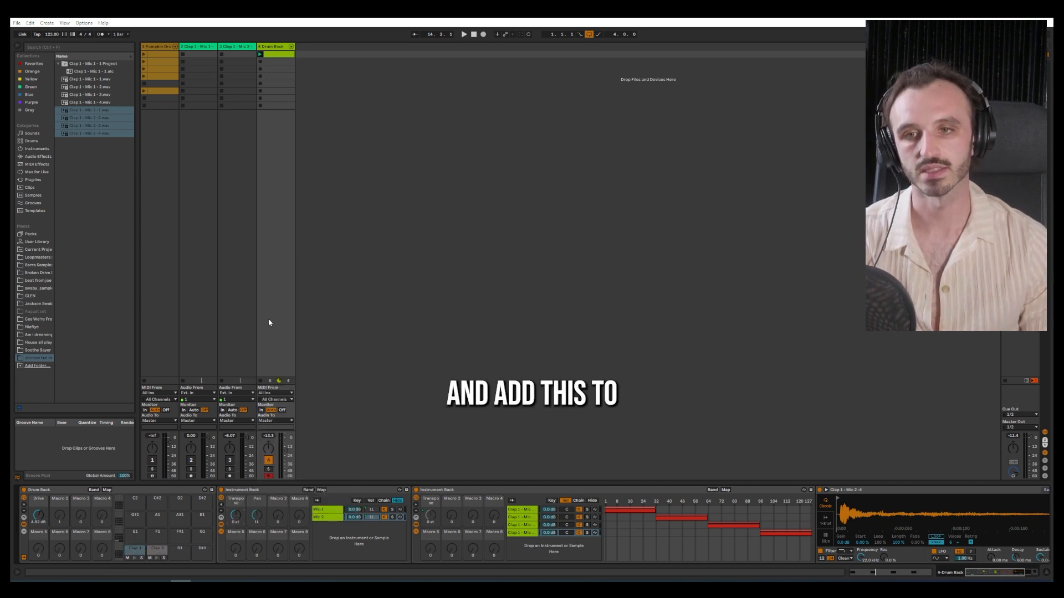
left_click(157, 548)
right_click(235, 515)
left_click(270, 320)
right_click(235, 515)
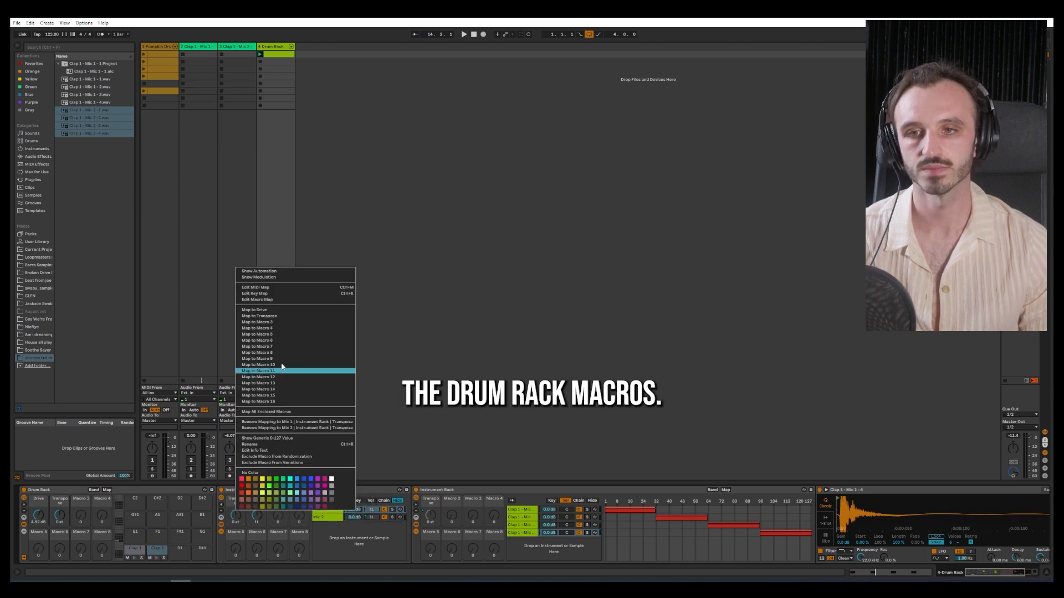
left_click(270, 321)
left_click_drag(63, 520, 62, 532)
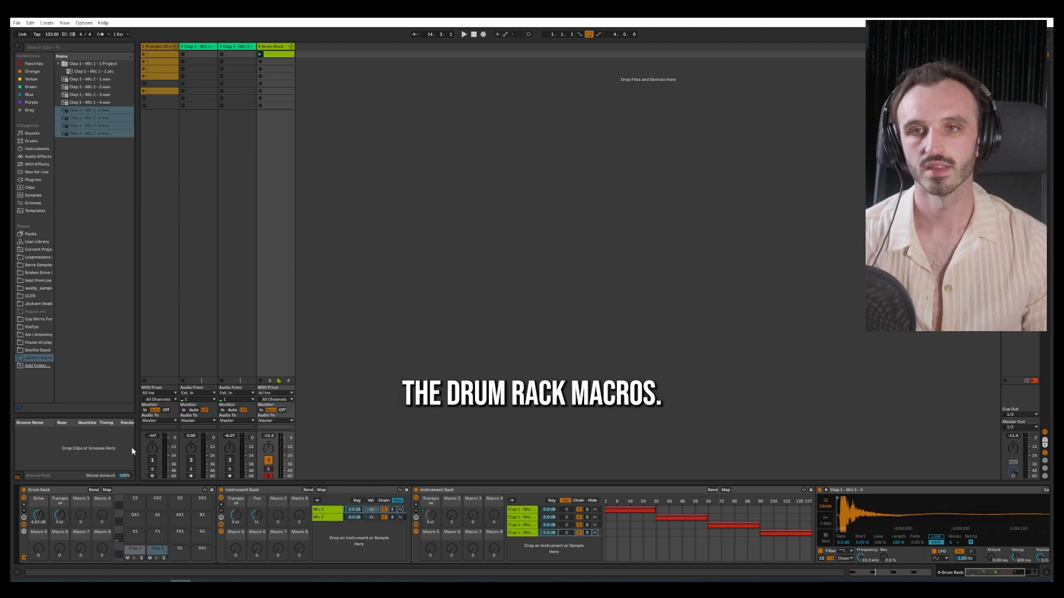
Step: Play the clip and add four Clap 2 notes midway between the Clap 1 notes, with matching velocities
key("space")
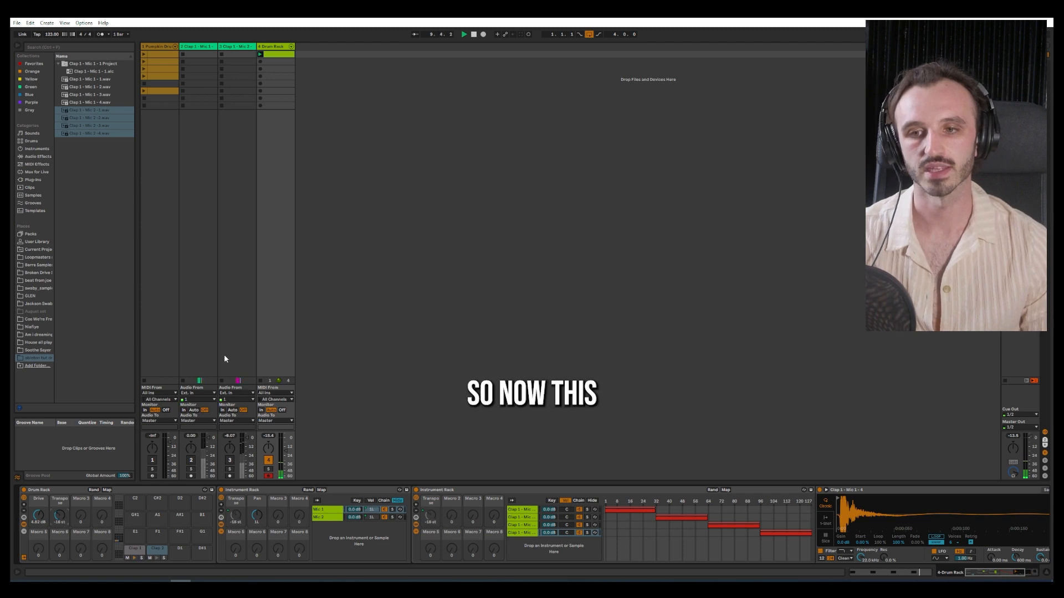
left_click(876, 574)
left_click_drag(882, 377, 255, 325)
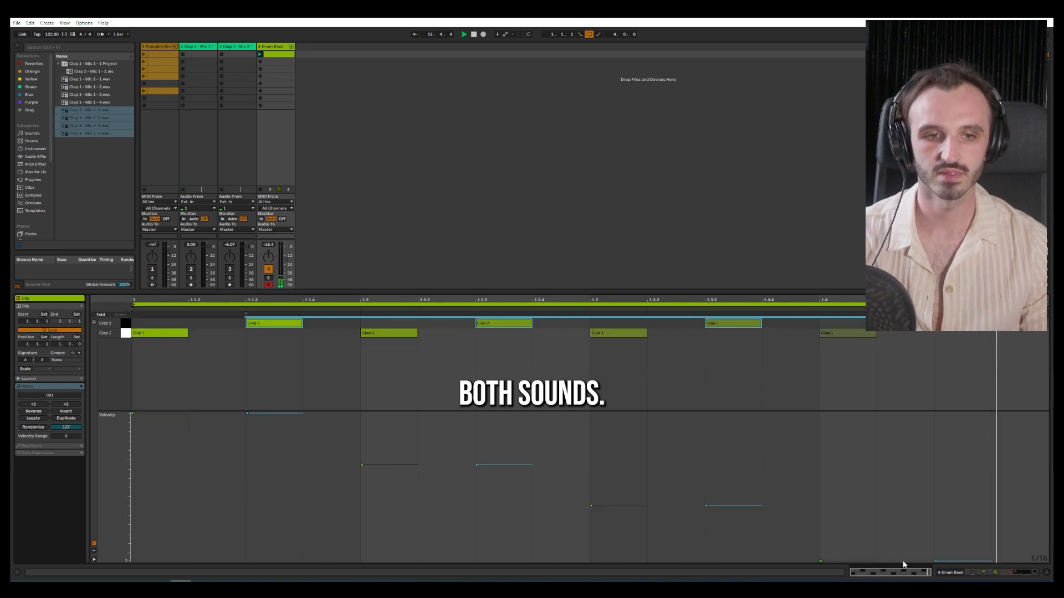
left_click(981, 573)
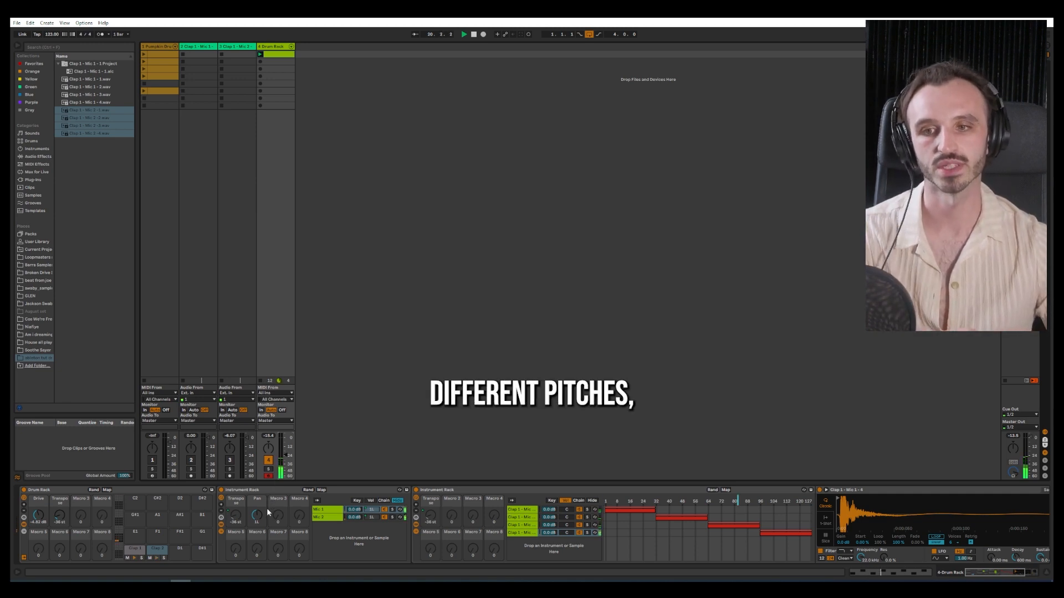
Step: Stop playback and unmap the Clap 2 pad's outer Transpose macro from the Drum Rack's Transpose macro
key("space")
left_click(137, 551)
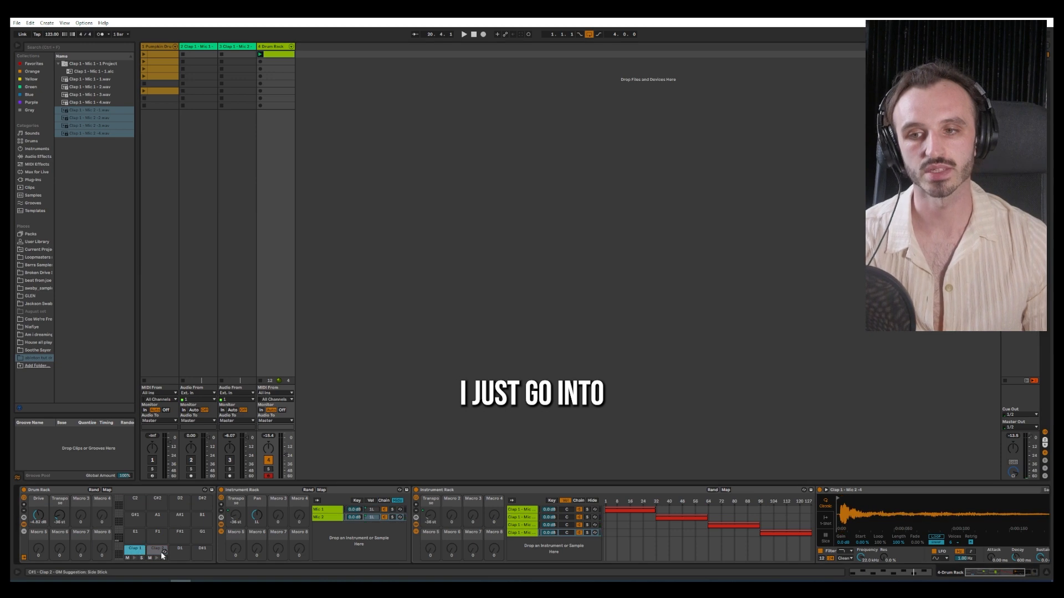
left_click(158, 553)
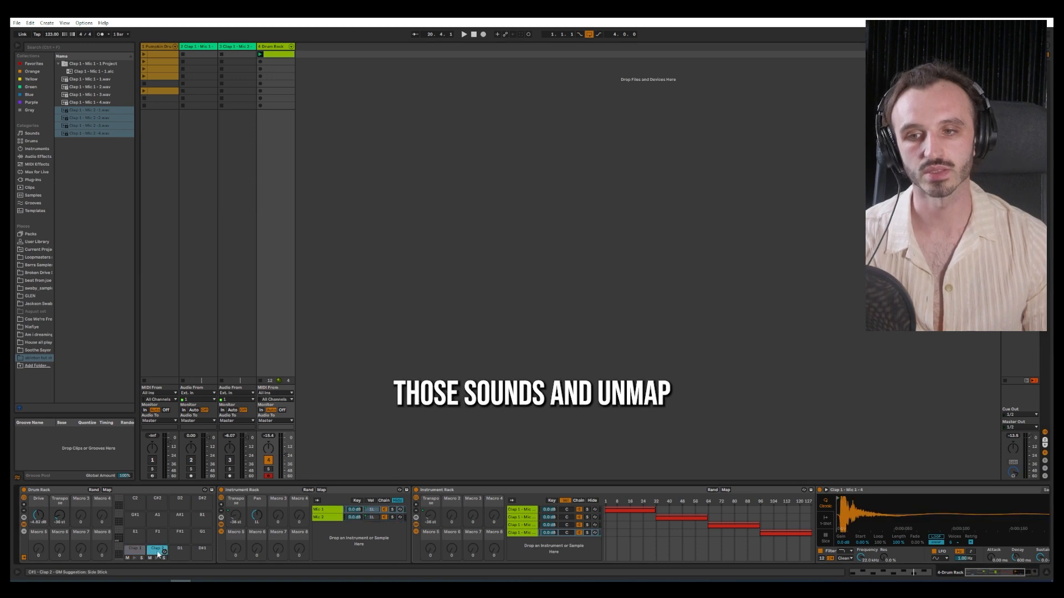
right_click(236, 519)
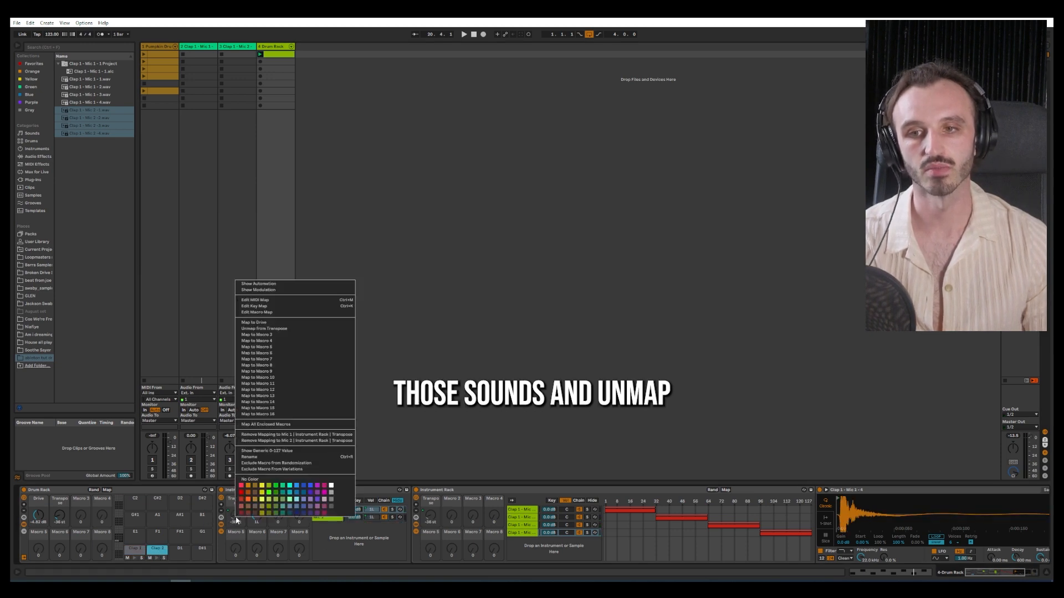
left_click(273, 329)
Step: Play the clip and adjust the Clap 2 pad's Pan macro separately from Clap 1's
key("space")
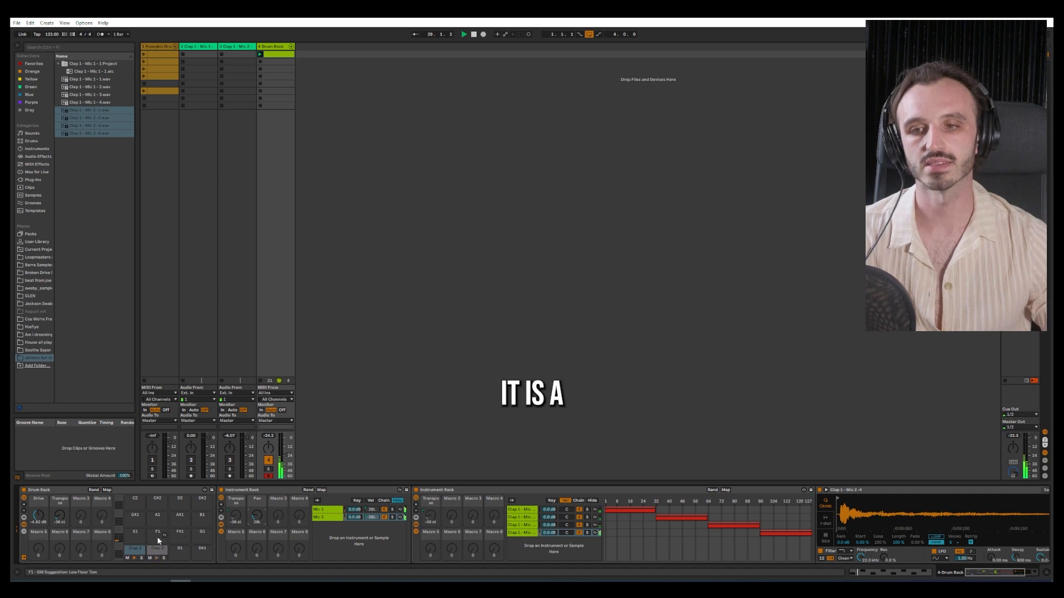
left_click(150, 555)
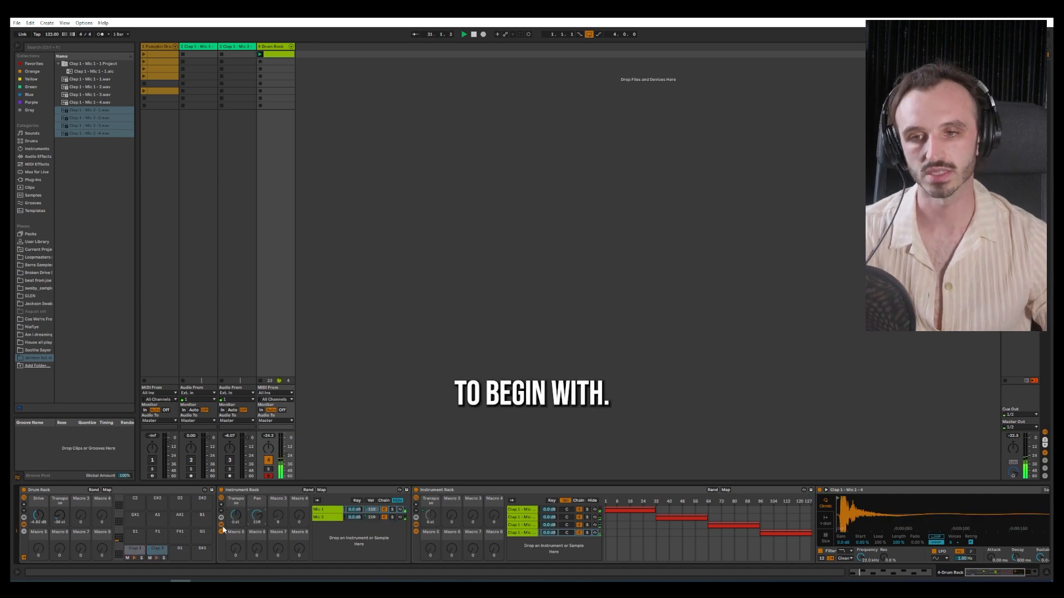
left_click_drag(251, 518, 250, 526)
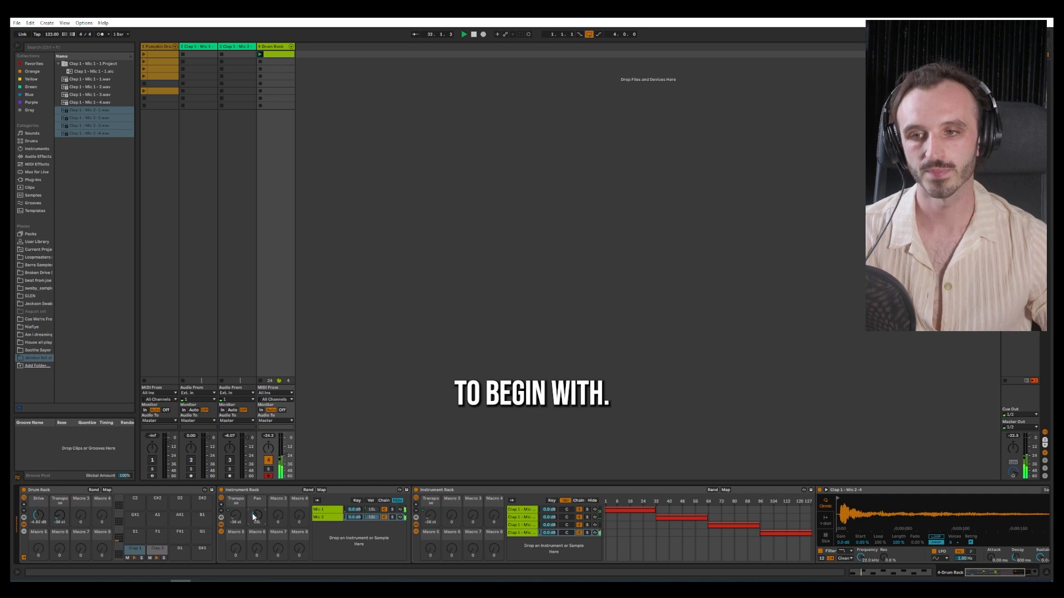